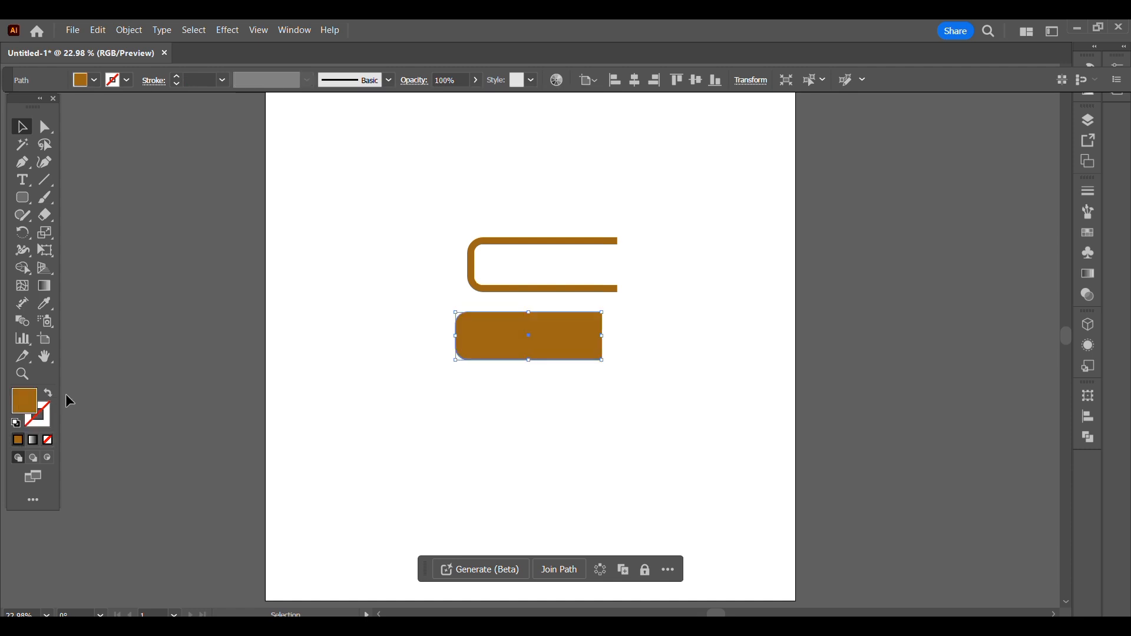
- Recolour the solid rounded shape to a lighter brown than the cover outline
{"action": "double_click", "coordinate": [28, 404]}
{"action": "left_click_drag", "start_coordinate": [928, 180], "coordinate": [901, 154]}
{"action": "left_click", "coordinate": [1115, 112]}
- Move the light brown shape inside the cover outline and resize it to meet the outline's inner edges
{"action": "left_click_drag", "start_coordinate": [464, 334], "coordinate": [515, 274]}
{"action": "key", "text": "ctrl+equal"}
{"action": "key", "text": "ctrl+equal"}
{"action": "key", "text": "ctrl+equal"}
{"action": "key", "text": "ctrl+equal"}
{"action": "left_click_drag", "start_coordinate": [743, 405], "coordinate": [697, 390]}
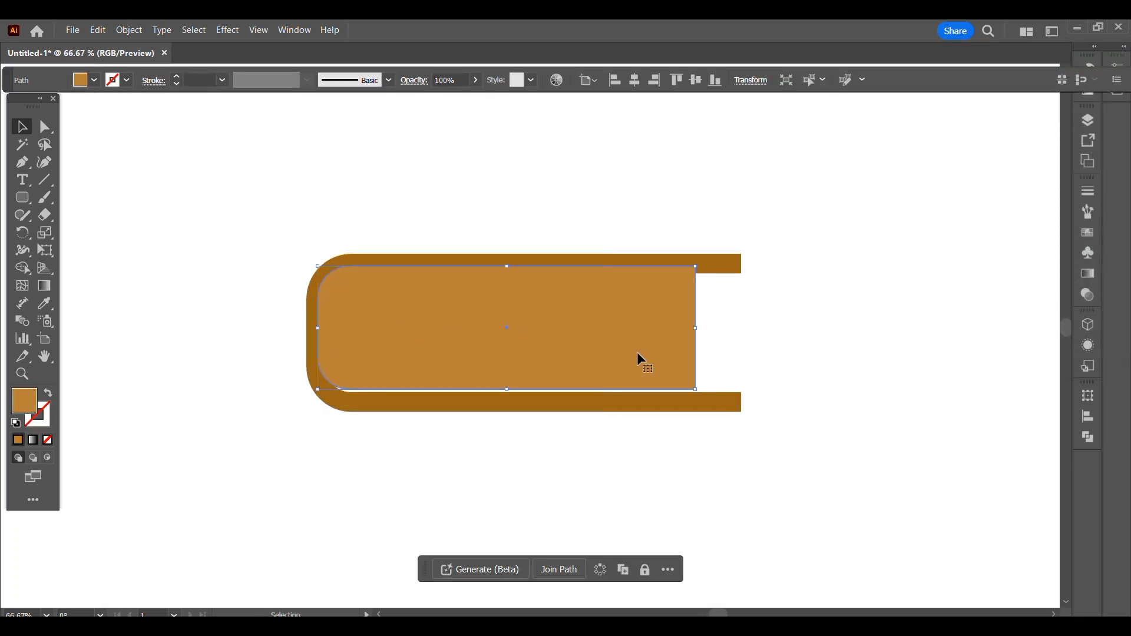
{"action": "left_click_drag", "start_coordinate": [637, 352], "coordinate": [643, 358]}
{"action": "left_click_drag", "start_coordinate": [704, 396], "coordinate": [689, 391]}
{"action": "left_click", "coordinate": [693, 389]}
{"action": "left_click_drag", "start_coordinate": [586, 317], "coordinate": [588, 319]}
{"action": "key", "text": "Up"}
{"action": "key", "text": "Up"}
{"action": "left_click_drag", "start_coordinate": [511, 391], "coordinate": [512, 392]}
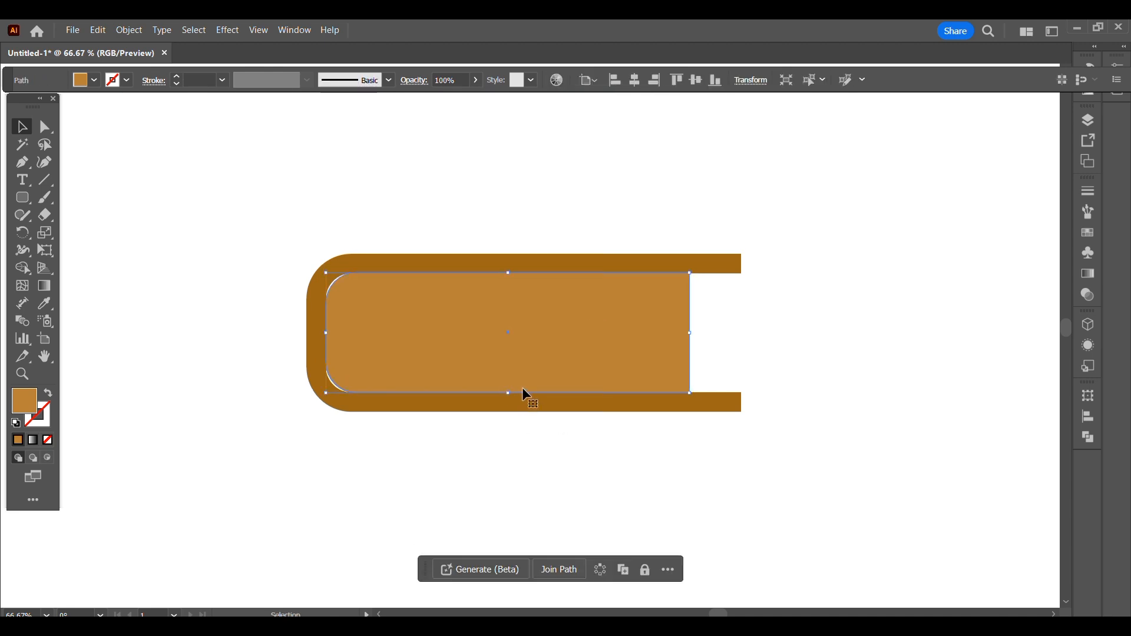
- Reshape the curve of the inner shape's upper-left corner to close the gap against the cover
{"action": "key", "text": "a"}
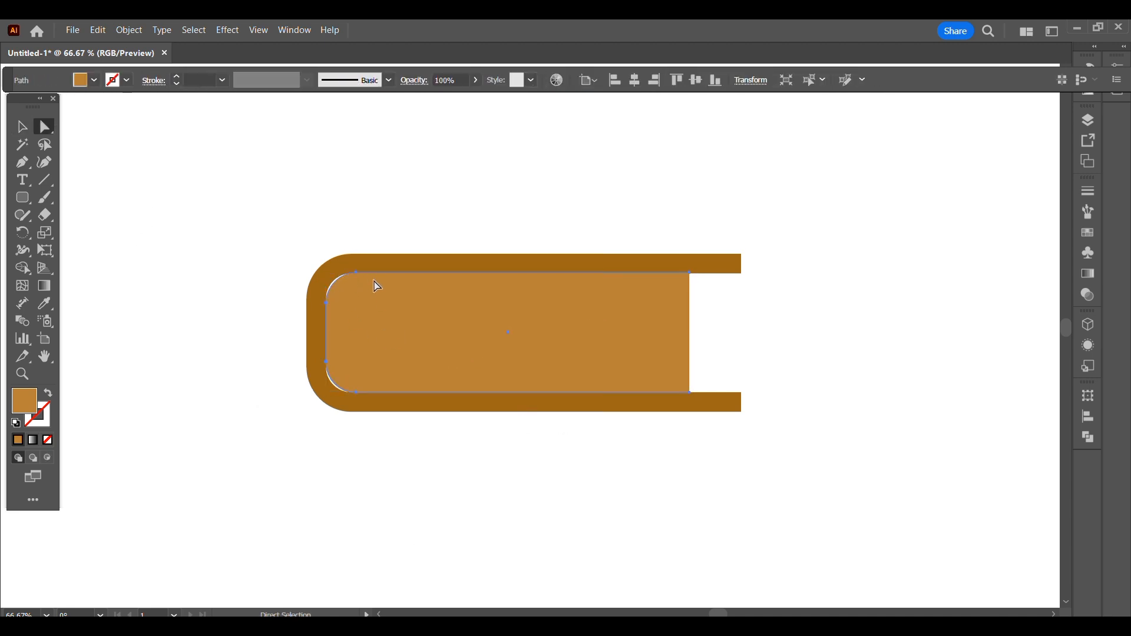
{"action": "key", "text": "ctrl+plus"}
{"action": "key", "text": "ctrl+plus"}
{"action": "left_click", "coordinate": [183, 240]}
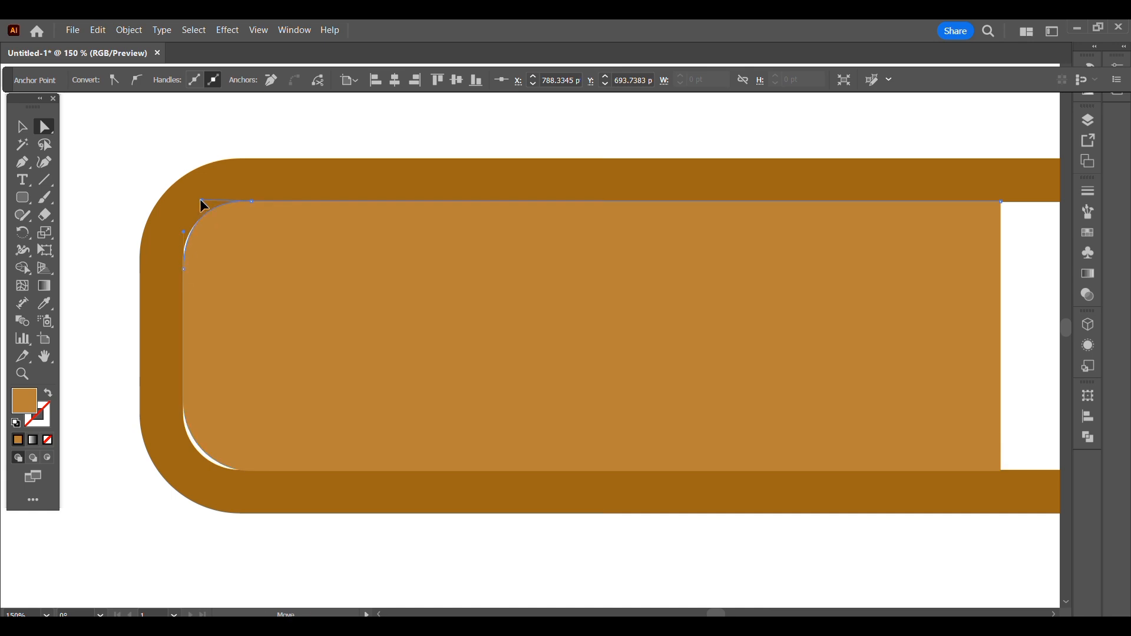
- Adjust the curve handles of the inner shape's lower-left corner to follow the cover's inner curve
{"action": "left_click", "coordinate": [213, 470]}
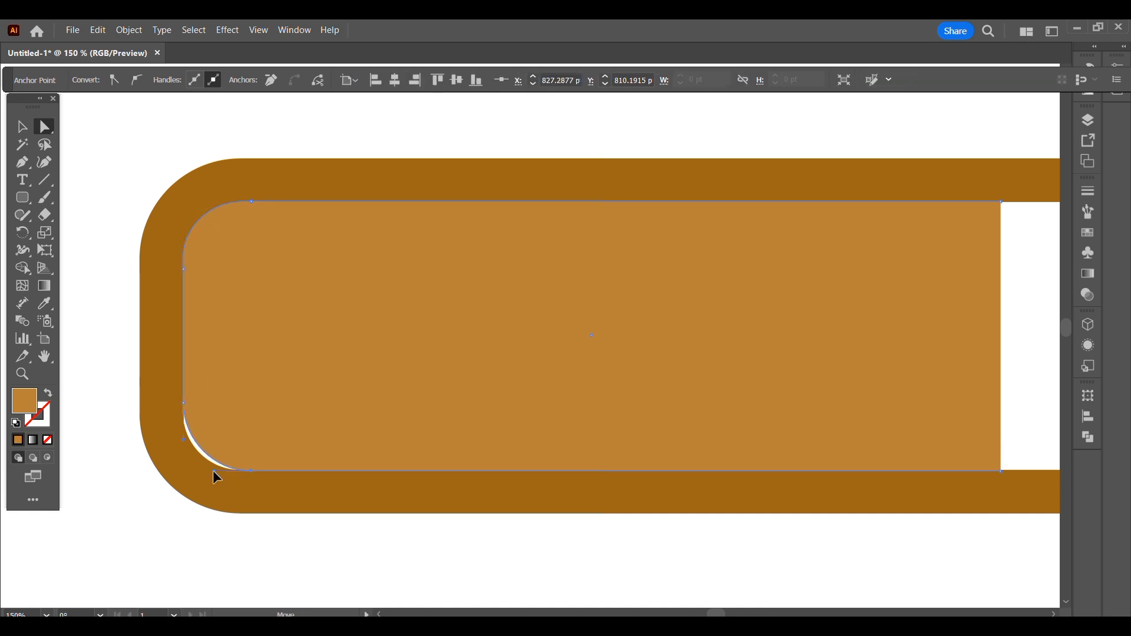
{"action": "left_click_drag", "start_coordinate": [207, 470], "coordinate": [200, 471]}
{"action": "left_click", "coordinate": [188, 414]}
{"action": "left_click", "coordinate": [184, 443]}
{"action": "left_click", "coordinate": [189, 416]}
{"action": "left_click", "coordinate": [184, 443]}
{"action": "left_click_drag", "start_coordinate": [180, 442], "coordinate": [179, 443]}
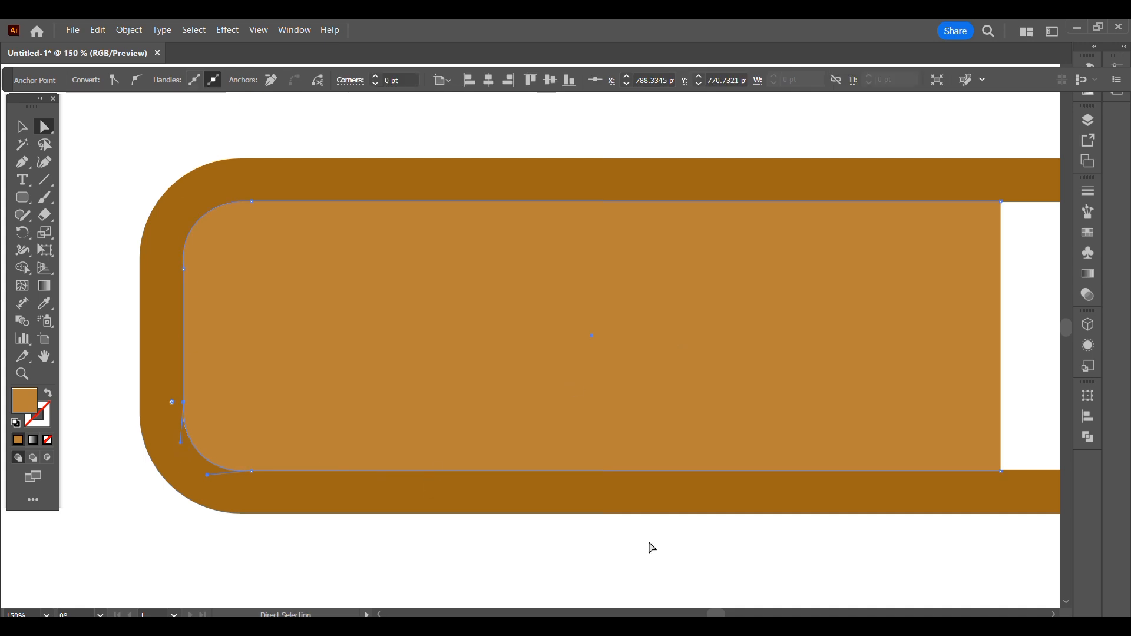
{"action": "left_click", "coordinate": [648, 542]}
- Extrude the cover outline and inner shape together in 3D with a depth of 804 pt
{"action": "key", "text": "ctrl+minus"}
{"action": "key", "text": "ctrl+minus"}
{"action": "key", "text": "v"}
{"action": "left_click", "coordinate": [762, 327]}
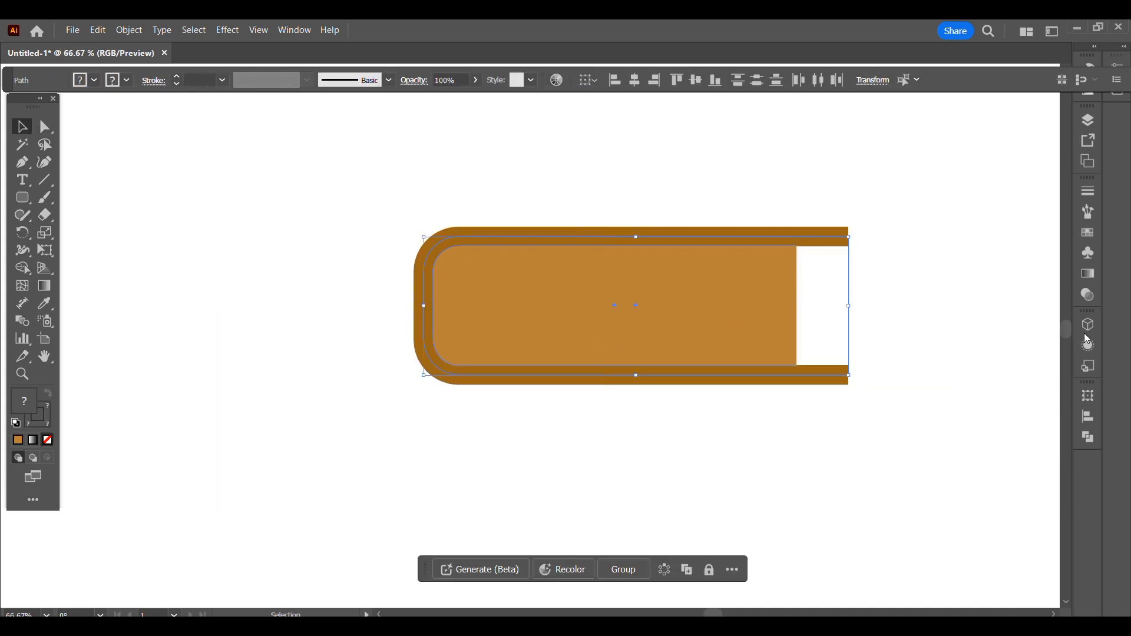
{"action": "left_click", "coordinate": [1089, 329]}
{"action": "left_click", "coordinate": [954, 187]}
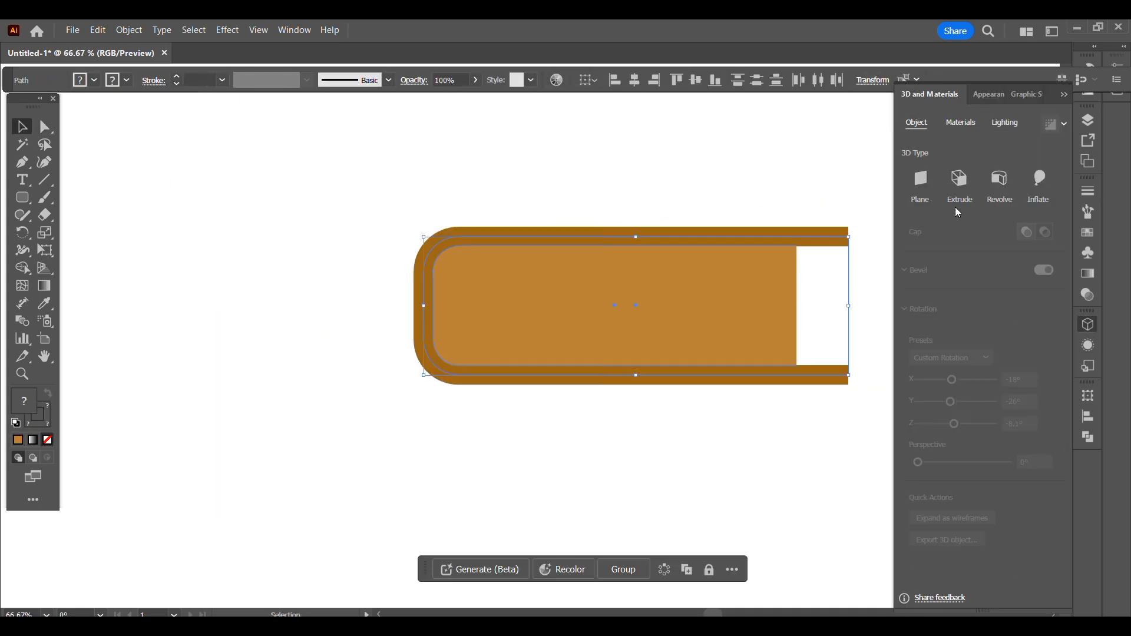
{"action": "mouse_move", "coordinate": [945, 239]}
{"action": "left_mouse_down"}
{"action": "mouse_move", "coordinate": [977, 240]}
{"action": "mouse_move", "coordinate": [954, 239]}
{"action": "left_mouse_up"}
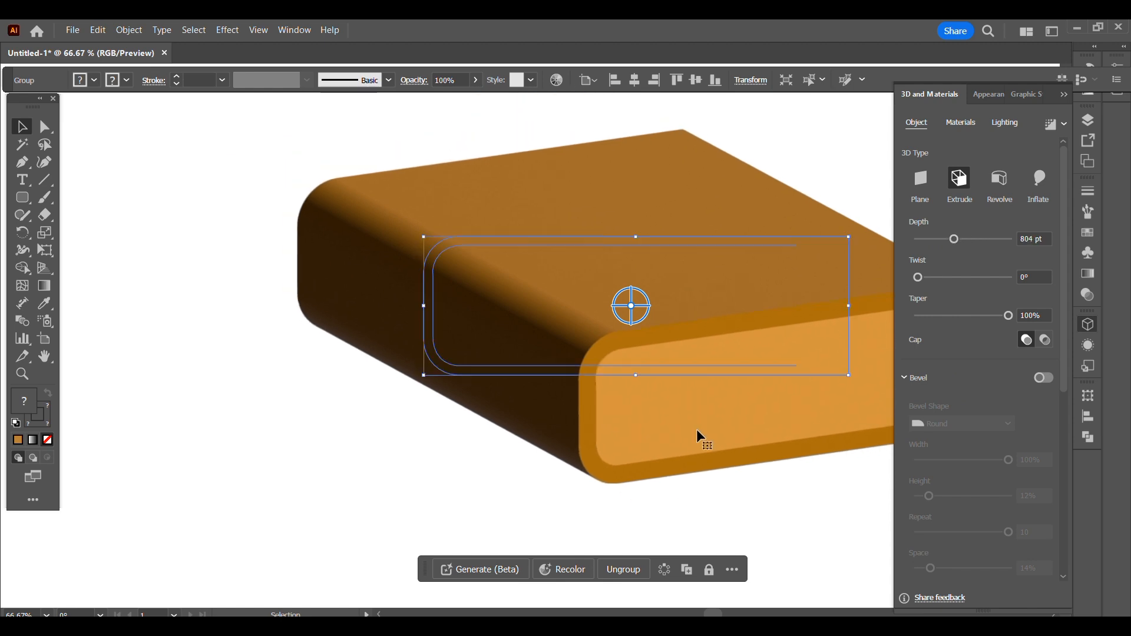
- Add a Classic bevel with 23% width, 44% height, 10 repeats and 77% space, applied inside and on both sides
{"action": "left_click", "coordinate": [1043, 377]}
{"action": "left_click_drag", "start_coordinate": [963, 461], "coordinate": [957, 497]}
{"action": "left_click_drag", "start_coordinate": [1063, 383], "coordinate": [1063, 439]}
{"action": "left_click_drag", "start_coordinate": [917, 432], "coordinate": [1008, 433]}
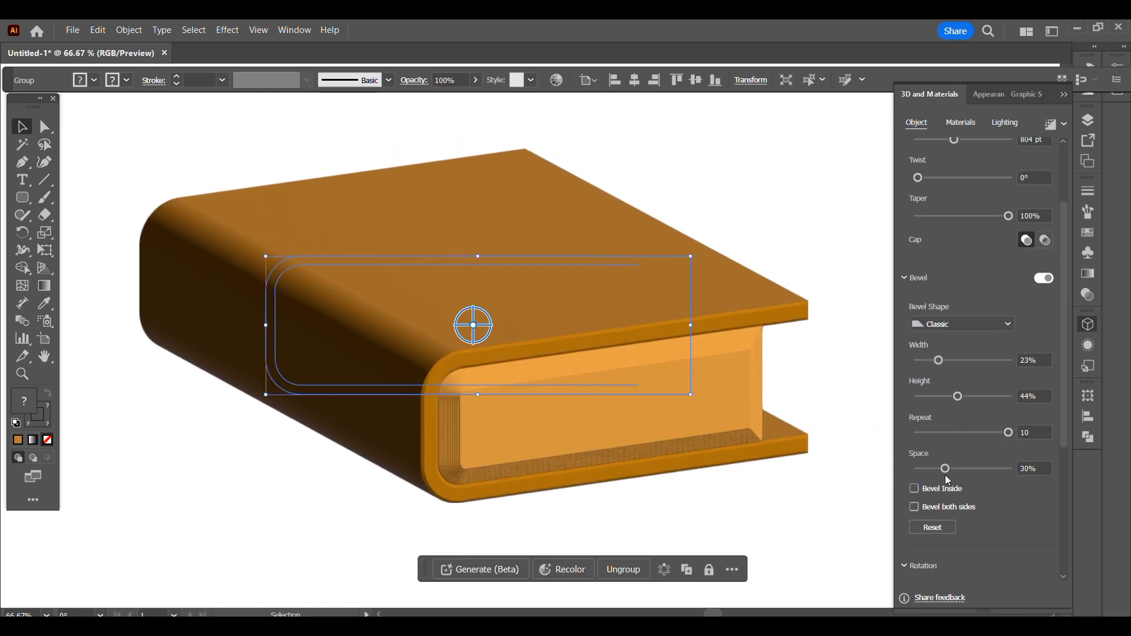
{"action": "left_click_drag", "start_coordinate": [945, 468], "coordinate": [988, 469]}
{"action": "left_click", "coordinate": [914, 488]}
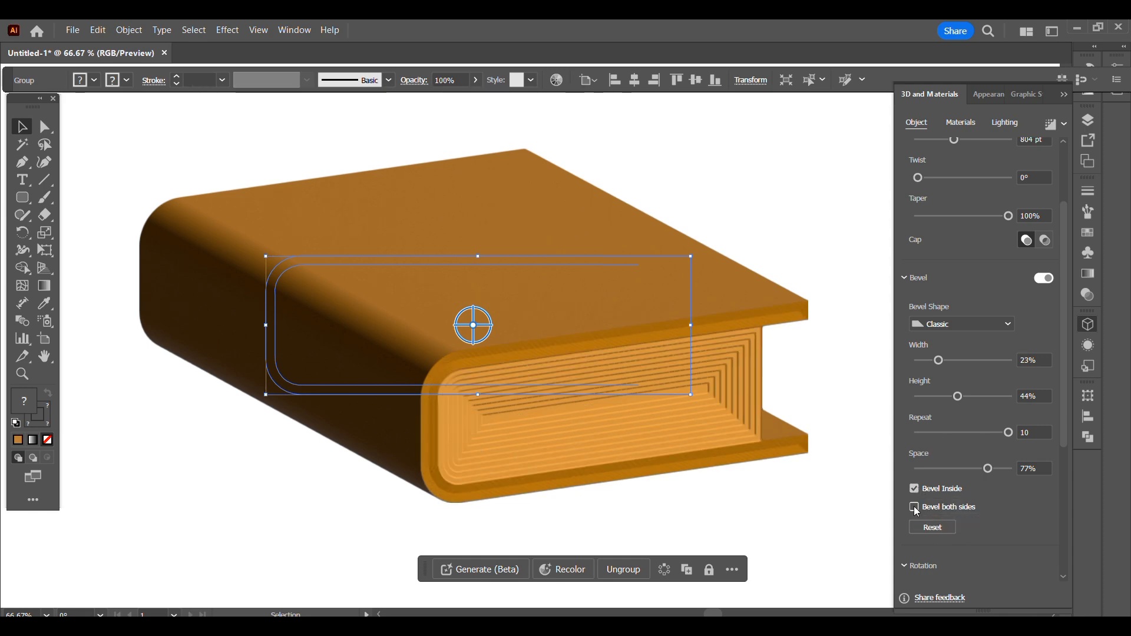
{"action": "scroll", "coordinate": [1048, 430], "scroll_direction": "down", "scroll_amount": 3}
- Reposition the book's light to rotation 143.392° and height 81.268°, and set its intensity to 122%
{"action": "left_click", "coordinate": [960, 124]}
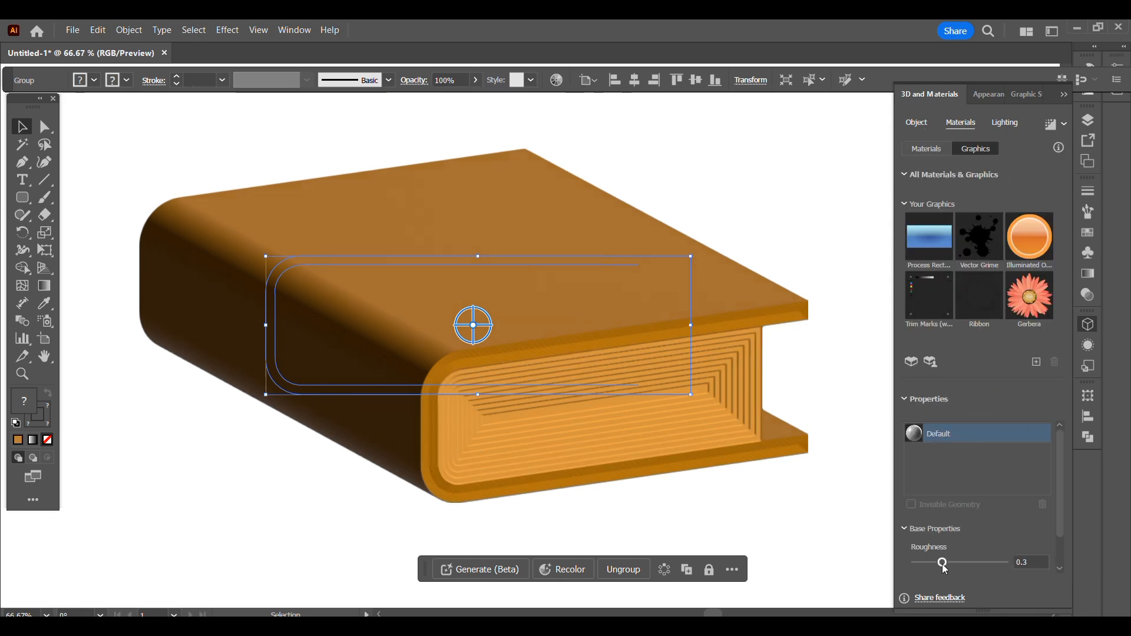
{"action": "left_click", "coordinate": [1004, 123]}
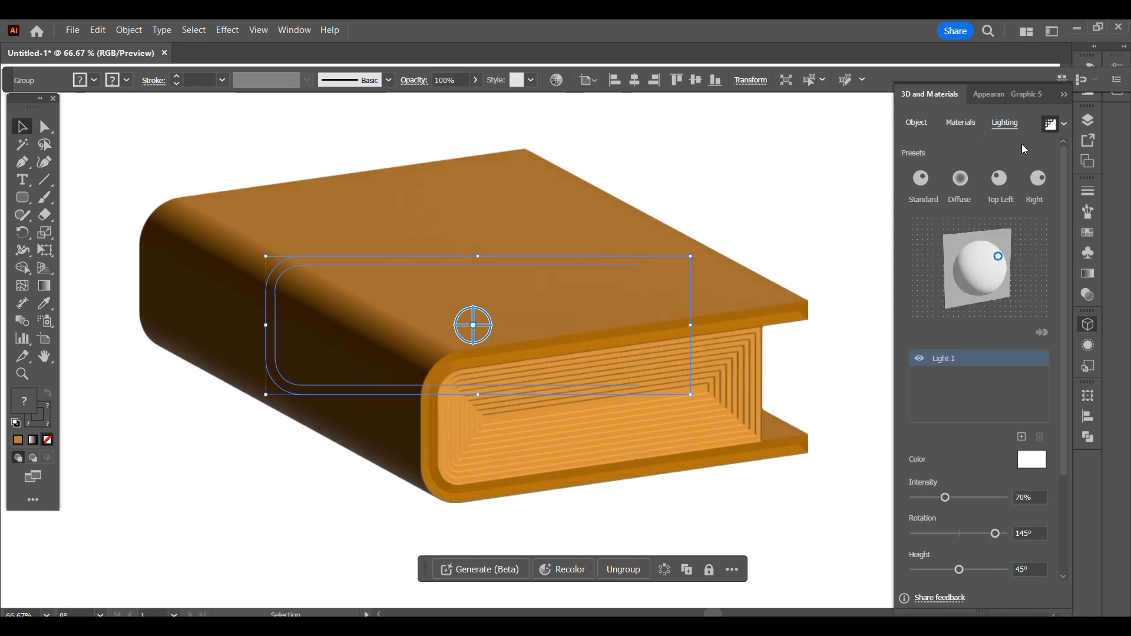
{"action": "mouse_move", "coordinate": [998, 256]}
{"action": "left_mouse_down"}
{"action": "mouse_move", "coordinate": [986, 291]}
{"action": "mouse_move", "coordinate": [993, 272]}
{"action": "left_mouse_up"}
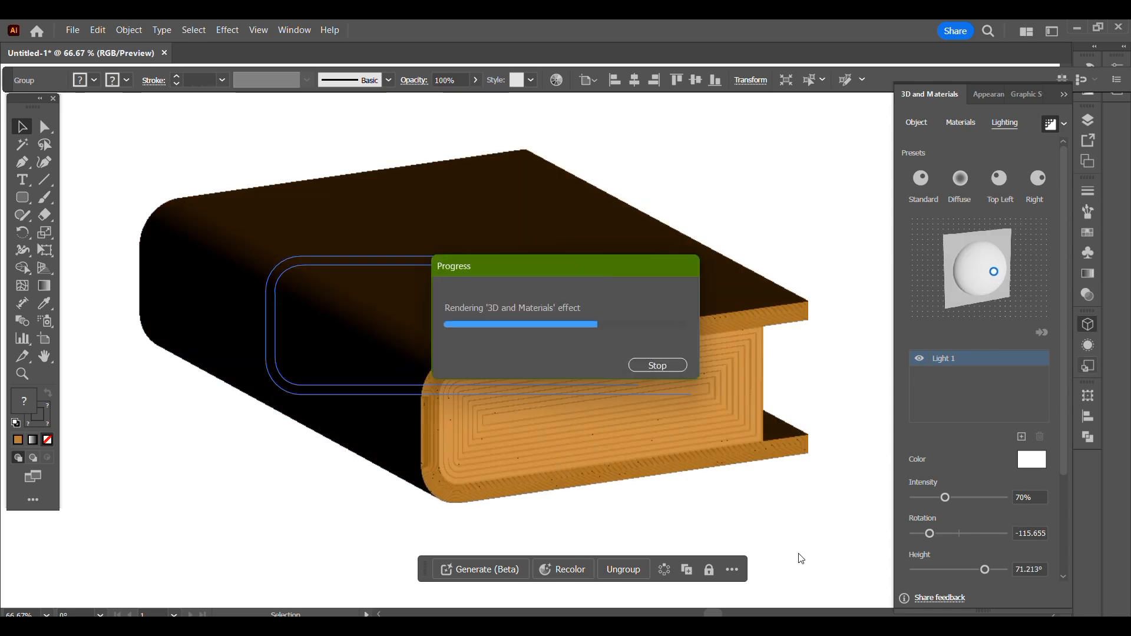
{"action": "left_click_drag", "start_coordinate": [944, 497], "coordinate": [969, 498]}
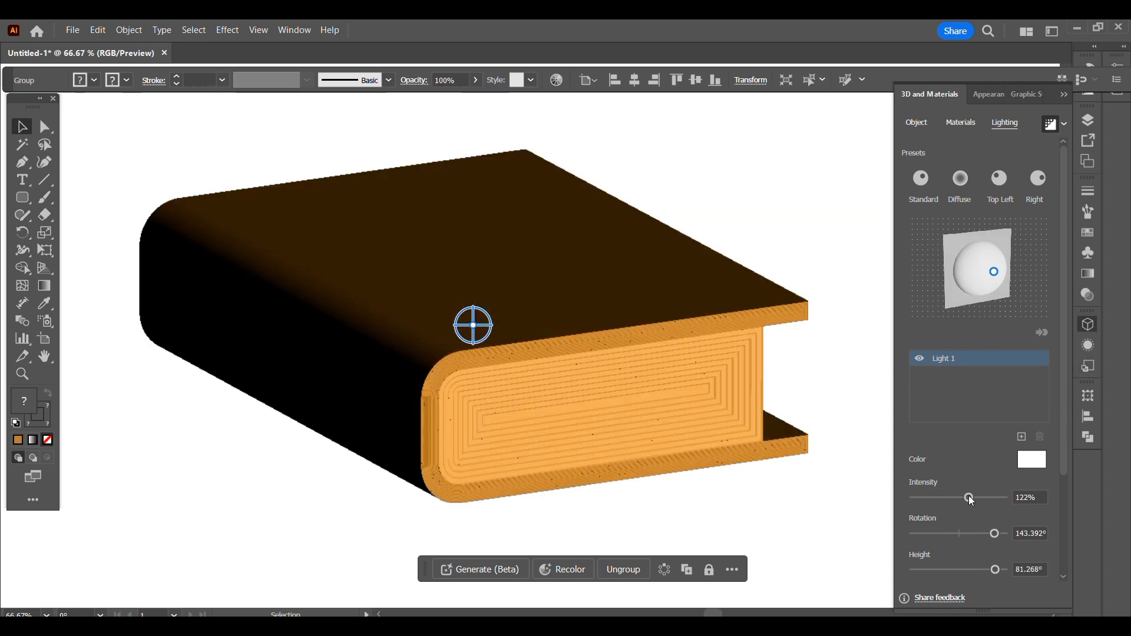
- Set the book's 3D rotation preset to Off-Axis Right
{"action": "key", "text": "ctrl+minus"}
{"action": "key", "text": "ctrl+minus"}
{"action": "left_click", "coordinate": [917, 123]}
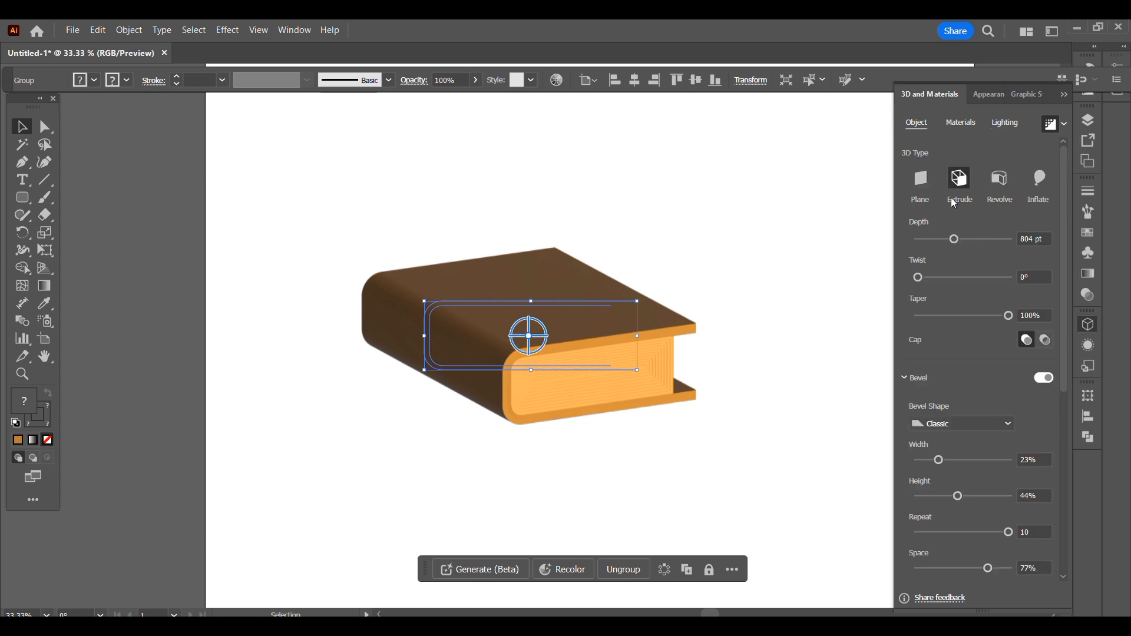
{"action": "left_click", "coordinate": [1065, 411]}
{"action": "left_click", "coordinate": [978, 413]}
{"action": "left_click", "coordinate": [986, 292]}
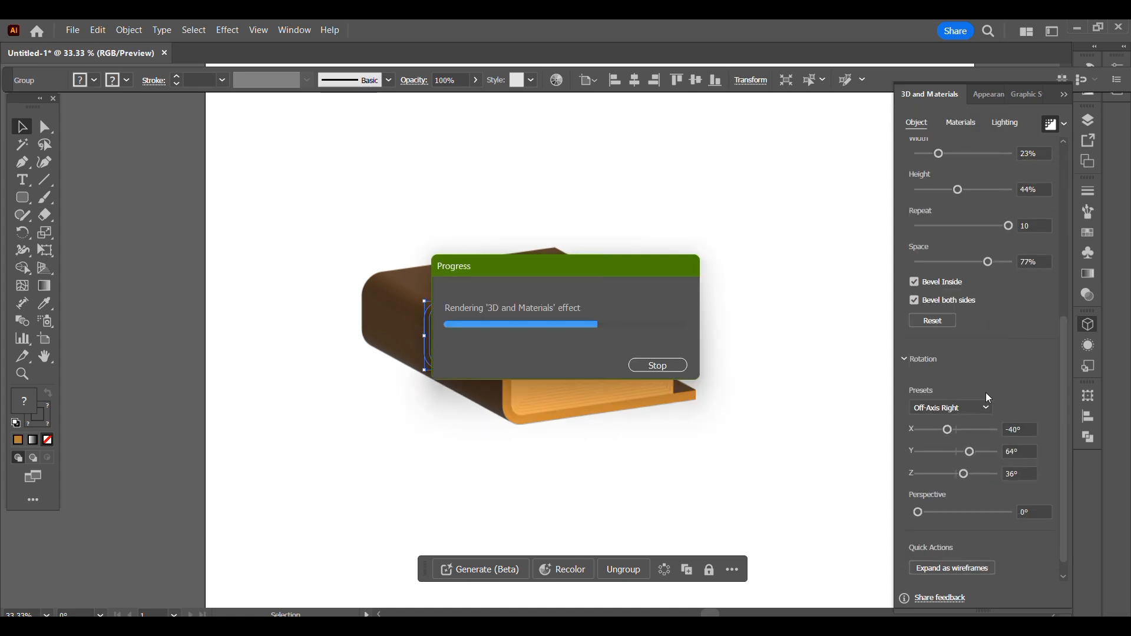
- Brighten the book's lighting with an intensity of 162% and a light rotation of 148°
{"action": "left_click", "coordinate": [1005, 123]}
{"action": "left_click_drag", "start_coordinate": [972, 502], "coordinate": [1004, 505]}
{"action": "scroll", "coordinate": [1066, 490], "scroll_direction": "down", "scroll_amount": 3}
{"action": "left_click_drag", "start_coordinate": [936, 560], "coordinate": [996, 557]}
{"action": "left_click_drag", "start_coordinate": [1064, 392], "coordinate": [1065, 312]}
- Tint the light pale orange and render the book with ray tracing
{"action": "left_click", "coordinate": [1036, 462]}
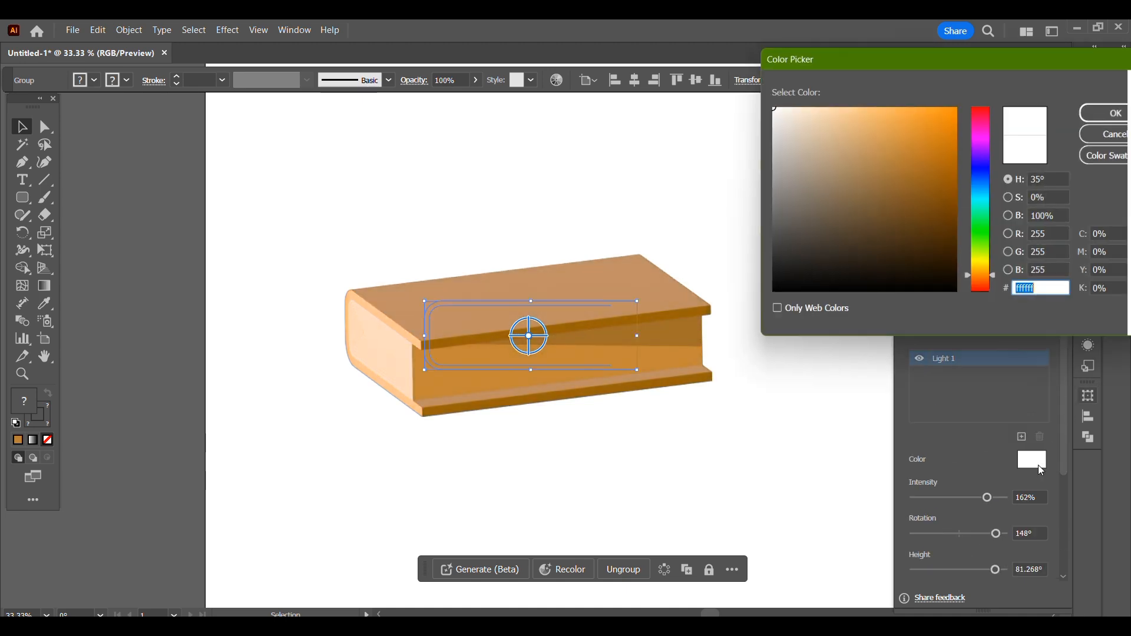
{"action": "left_click", "coordinate": [827, 116]}
{"action": "left_click", "coordinate": [1113, 112]}
{"action": "left_click", "coordinate": [1032, 463]}
{"action": "left_click", "coordinate": [822, 107]}
{"action": "left_click", "coordinate": [1110, 112]}
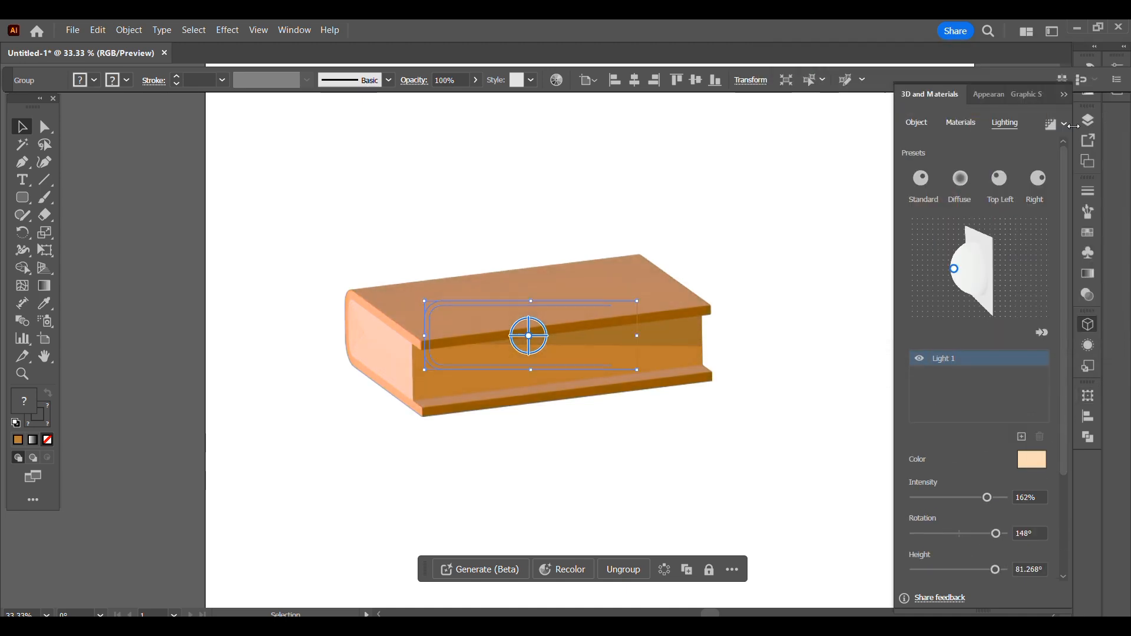
{"action": "left_click", "coordinate": [1054, 124]}
{"action": "left_click", "coordinate": [789, 277]}
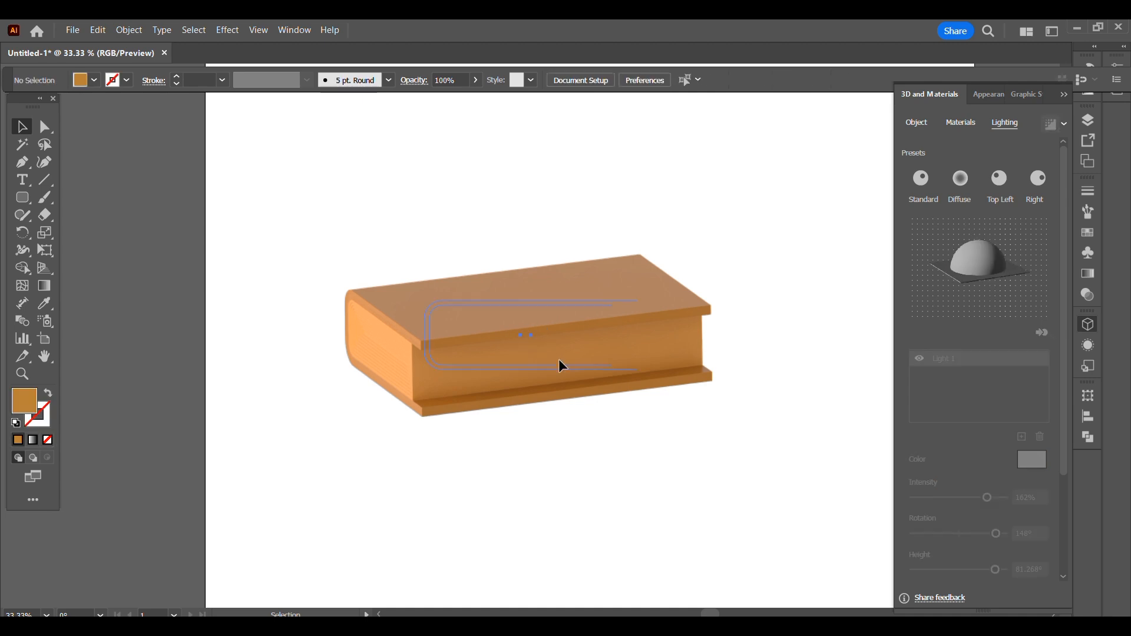
- Change the light colour to a very pale peach and set its intensity to 200%
{"action": "left_click_drag", "start_coordinate": [558, 361], "coordinate": [585, 396]}
{"action": "left_click", "coordinate": [1044, 461]}
{"action": "left_click", "coordinate": [790, 104]}
{"action": "left_click", "coordinate": [1101, 113]}
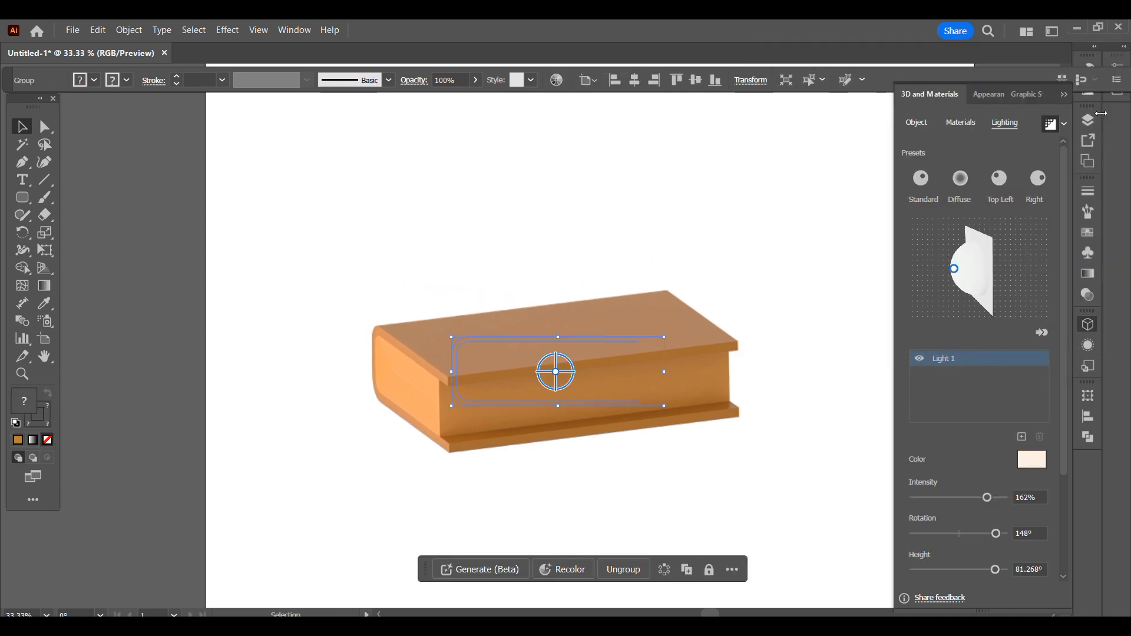
{"action": "left_click_drag", "start_coordinate": [990, 499], "coordinate": [1005, 501]}
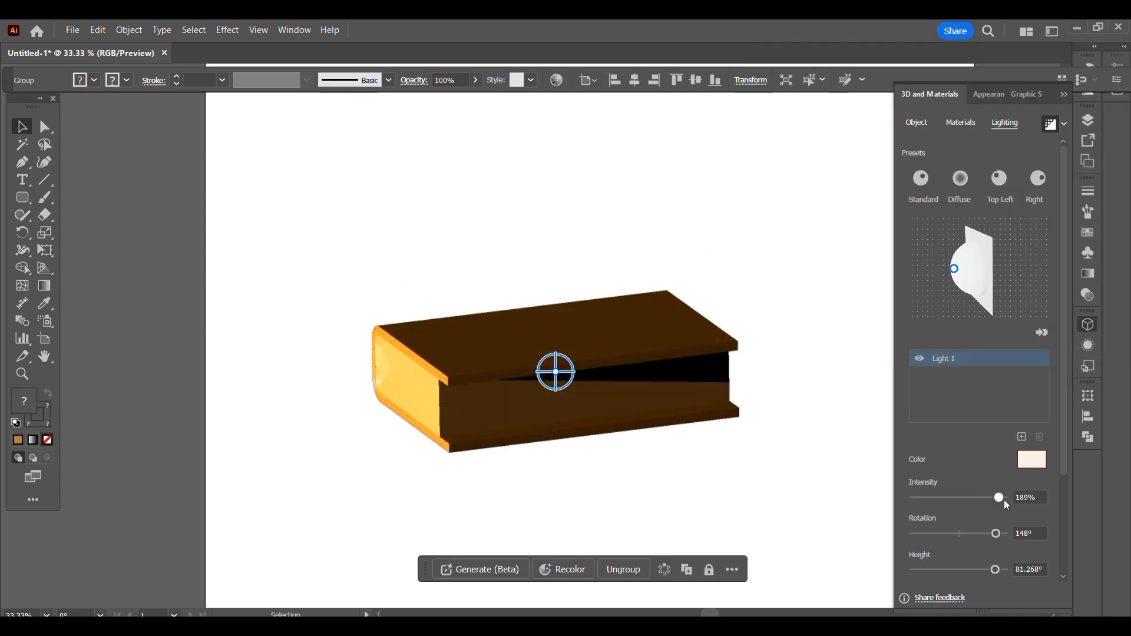
- Duplicate the book and place the copy beside the original with the Isometric Bottom rotation preset
{"action": "left_click", "coordinate": [822, 319]}
{"action": "left_click_drag", "start_coordinate": [638, 408], "coordinate": [665, 405]}
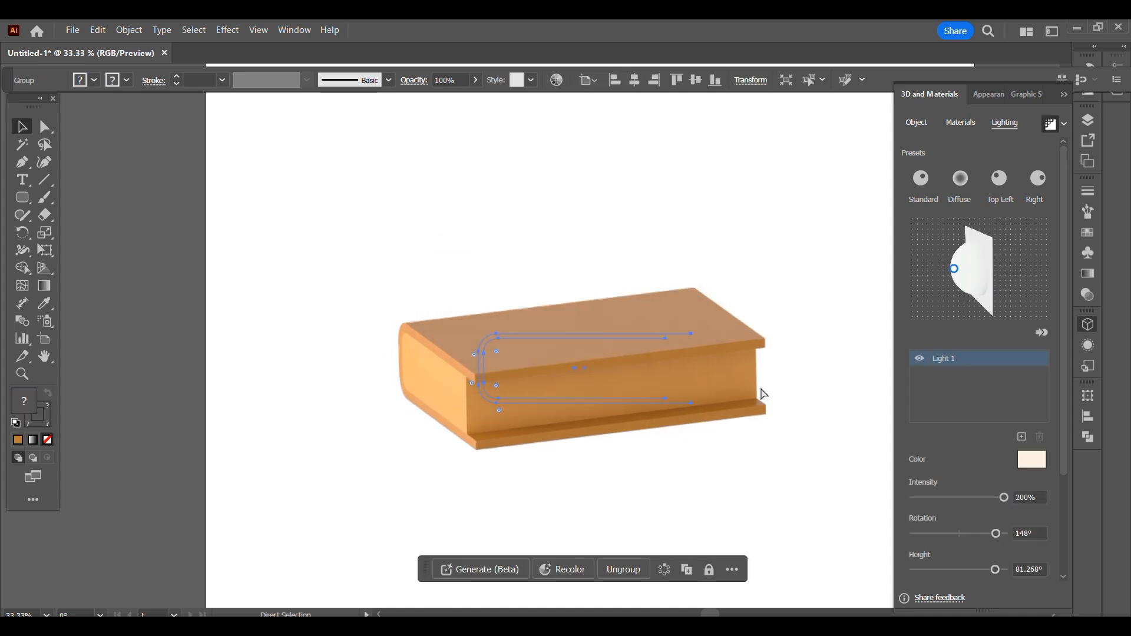
{"action": "left_click", "coordinate": [917, 123]}
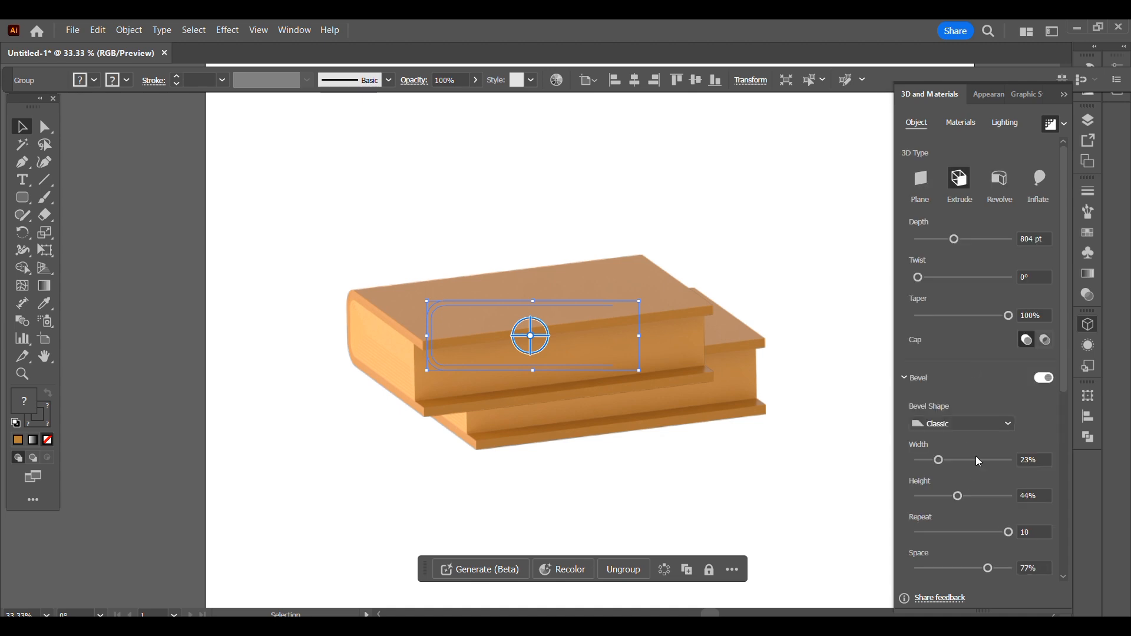
{"action": "scroll", "coordinate": [976, 456], "scroll_direction": "down", "scroll_amount": 5}
{"action": "left_click", "coordinate": [985, 390]}
{"action": "left_click", "coordinate": [969, 357]}
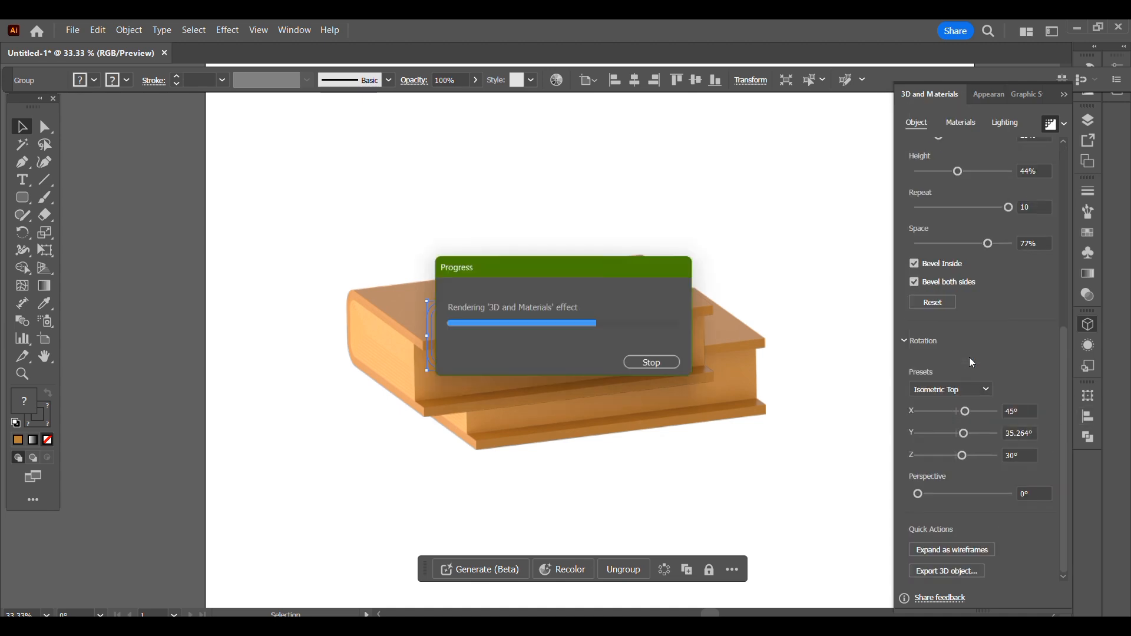
{"action": "left_click_drag", "start_coordinate": [573, 468], "coordinate": [786, 431]}
{"action": "left_click", "coordinate": [977, 389]}
{"action": "left_click", "coordinate": [953, 368]}
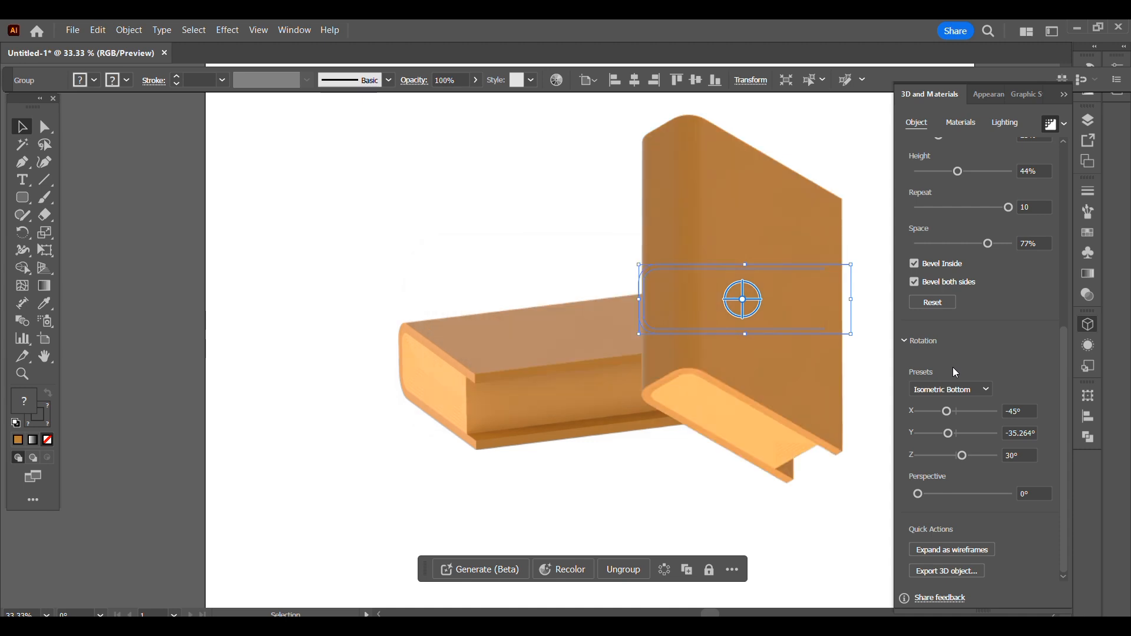
- Shrink the upright book with a depth of 260 pt and move it above and left of the large book
{"action": "left_click_drag", "start_coordinate": [851, 334], "coordinate": [792, 294]}
{"action": "left_click_drag", "start_coordinate": [1065, 348], "coordinate": [1067, 194]}
{"action": "left_click_drag", "start_coordinate": [955, 239], "coordinate": [929, 239]}
{"action": "left_click_drag", "start_coordinate": [702, 313], "coordinate": [387, 272]}
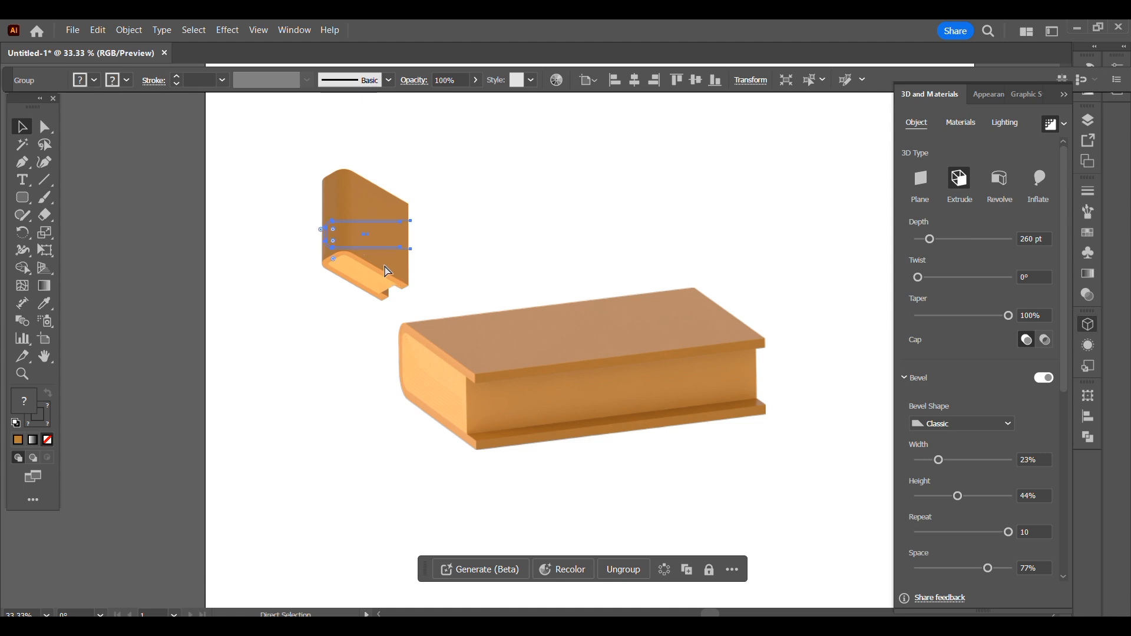
- Paste a copy of the small book over the large one and set its rotation preset to Isometric Right
{"action": "key", "text": "ctrl+c"}
{"action": "key", "text": "ctrl+v"}
{"action": "left_click_drag", "start_coordinate": [550, 387], "coordinate": [607, 361]}
{"action": "left_click_drag", "start_coordinate": [1063, 359], "coordinate": [1058, 559]}
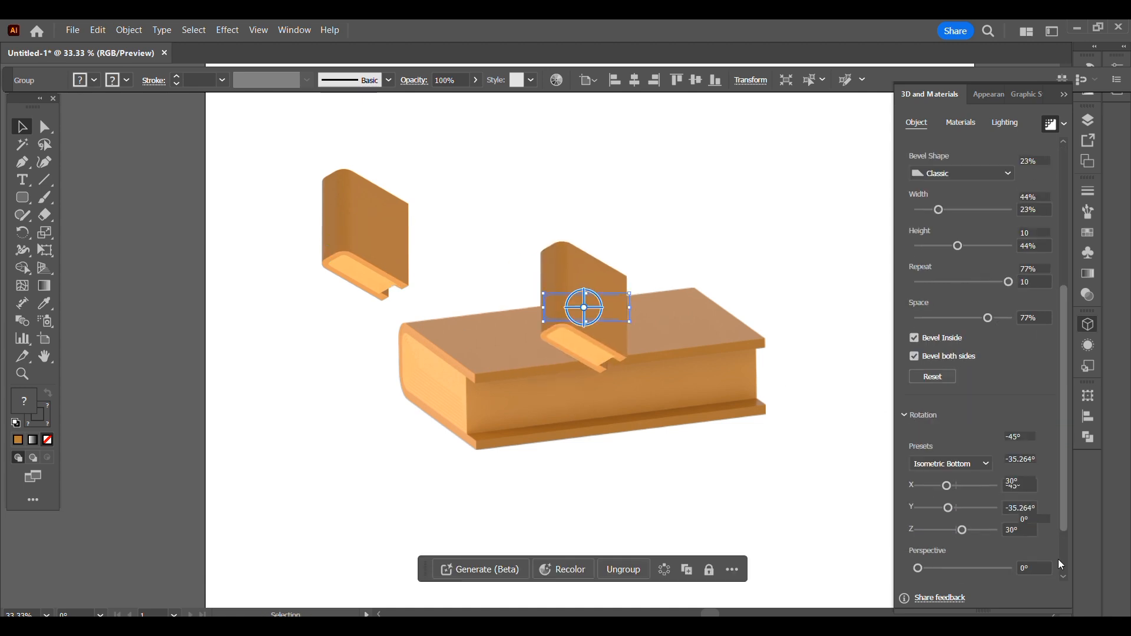
{"action": "left_click", "coordinate": [969, 389]}
{"action": "left_click", "coordinate": [973, 341]}
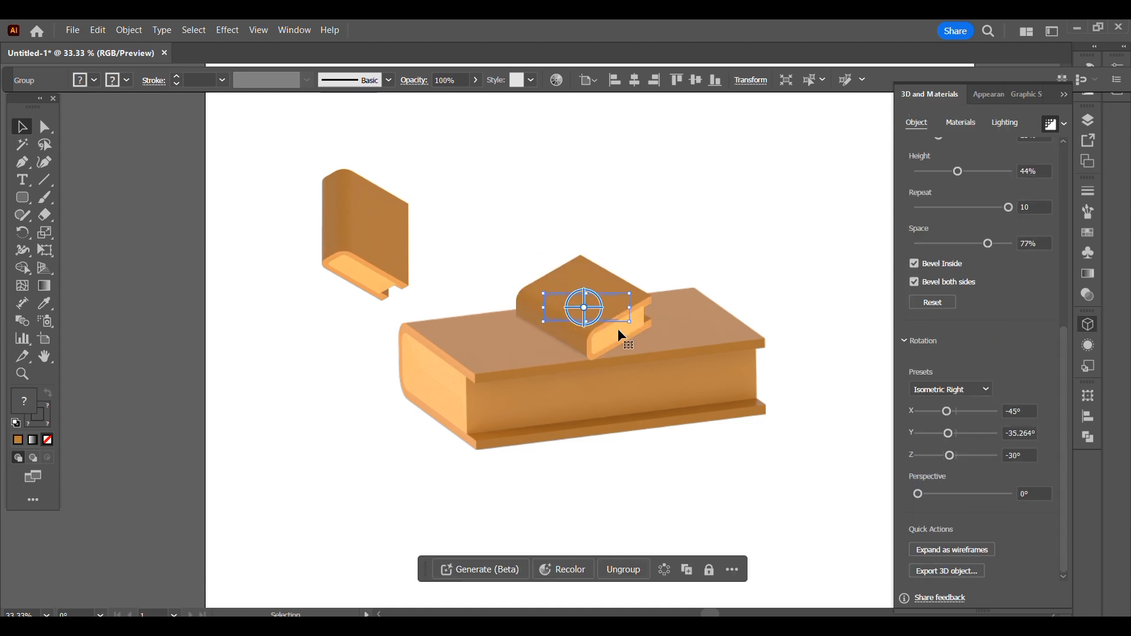
- Enlarge the copied book on top of the large one and set its depth to 507 pt
{"action": "left_click_drag", "start_coordinate": [629, 322], "coordinate": [669, 373]}
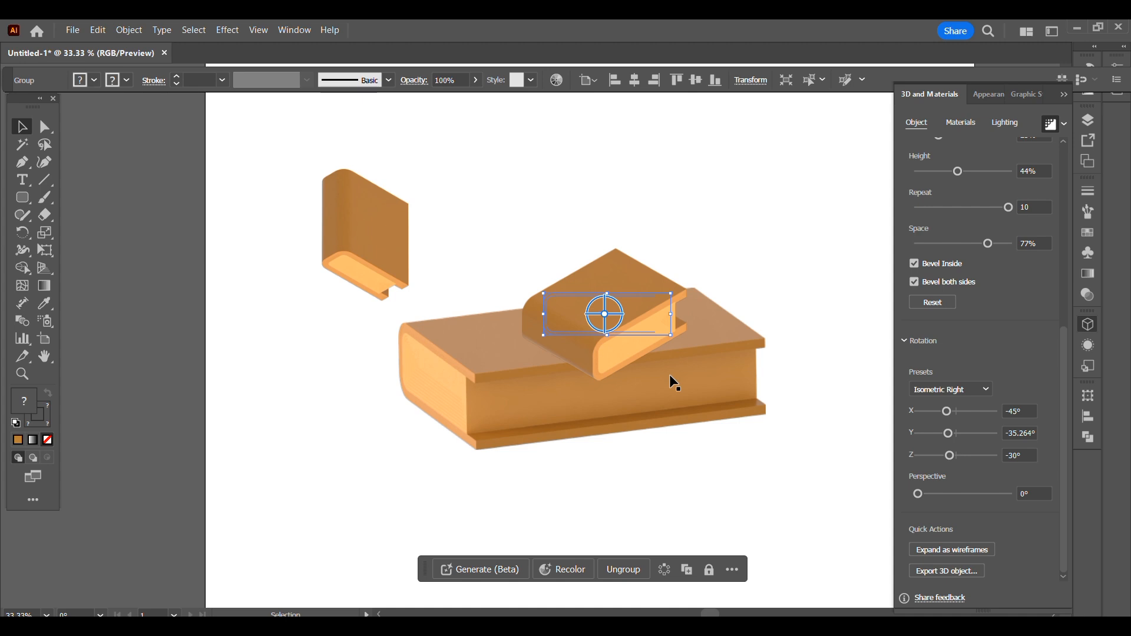
{"action": "left_click_drag", "start_coordinate": [671, 333], "coordinate": [680, 347]}
{"action": "left_click_drag", "start_coordinate": [1062, 524], "coordinate": [1061, 348]}
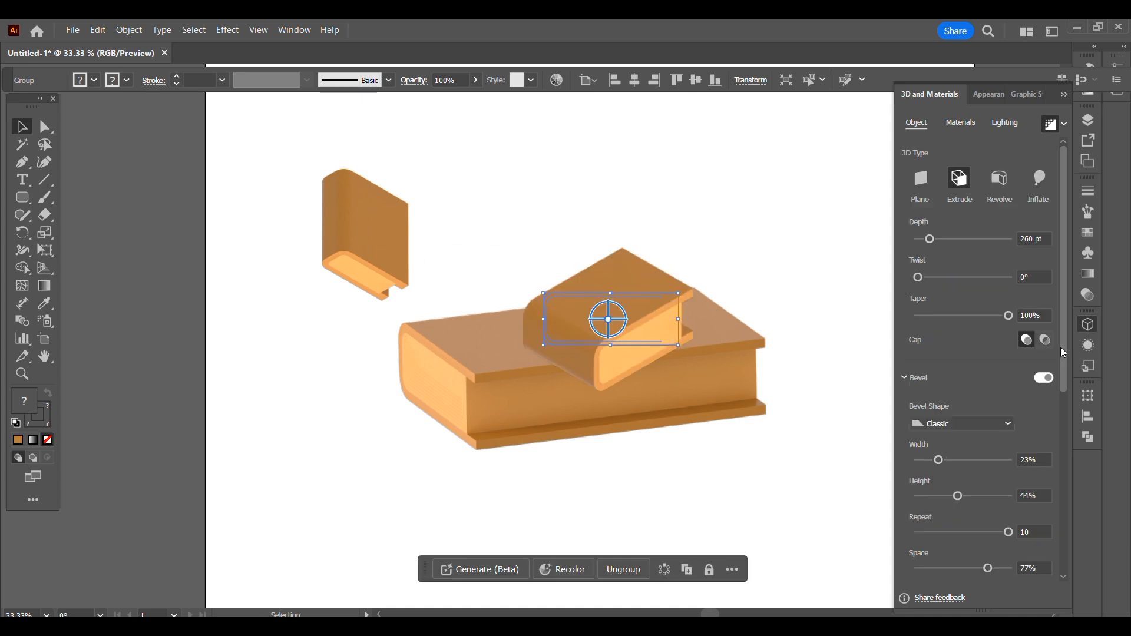
{"action": "left_click_drag", "start_coordinate": [929, 239], "coordinate": [940, 242]}
{"action": "left_click", "coordinate": [784, 347]}
{"action": "left_click_drag", "start_coordinate": [637, 372], "coordinate": [646, 326]}
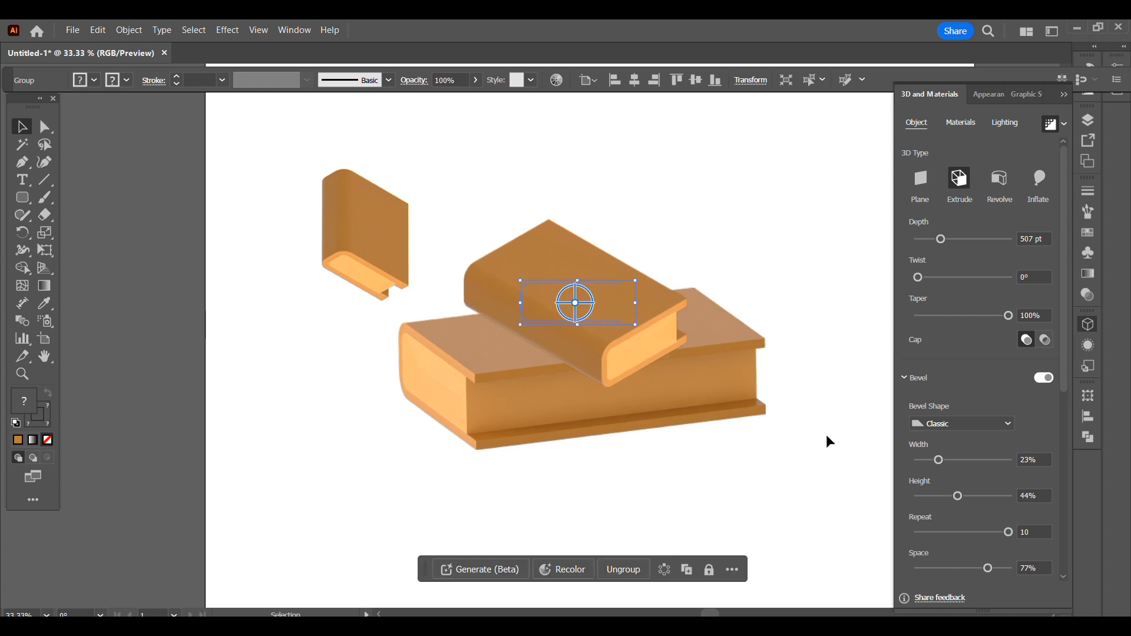
- Custom-rotate the upper book to lie flat across the large book and set its depth to 481 pt
{"action": "left_click_drag", "start_coordinate": [1062, 382], "coordinate": [1060, 528]}
{"action": "left_click_drag", "start_coordinate": [947, 474], "coordinate": [950, 475]}
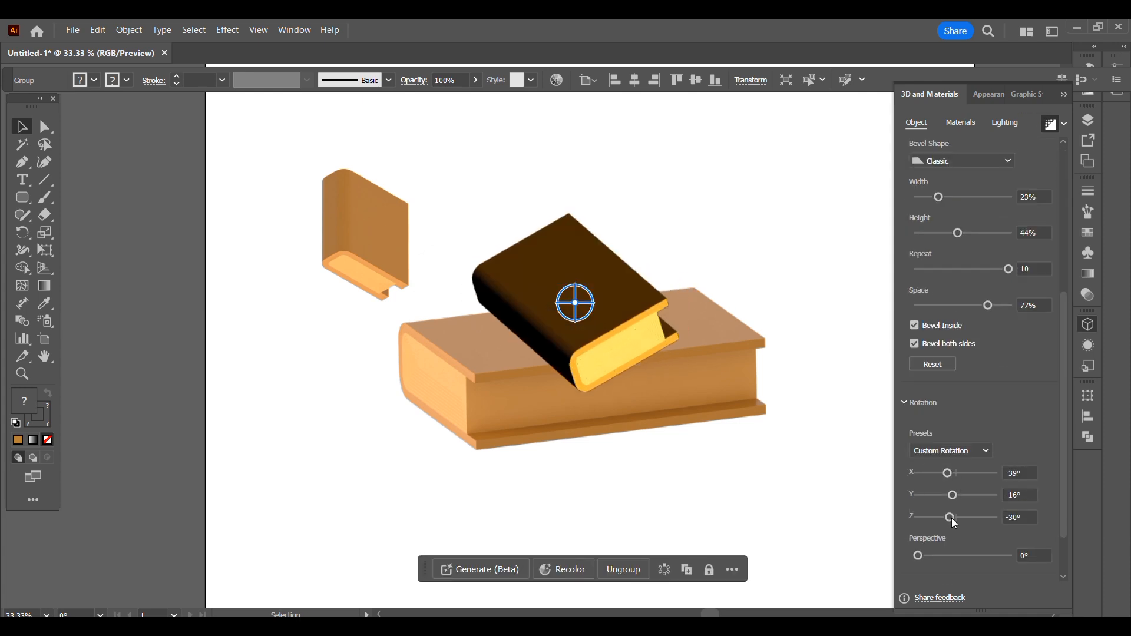
{"action": "left_click_drag", "start_coordinate": [953, 515], "coordinate": [955, 515]}
{"action": "left_click_drag", "start_coordinate": [593, 302], "coordinate": [612, 336]}
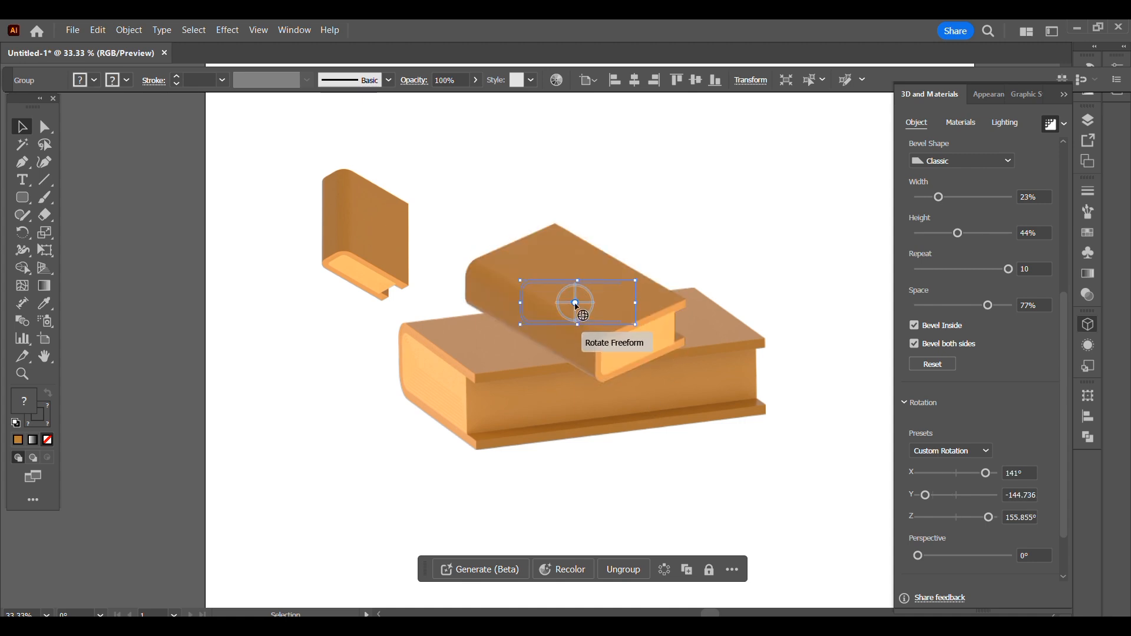
{"action": "mouse_move", "coordinate": [575, 303]}
{"action": "left_mouse_down"}
{"action": "mouse_move", "coordinate": [582, 296]}
{"action": "mouse_move", "coordinate": [573, 305]}
{"action": "left_mouse_up"}
{"action": "left_click_drag", "start_coordinate": [1062, 313], "coordinate": [1062, 202]}
{"action": "left_click_drag", "start_coordinate": [941, 176], "coordinate": [937, 175]}
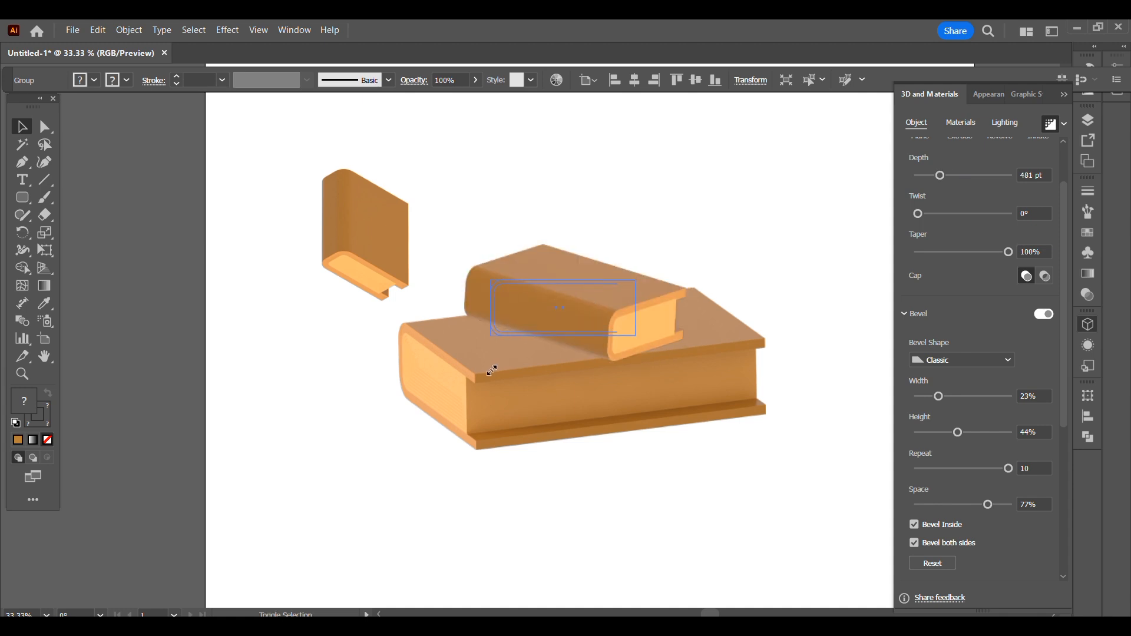
- Enlarge the upper book slightly and recolor its page block to a very pale cyan
{"action": "left_click_drag", "start_coordinate": [639, 281], "coordinate": [670, 272]}
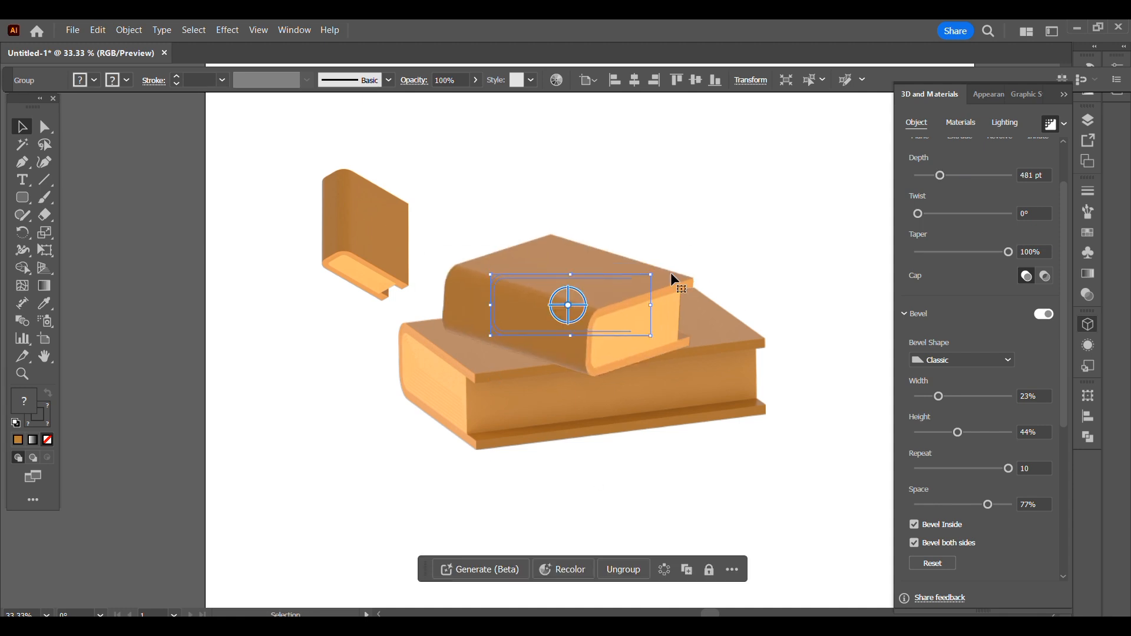
{"action": "double_click", "coordinate": [534, 311]}
{"action": "left_click", "coordinate": [613, 332]}
{"action": "double_click", "coordinate": [18, 404]}
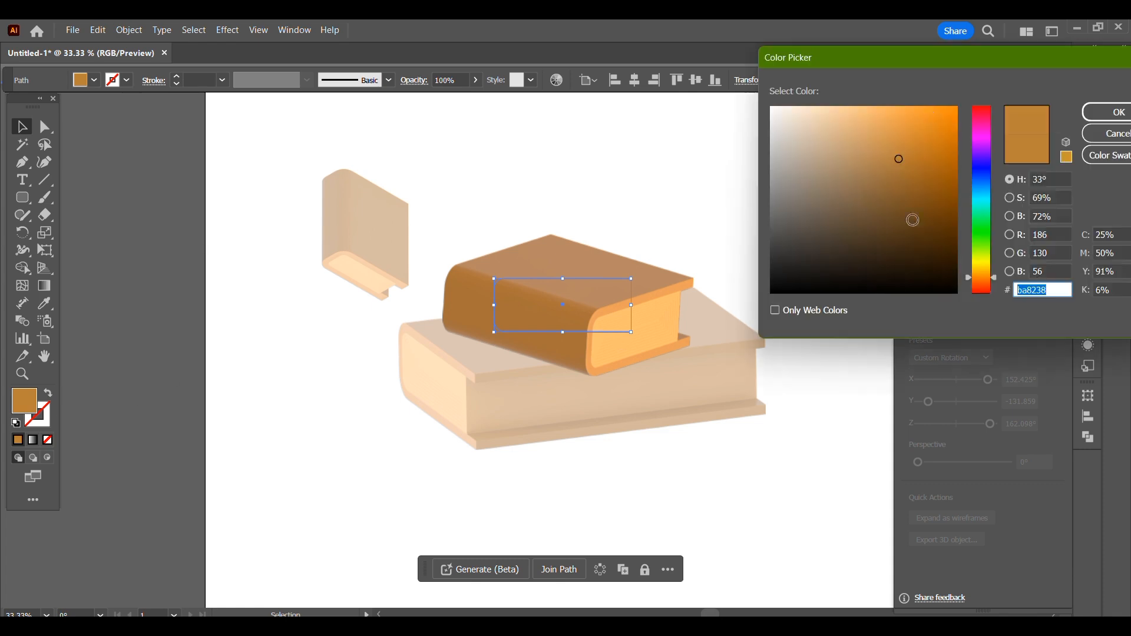
{"action": "left_click_drag", "start_coordinate": [974, 219], "coordinate": [981, 201]}
{"action": "left_click_drag", "start_coordinate": [805, 113], "coordinate": [791, 106]}
{"action": "left_click", "coordinate": [1115, 112]}
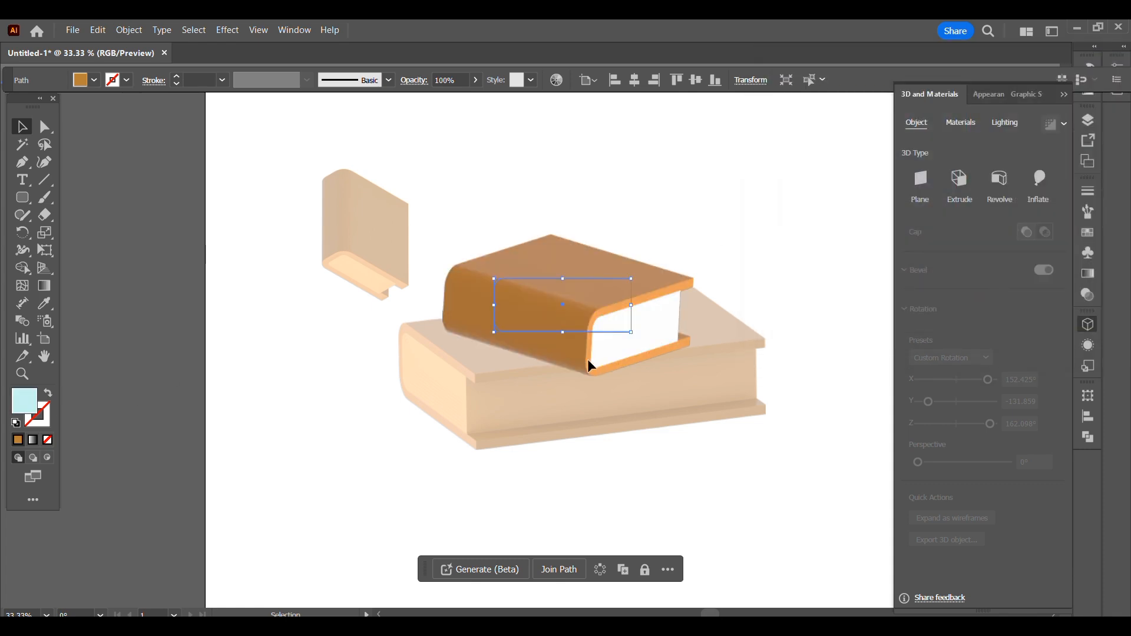
- Recolor the upper book's cover stroke to blue 18799b
{"action": "left_click", "coordinate": [588, 356]}
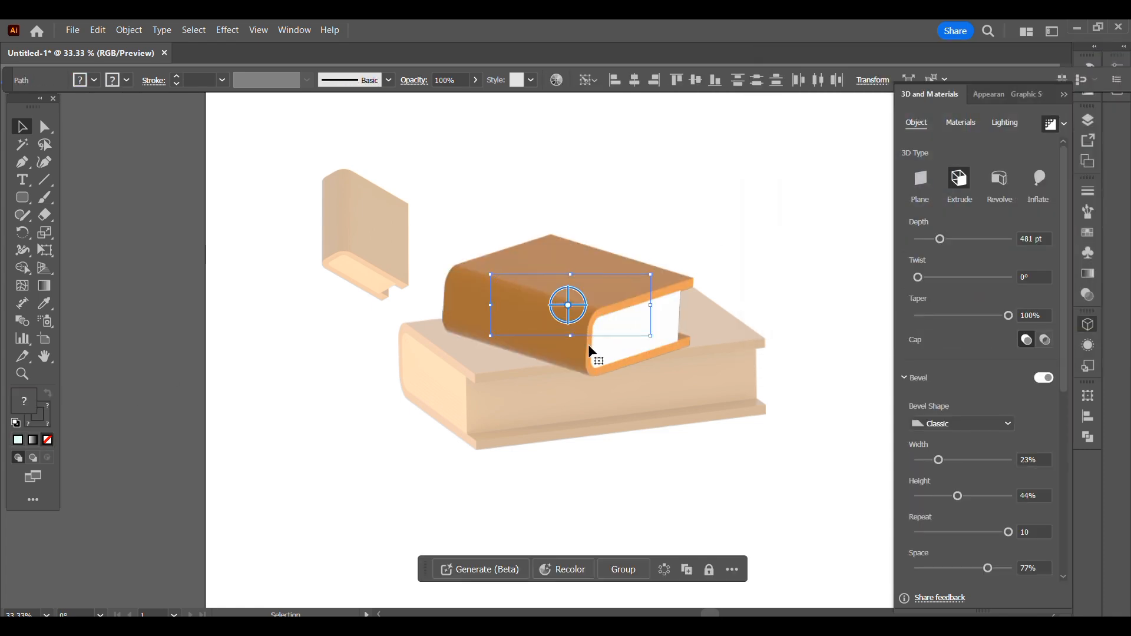
{"action": "double_click", "coordinate": [587, 341]}
{"action": "left_click", "coordinate": [608, 274]}
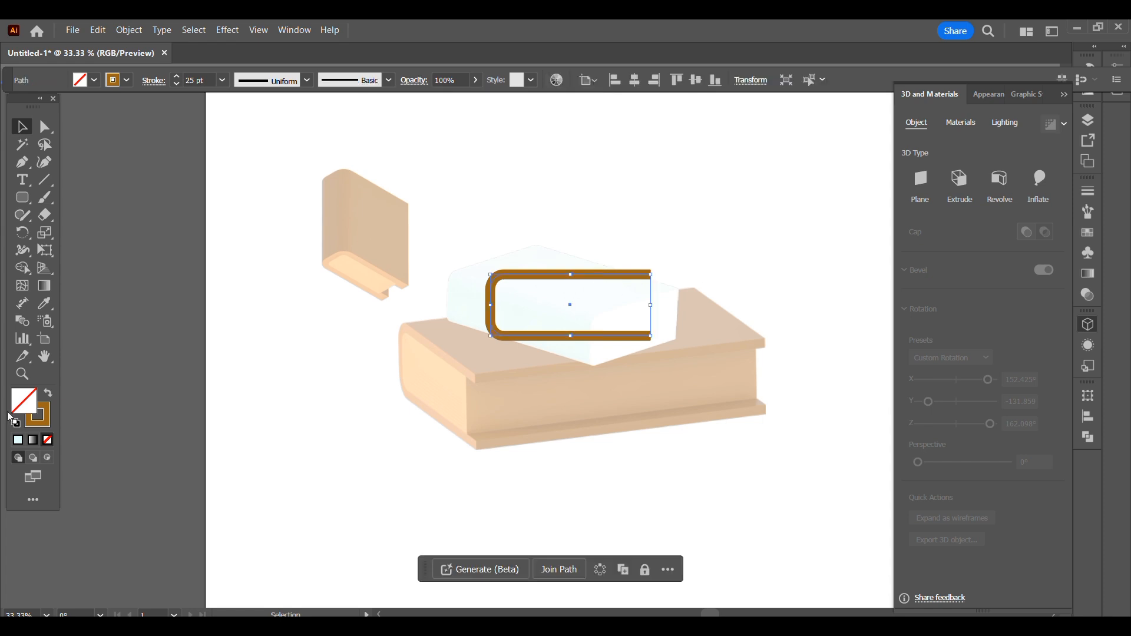
{"action": "double_click", "coordinate": [43, 419]}
{"action": "left_click", "coordinate": [981, 192]}
{"action": "left_click", "coordinate": [1126, 125]}
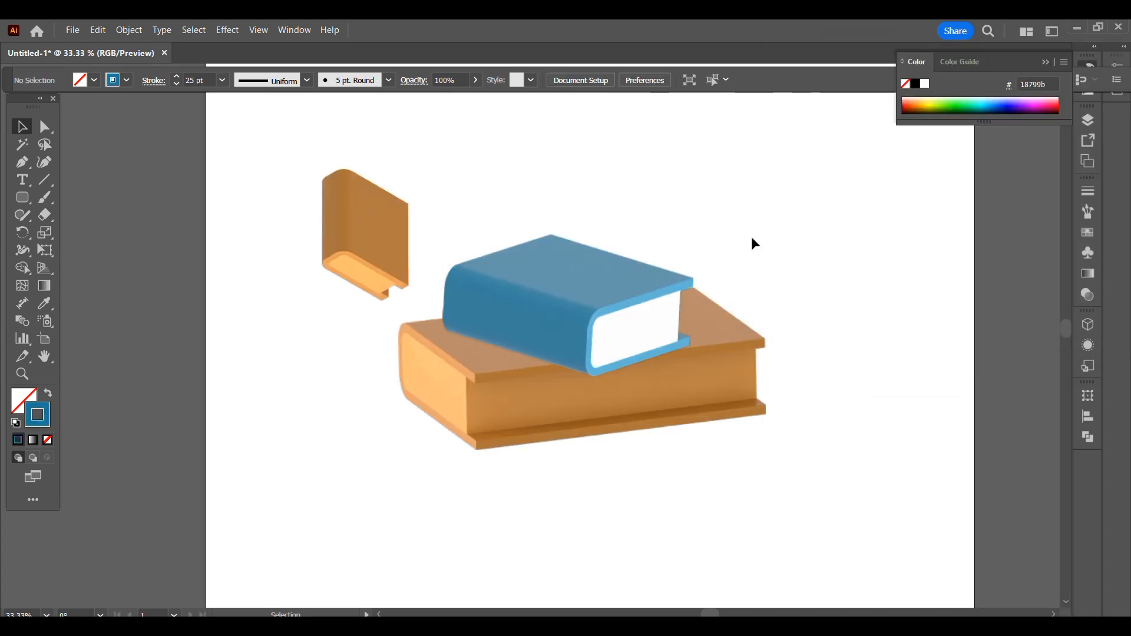
- Rotate the small upright book in 3D so its spine faces forward, and enlarge it
{"action": "left_click", "coordinate": [362, 252]}
{"action": "mouse_move", "coordinate": [365, 237]}
{"action": "left_mouse_down"}
{"action": "mouse_move", "coordinate": [377, 277]}
{"action": "mouse_move", "coordinate": [362, 252]}
{"action": "left_mouse_up"}
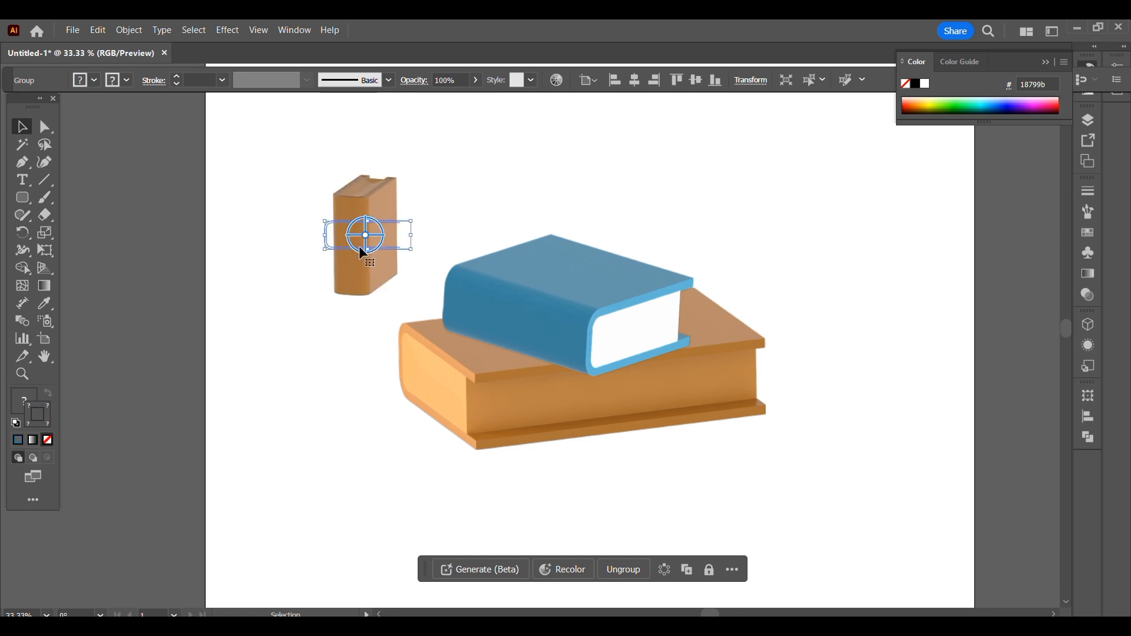
{"action": "left_click_drag", "start_coordinate": [404, 244], "coordinate": [476, 363]}
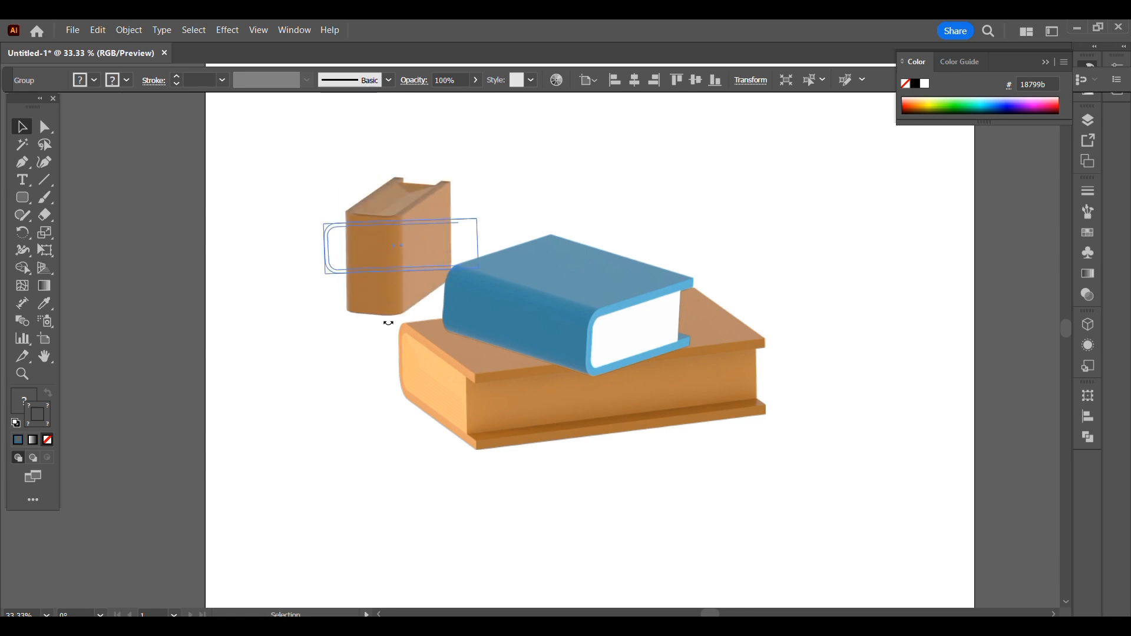
- Move the upright book down beside the stacked books and send it behind them
{"action": "left_click_drag", "start_coordinate": [391, 171], "coordinate": [396, 296]}
{"action": "right_click", "coordinate": [414, 298]}
{"action": "mouse_move", "coordinate": [508, 550]}
{"action": "left_click", "coordinate": [619, 589]}
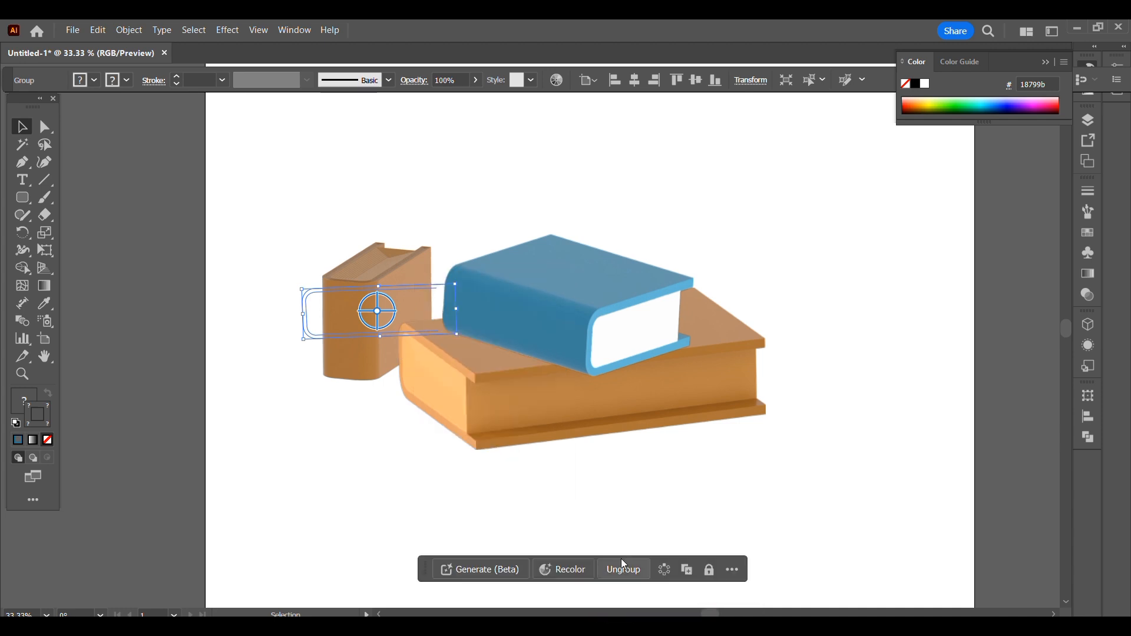
{"action": "left_click", "coordinate": [622, 562]}
{"action": "key", "text": "ctrl+z"}
- Enlarge the upright book further and set its extrusion depth to 572 pt
{"action": "left_click_drag", "start_coordinate": [459, 337], "coordinate": [524, 462]}
{"action": "left_click_drag", "start_coordinate": [302, 290], "coordinate": [233, 192]}
{"action": "left_click_drag", "start_coordinate": [237, 263], "coordinate": [262, 286]}
{"action": "left_click_drag", "start_coordinate": [384, 338], "coordinate": [361, 338]}
{"action": "left_click", "coordinate": [1085, 323]}
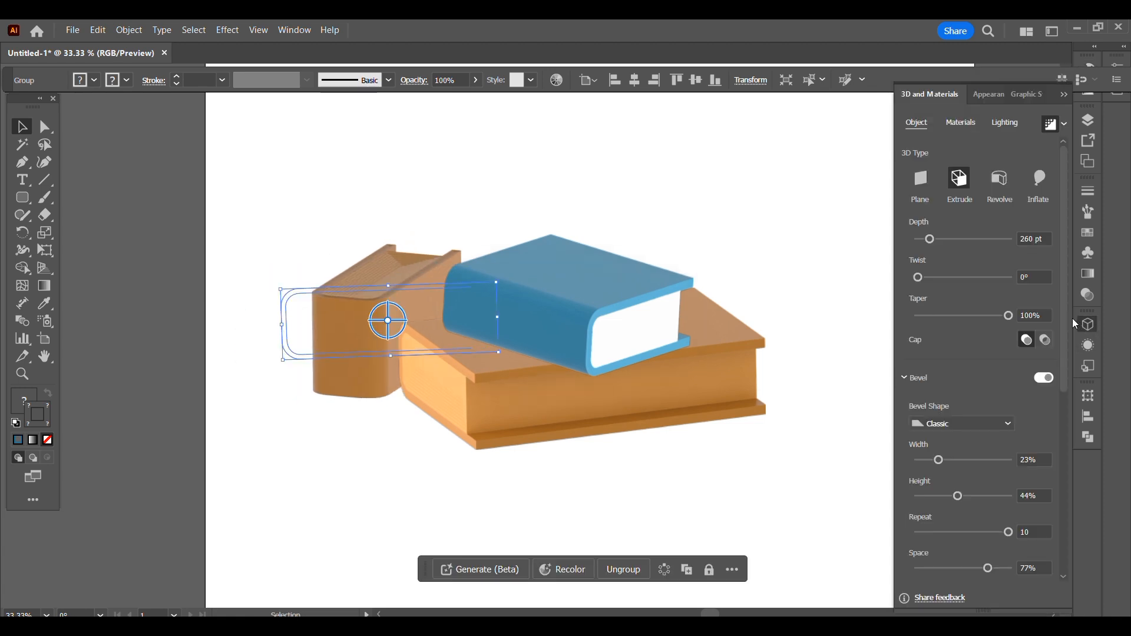
{"action": "left_click_drag", "start_coordinate": [930, 239], "coordinate": [944, 239]}
{"action": "left_click", "coordinate": [714, 247]}
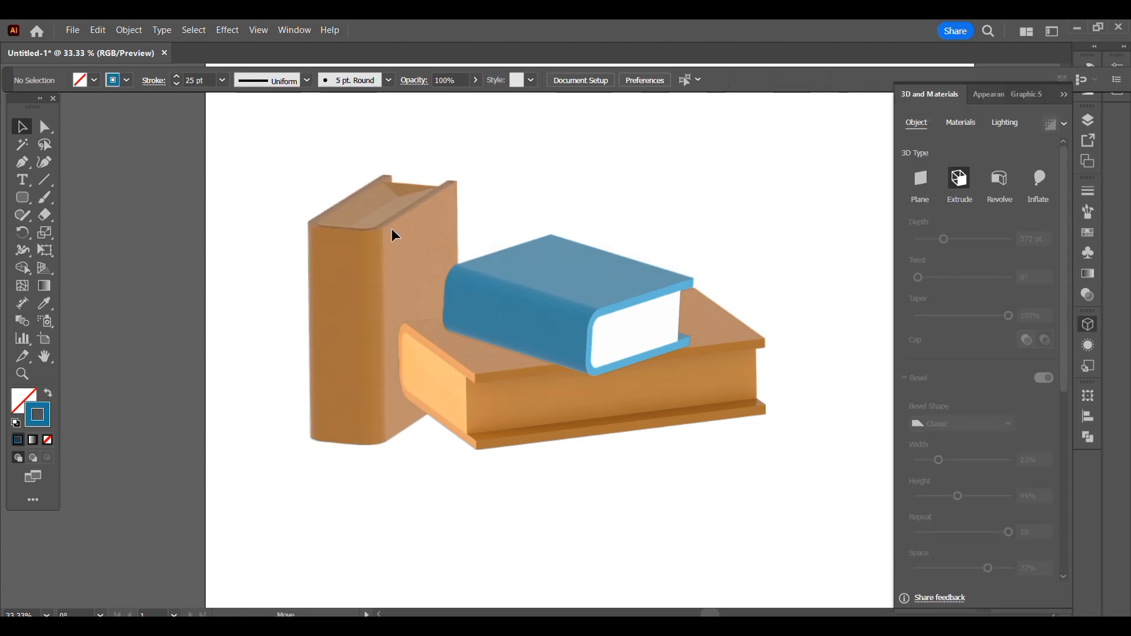
- Set the upright book's light rotation to -130° and its ambient light intensity to 200%
{"action": "left_click", "coordinate": [391, 232]}
{"action": "left_click", "coordinate": [1003, 123]}
{"action": "scroll", "coordinate": [1054, 413], "scroll_direction": "down", "scroll_amount": 3}
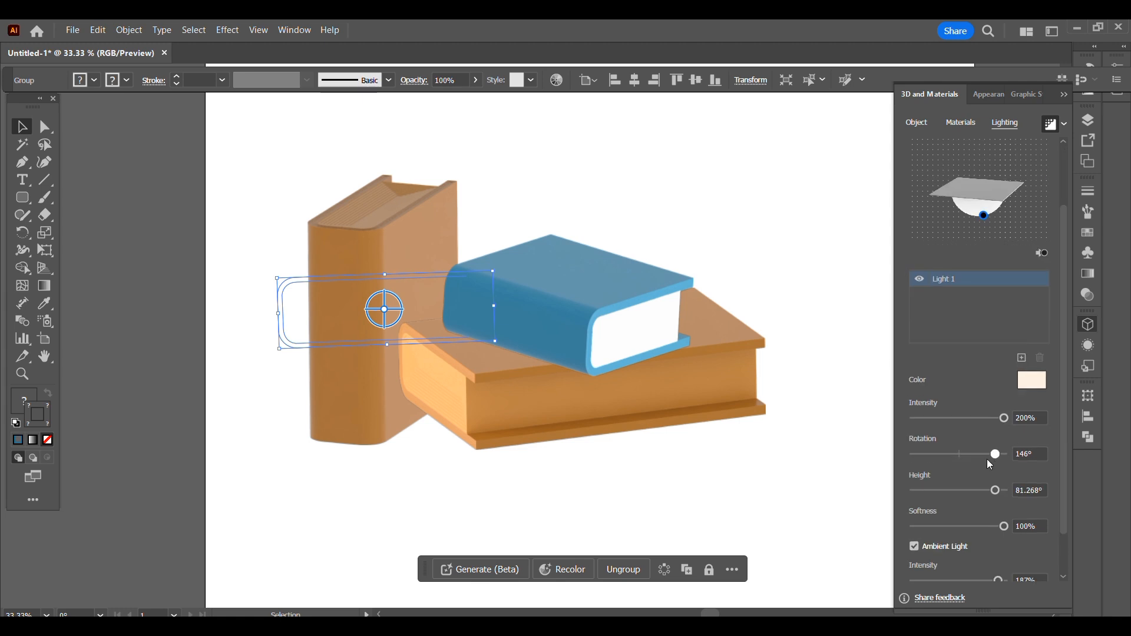
{"action": "left_click_drag", "start_coordinate": [990, 456], "coordinate": [923, 458]}
{"action": "scroll", "coordinate": [1062, 376], "scroll_direction": "down", "scroll_amount": 2}
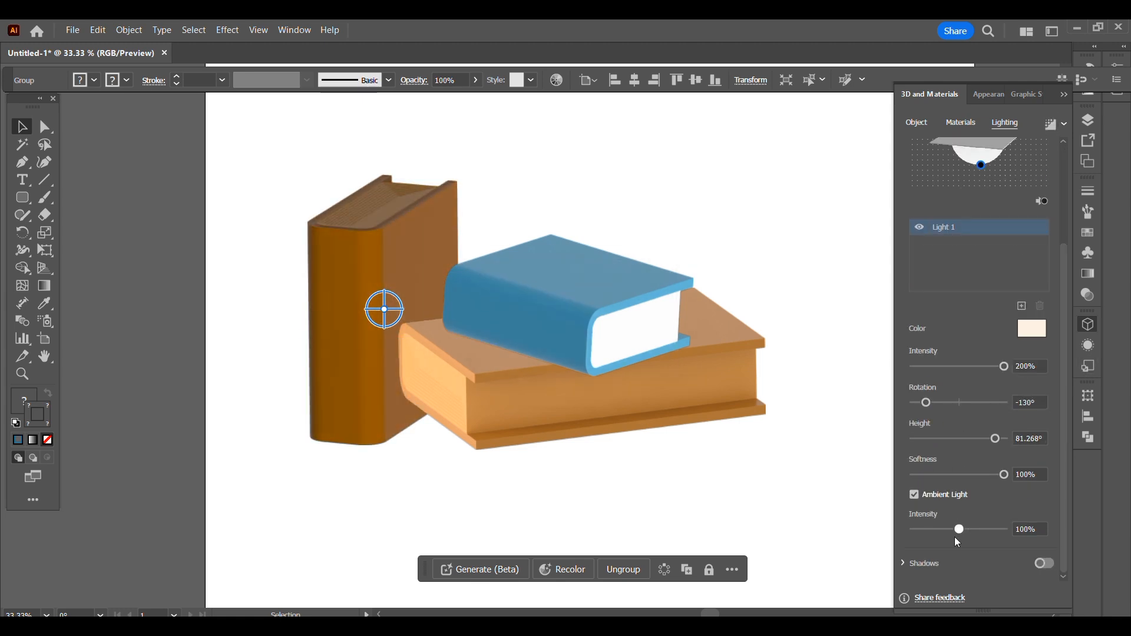
{"action": "scroll", "coordinate": [1070, 306], "scroll_direction": "up", "scroll_amount": 2}
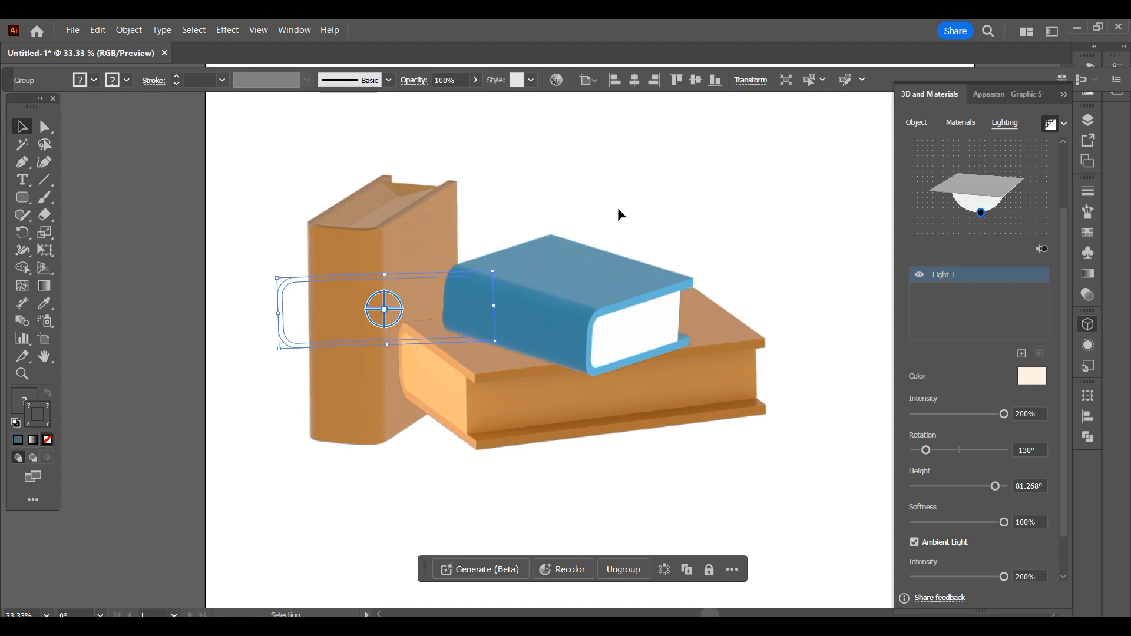
- Isolate the upright book's page block and fill it with pale pink e5bed2
{"action": "double_click", "coordinate": [367, 341]}
{"action": "left_click", "coordinate": [367, 341]}
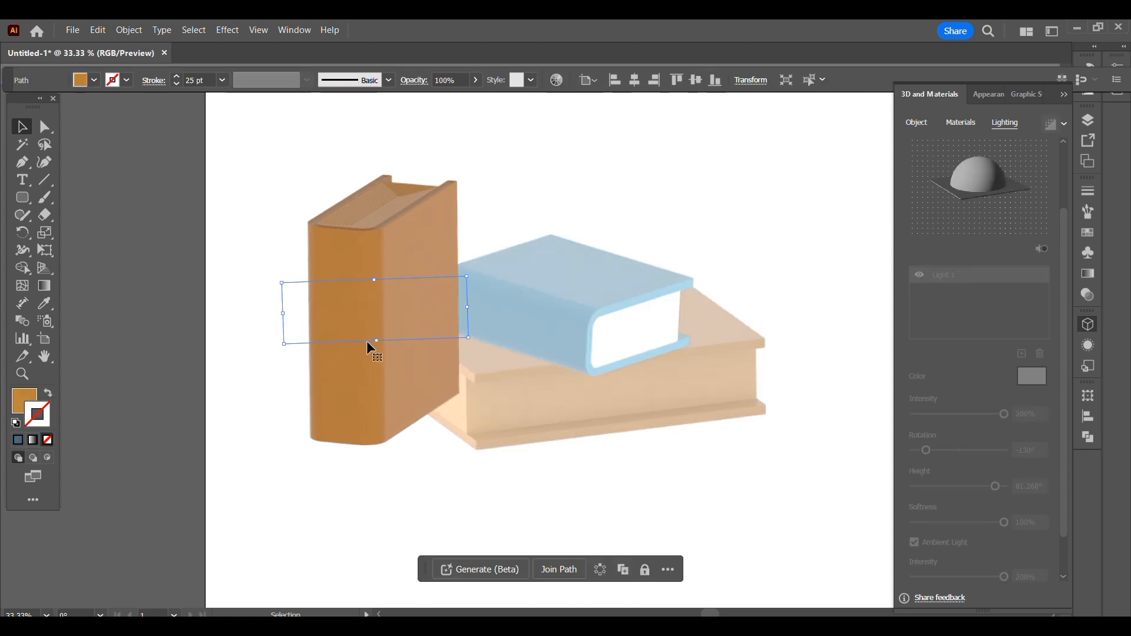
{"action": "double_click", "coordinate": [322, 317]}
{"action": "double_click", "coordinate": [20, 405]}
{"action": "left_click", "coordinate": [984, 122]}
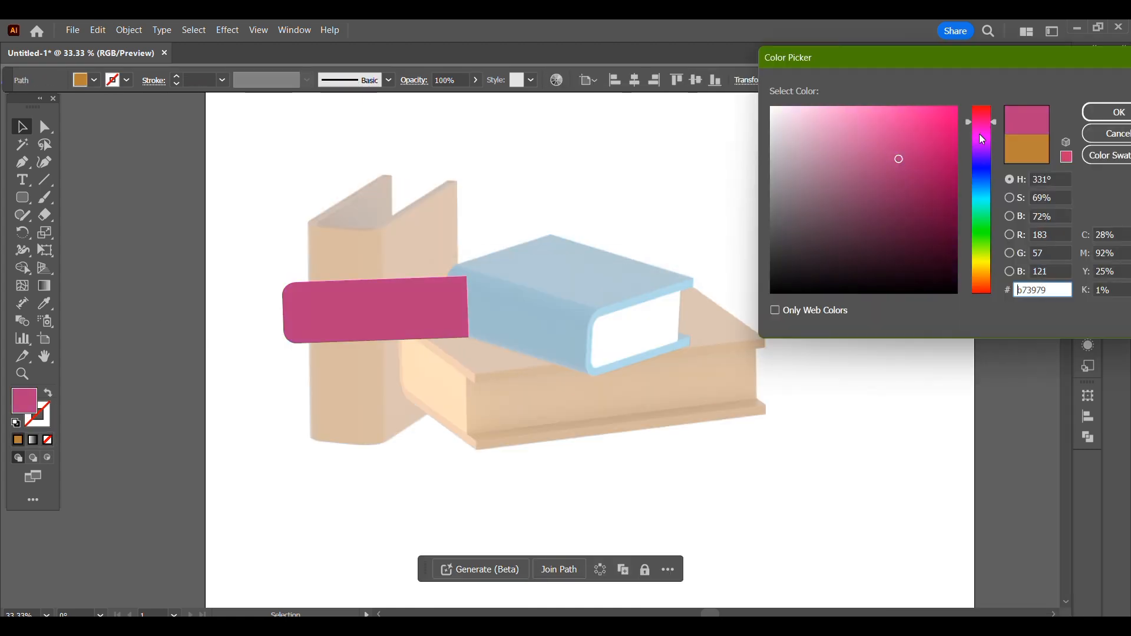
{"action": "left_click_drag", "start_coordinate": [843, 118], "coordinate": [802, 124]}
{"action": "left_click", "coordinate": [1111, 112]}
{"action": "double_click", "coordinate": [378, 256]}
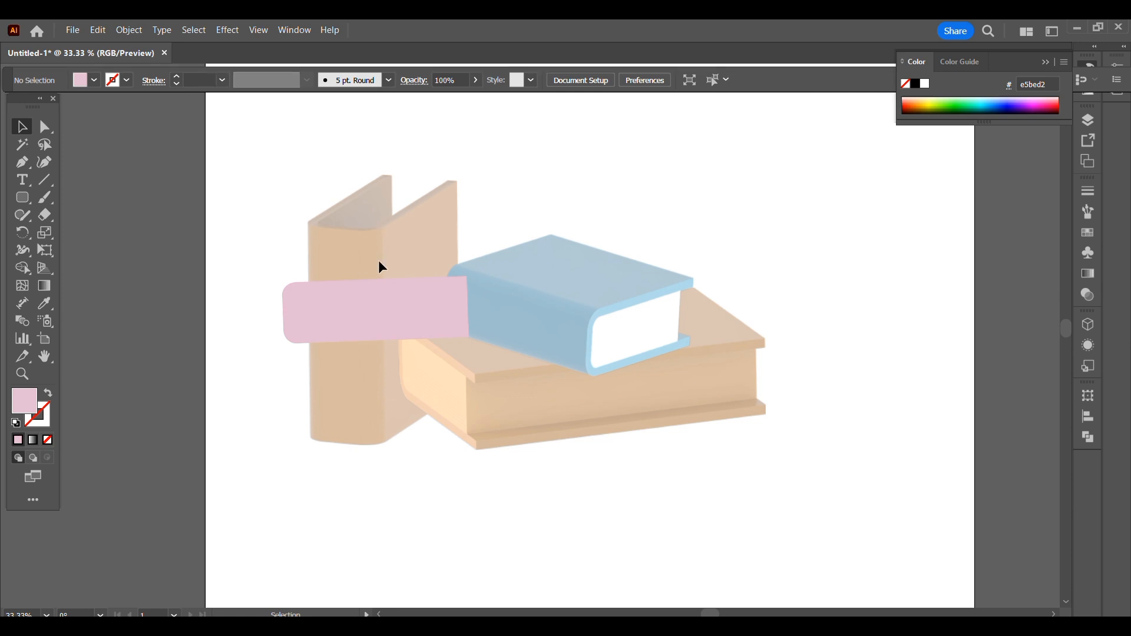
- Recolor the upright book's cover stroke to a deep pink
{"action": "double_click", "coordinate": [366, 341]}
{"action": "left_click", "coordinate": [364, 344], "text": "shift"}
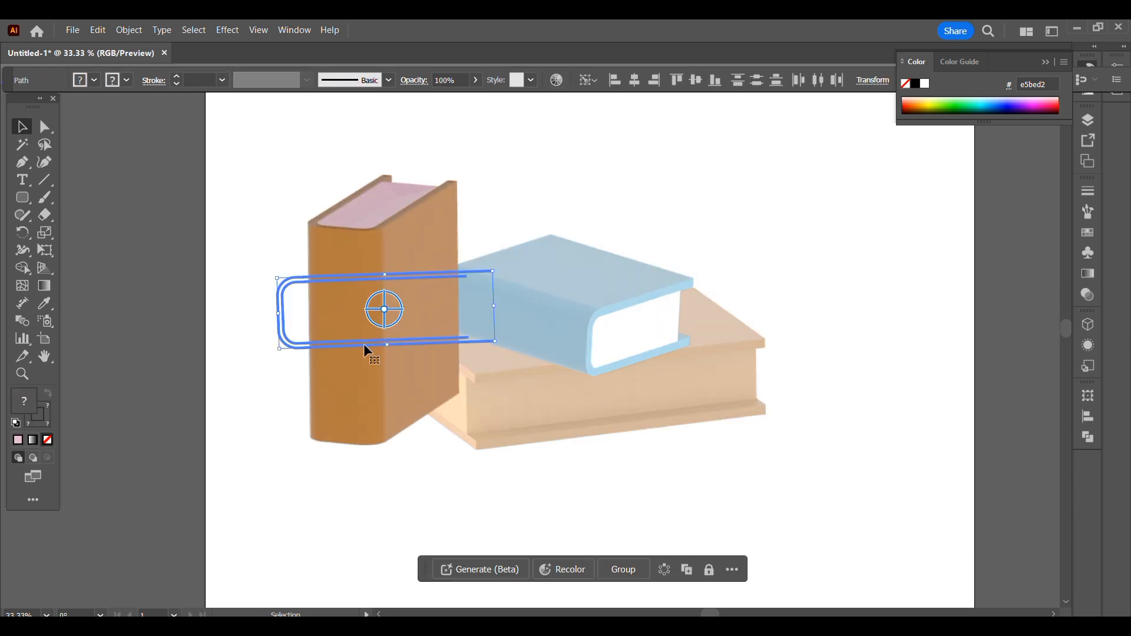
{"action": "left_click", "coordinate": [1088, 121]}
{"action": "left_click", "coordinate": [959, 166]}
{"action": "left_click", "coordinate": [418, 337], "text": "shift"}
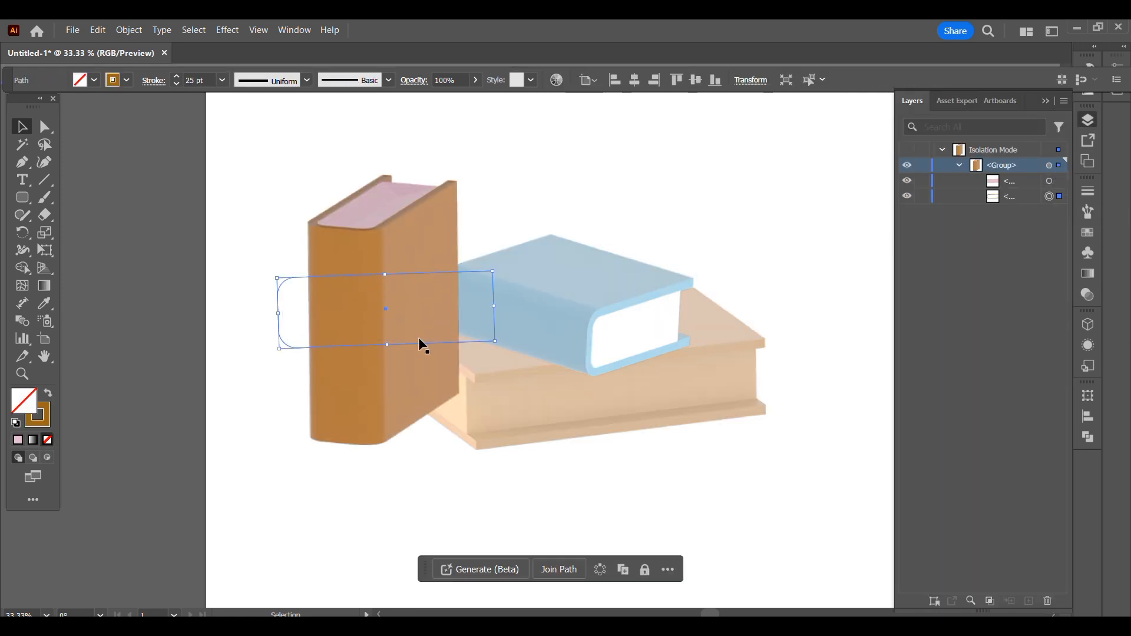
{"action": "double_click", "coordinate": [44, 421]}
{"action": "left_click", "coordinate": [982, 126]}
{"action": "mouse_move", "coordinate": [917, 112]}
{"action": "left_mouse_down"}
{"action": "mouse_move", "coordinate": [952, 144]}
{"action": "mouse_move", "coordinate": [955, 162]}
{"action": "left_mouse_up"}
{"action": "left_click", "coordinate": [1112, 116]}
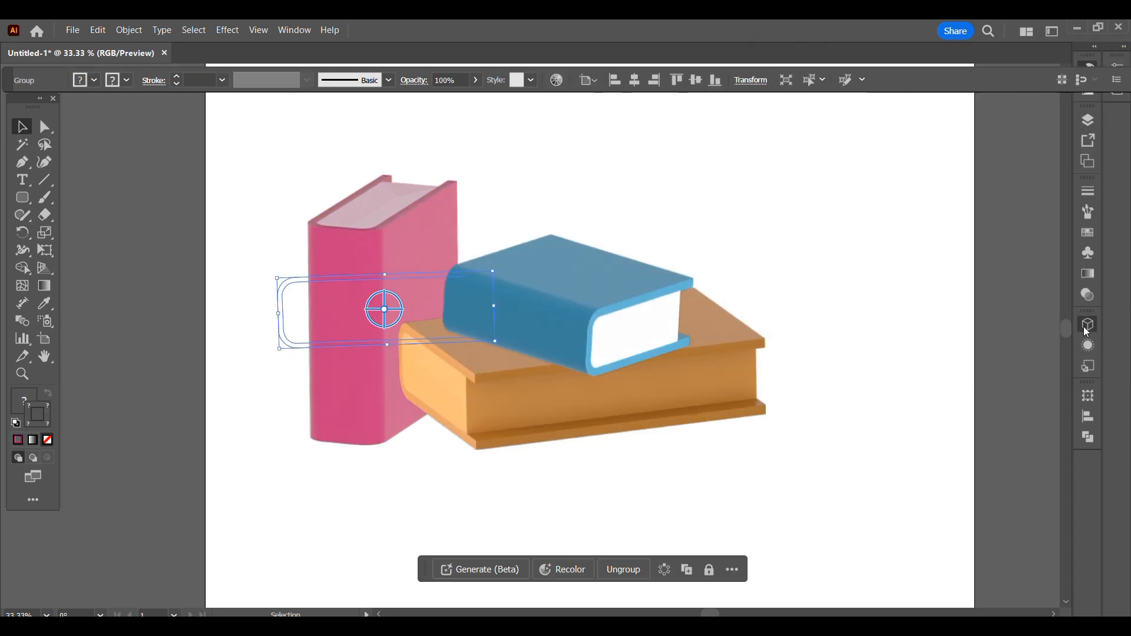
- Move the pink book slightly up and add a second light to it
{"action": "left_click", "coordinate": [1087, 326]}
{"action": "left_click_drag", "start_coordinate": [357, 381], "coordinate": [352, 356]}
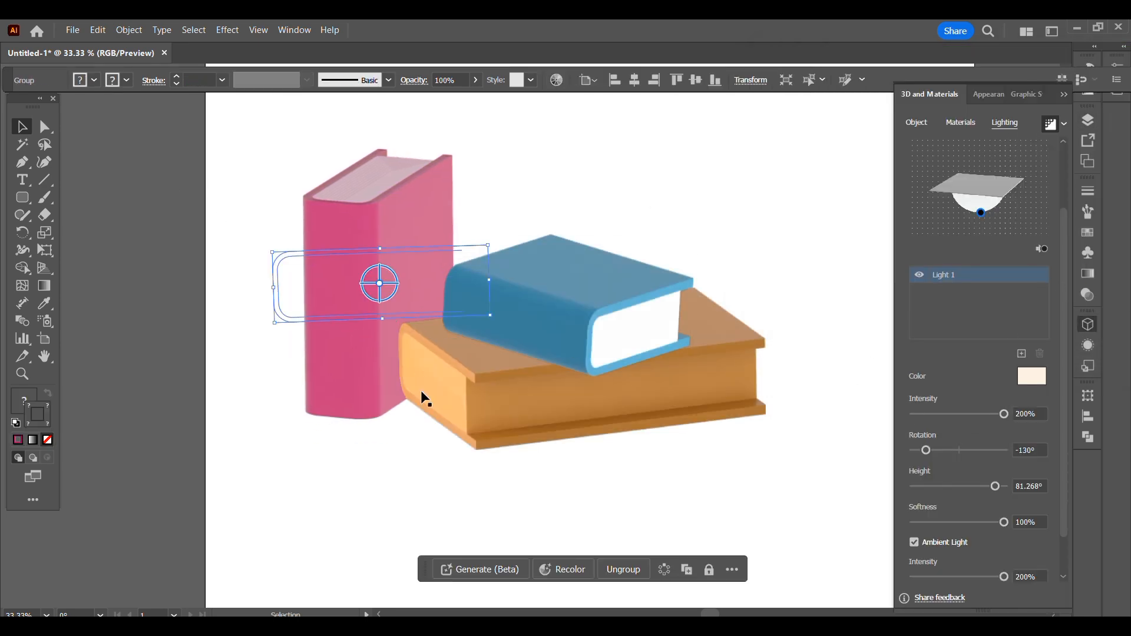
{"action": "left_click", "coordinate": [1026, 357]}
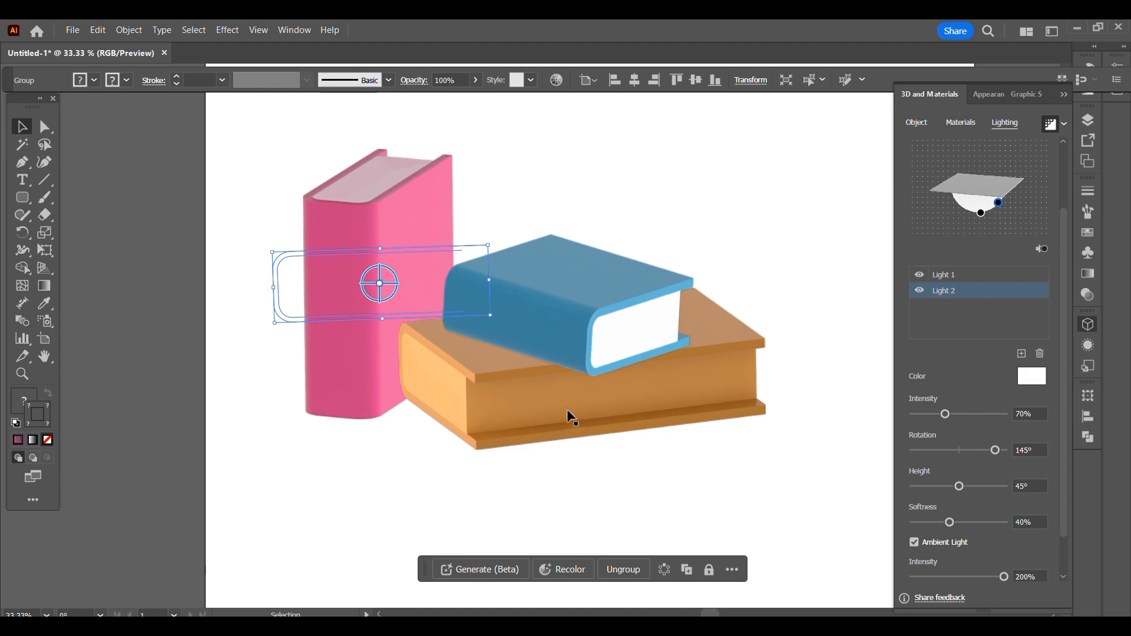
- Select all three books and scale them down together on the artboard
{"action": "key", "text": "ctrl+shift+a"}
{"action": "left_click", "coordinate": [587, 295]}
{"action": "left_click_drag", "start_coordinate": [692, 245], "coordinate": [669, 268]}
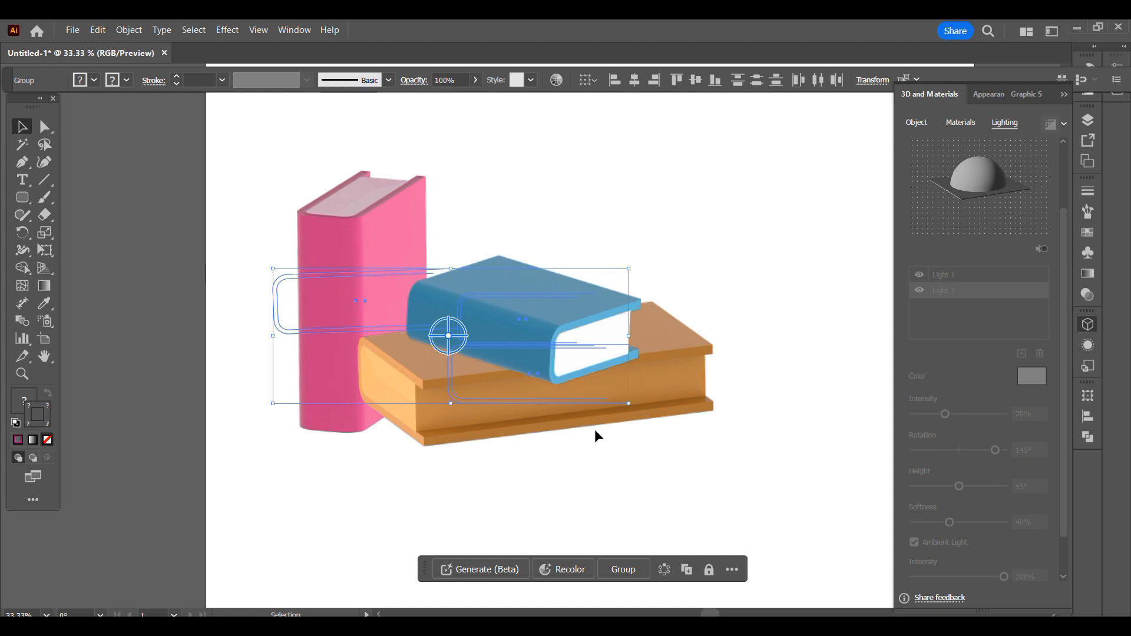
{"action": "key", "text": "ctrl+0"}
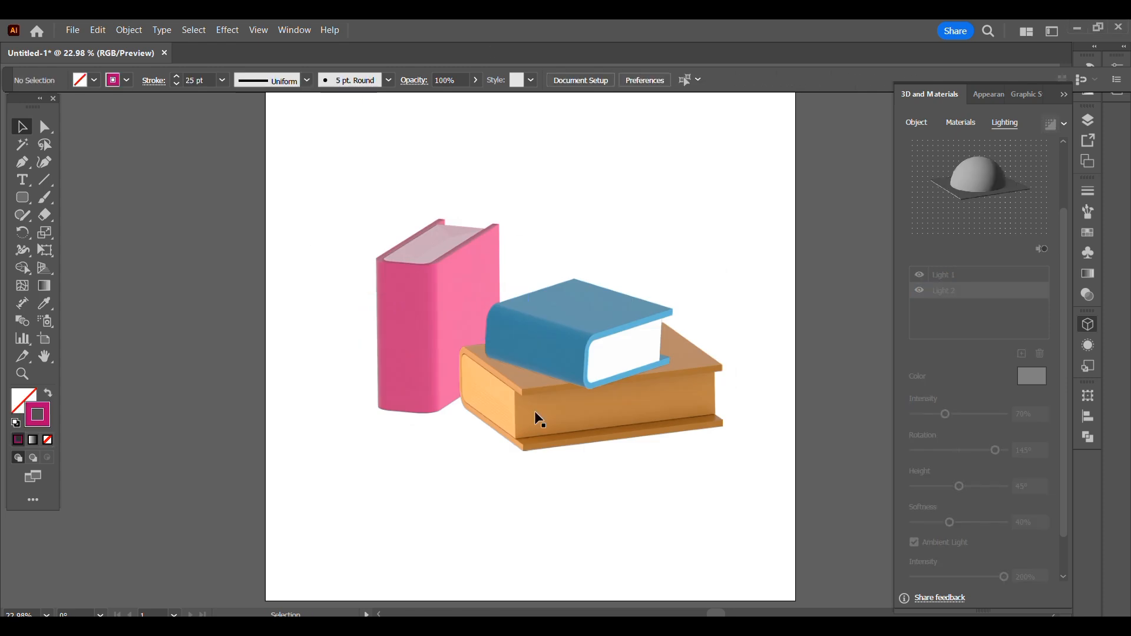
- Draw a filled, tapered half-pot profile above the blue book and add a small rounded rectangle as its rim
{"action": "left_click", "coordinate": [581, 244]}
{"action": "left_click", "coordinate": [581, 297]}
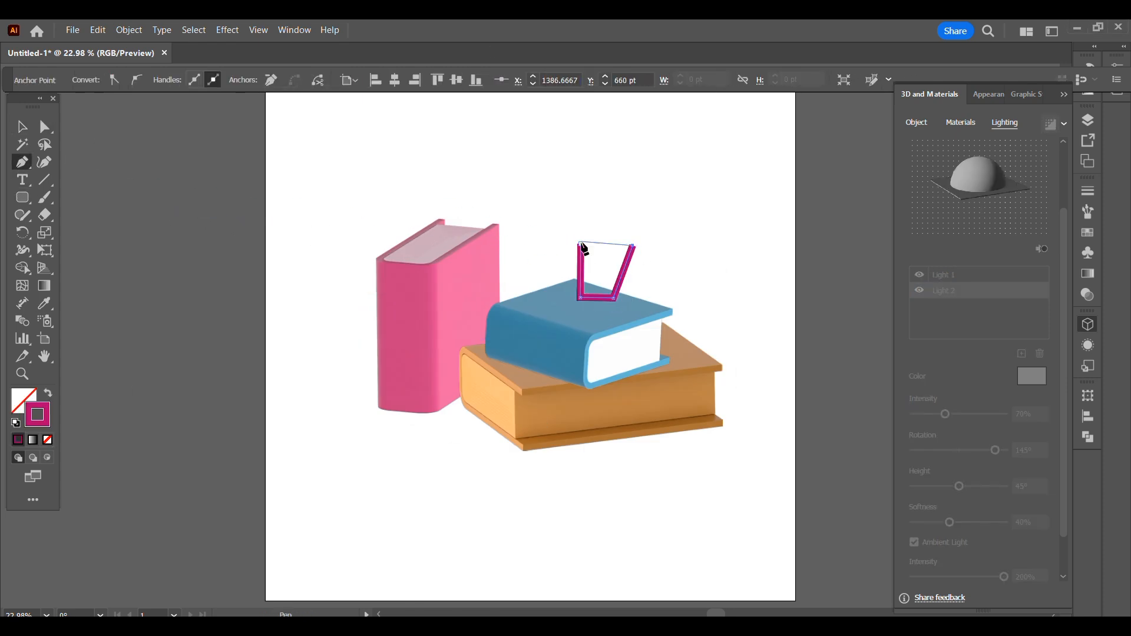
{"action": "left_click", "coordinate": [23, 198]}
{"action": "key", "text": "shift+x"}
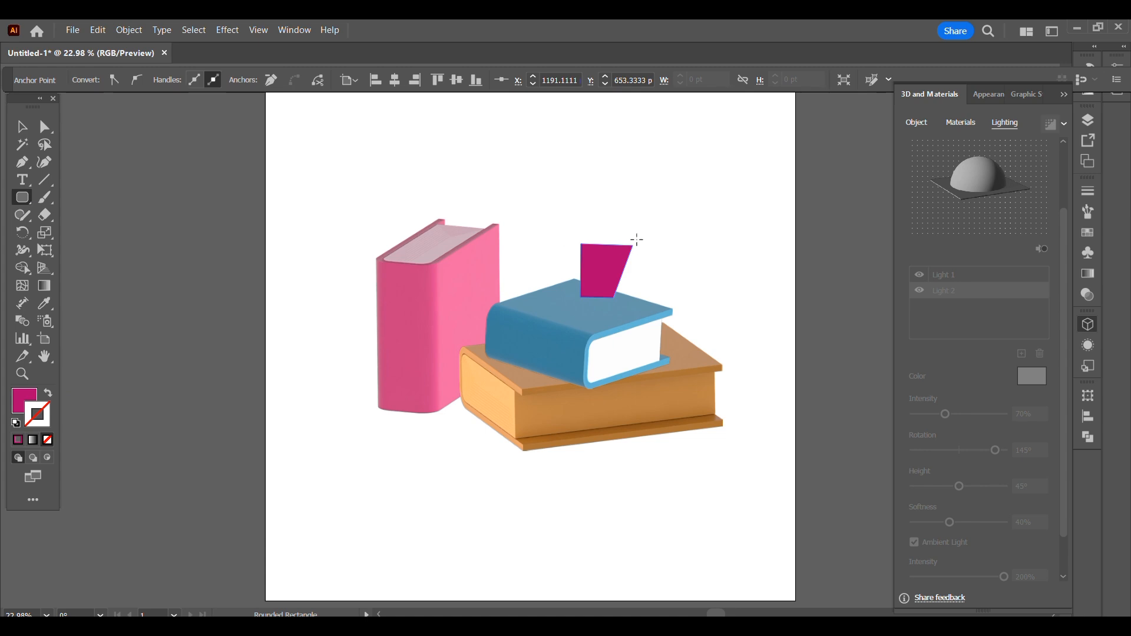
{"action": "left_click_drag", "start_coordinate": [634, 240], "coordinate": [640, 254]}
- Group the pot profile with its rim and revolve the group 360° into a 3D pot
{"action": "left_click", "coordinate": [22, 126]}
{"action": "left_click", "coordinate": [610, 279], "text": "shift"}
{"action": "left_click", "coordinate": [917, 123]}
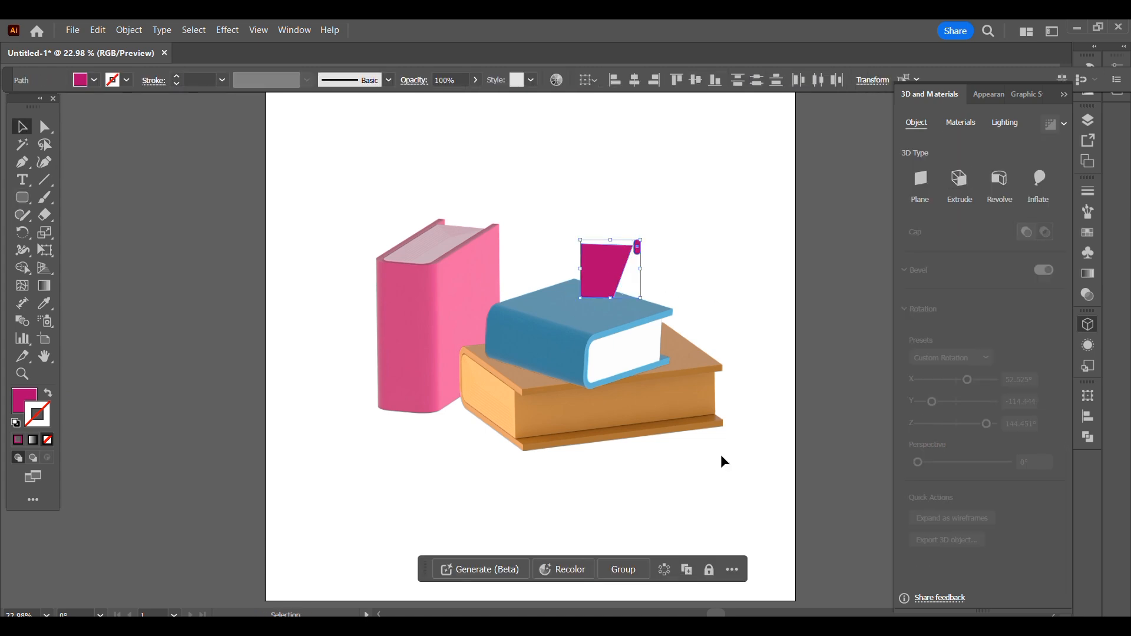
{"action": "left_click", "coordinate": [619, 571]}
{"action": "left_click", "coordinate": [1000, 181]}
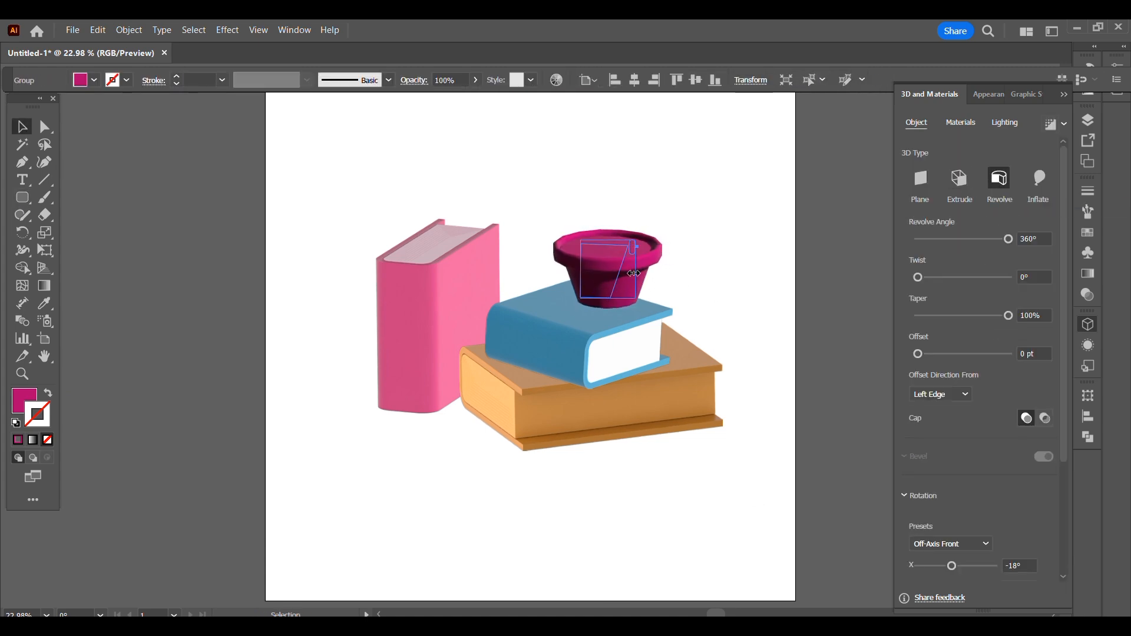
- Keep the revolve offset direction from the left edge and place the pot on top of the blue book
{"action": "left_click", "coordinate": [945, 394]}
{"action": "left_click", "coordinate": [944, 427]}
{"action": "left_click", "coordinate": [945, 394]}
{"action": "left_click", "coordinate": [942, 415]}
{"action": "left_click_drag", "start_coordinate": [615, 288], "coordinate": [601, 300]}
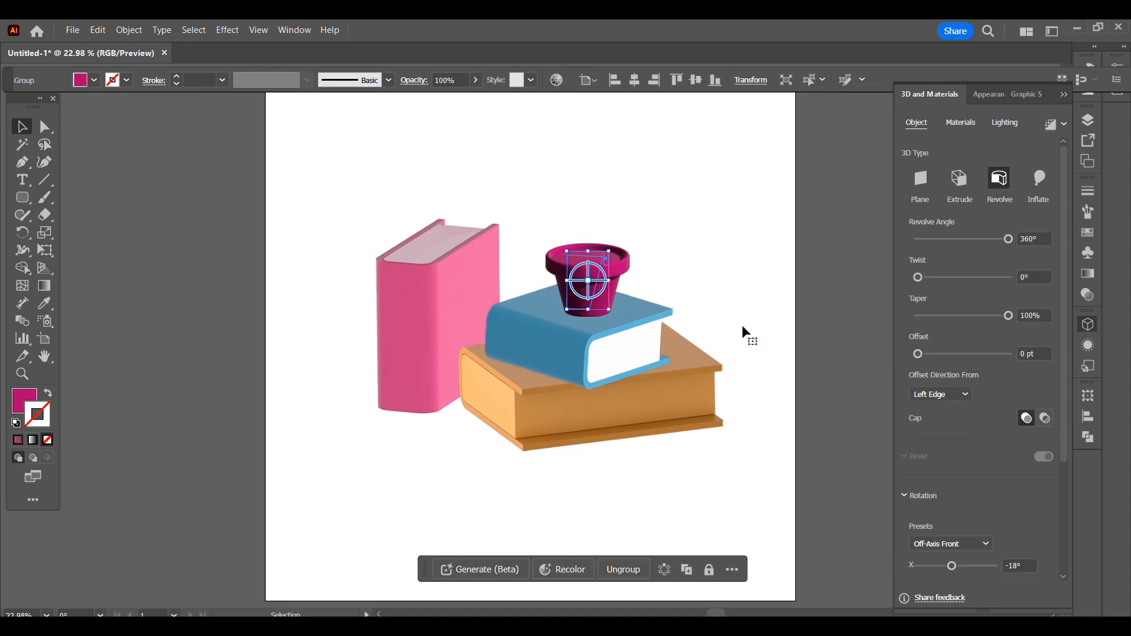
- Change the pot's fill color to bright yellow
{"action": "double_click", "coordinate": [22, 399]}
{"action": "left_click_drag", "start_coordinate": [985, 121], "coordinate": [986, 261]}
{"action": "left_click_drag", "start_coordinate": [919, 171], "coordinate": [954, 108]}
{"action": "left_click", "coordinate": [1100, 115]}
{"action": "left_click", "coordinate": [702, 215]}
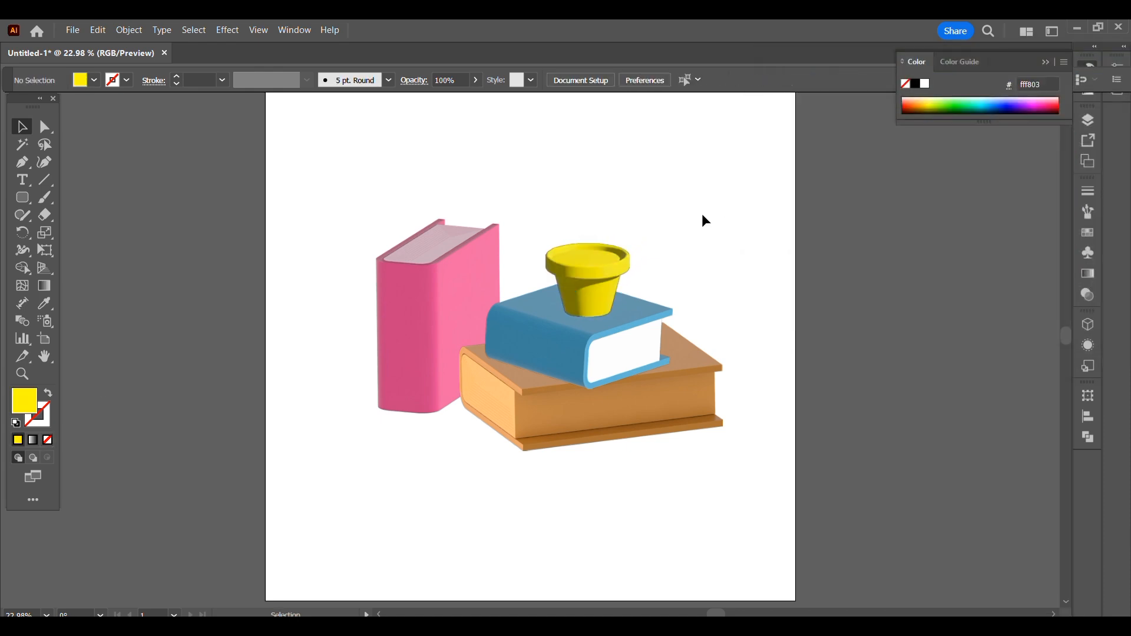
- Apply the brown Smoothed material to the pot and set its repeat to 268
{"action": "left_click", "coordinate": [593, 295]}
{"action": "left_click", "coordinate": [1088, 325]}
{"action": "left_click", "coordinate": [960, 122]}
{"action": "left_click_drag", "start_coordinate": [1061, 213], "coordinate": [1059, 307]}
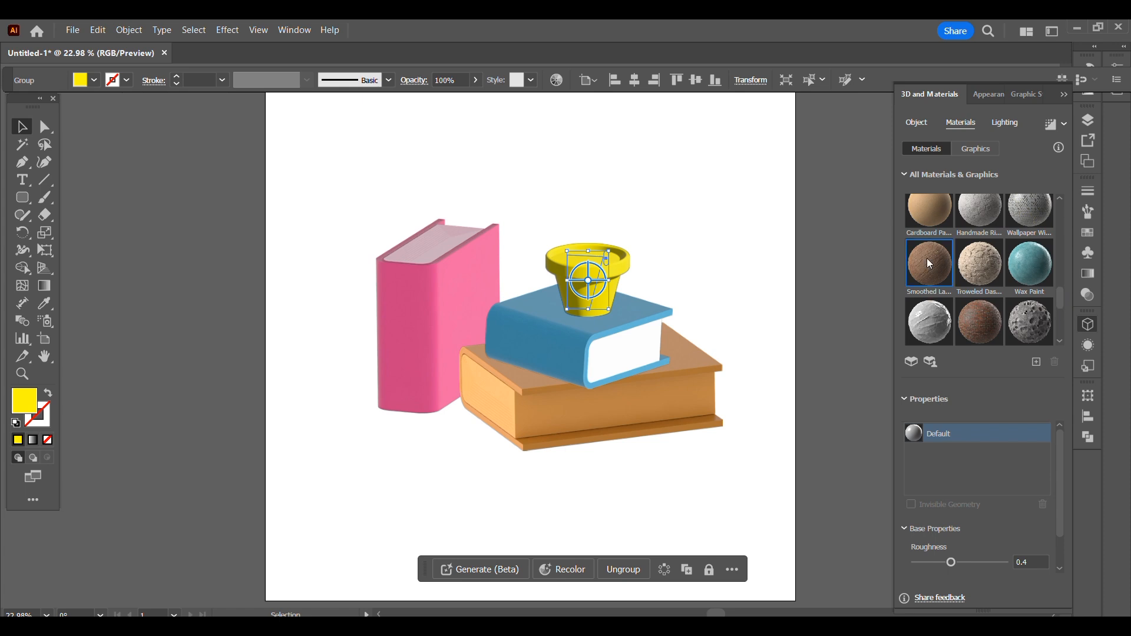
{"action": "mouse_move", "coordinate": [1058, 445]}
{"action": "left_mouse_down"}
{"action": "mouse_move", "coordinate": [1065, 485]}
{"action": "mouse_move", "coordinate": [1064, 460]}
{"action": "left_mouse_up"}
{"action": "left_click_drag", "start_coordinate": [921, 495], "coordinate": [949, 495]}
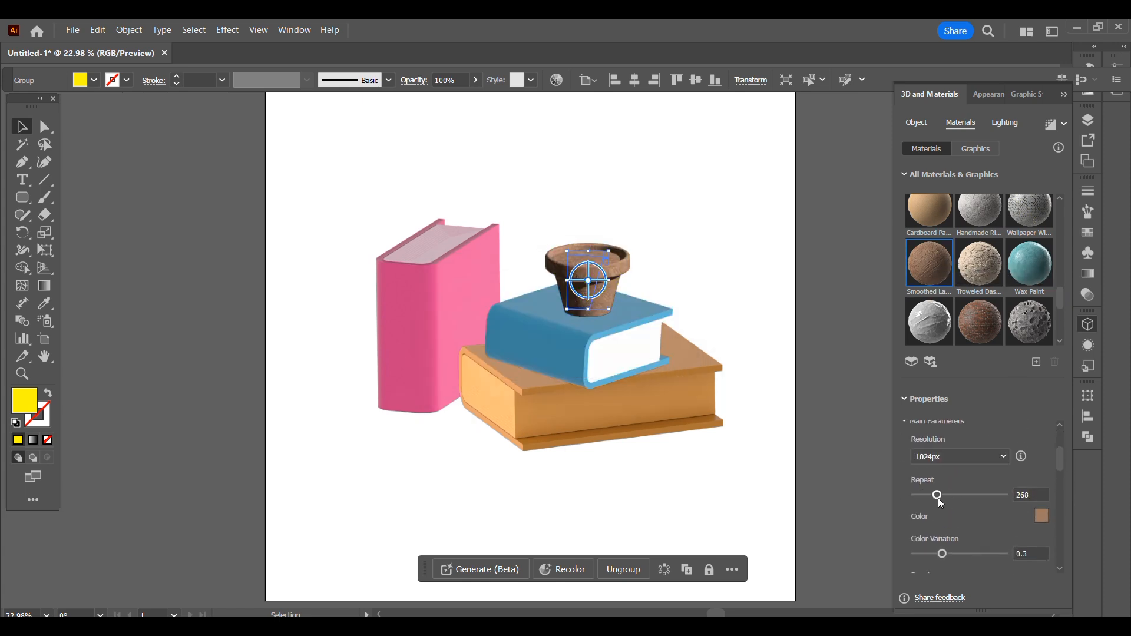
- Change the pot material's color to a saturated golden yellow and set its color variation to 0.71
{"action": "left_click", "coordinate": [1041, 516]}
{"action": "left_click", "coordinate": [830, 116]}
{"action": "left_click", "coordinate": [982, 268]}
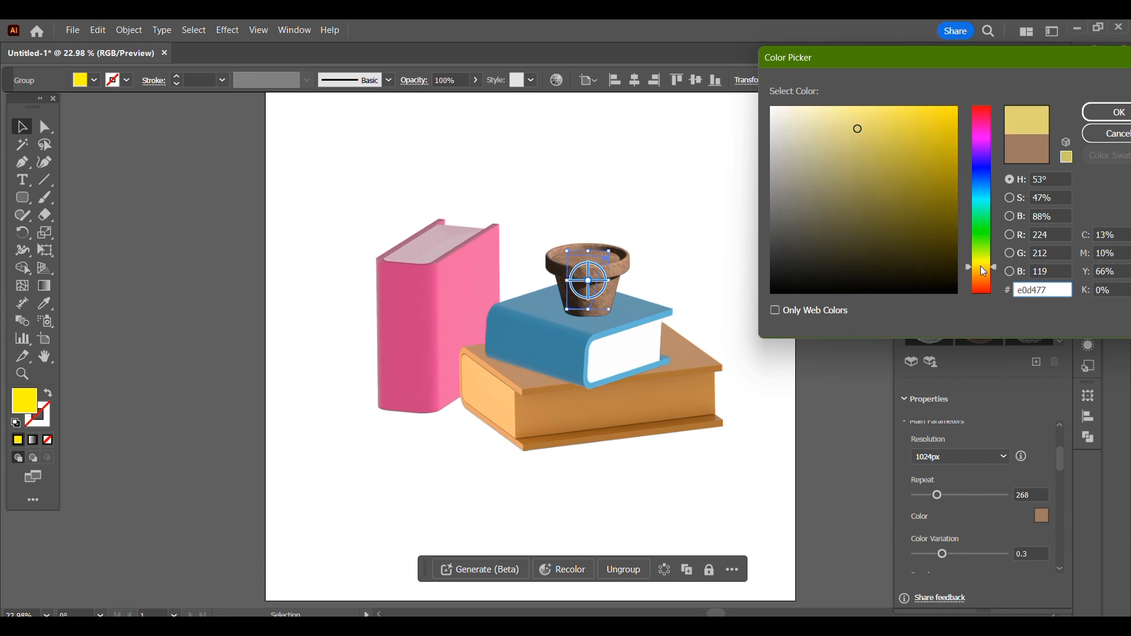
{"action": "left_click", "coordinate": [1118, 111]}
{"action": "left_click", "coordinate": [1041, 516]}
{"action": "left_click", "coordinate": [957, 114]}
{"action": "left_click", "coordinate": [1108, 113]}
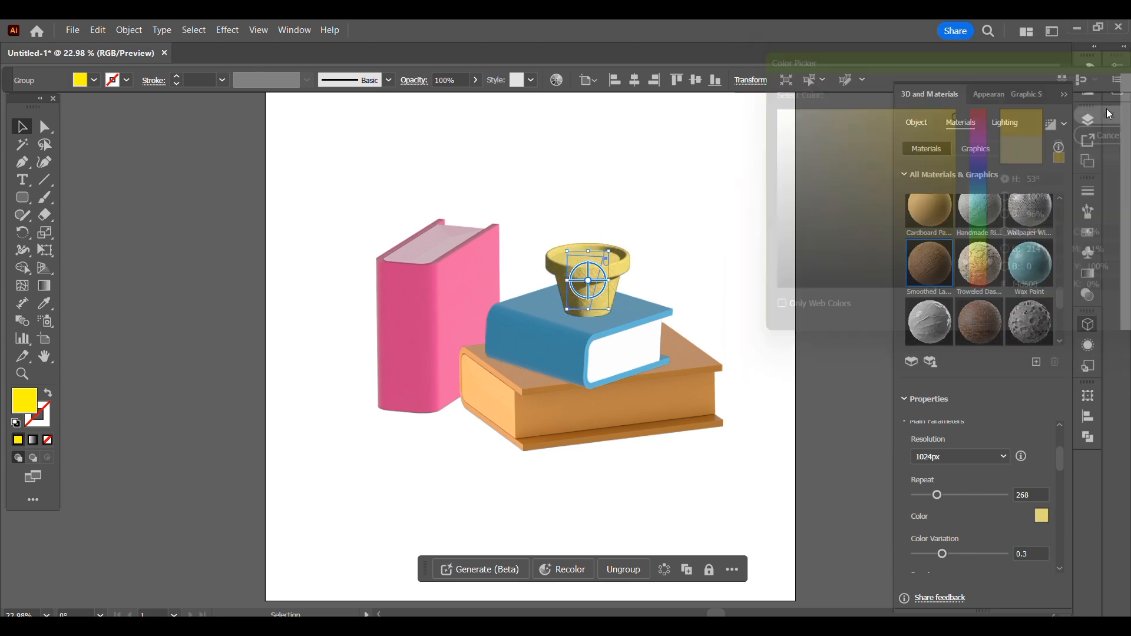
{"action": "scroll", "coordinate": [1064, 469], "scroll_direction": "down", "scroll_amount": 3}
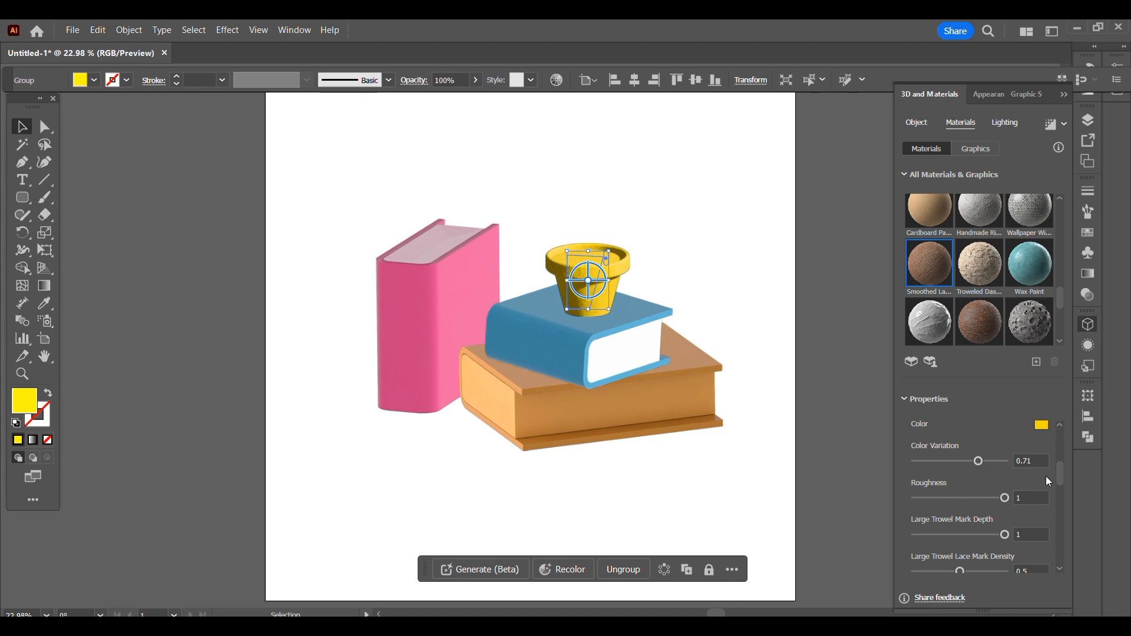
- Set the pot material's Large Trowel Lace Mark Density to 0.77 and its Trowel Lace Mark Direction to 0.61
{"action": "scroll", "coordinate": [1046, 481], "scroll_direction": "down", "scroll_amount": 2}
{"action": "left_click", "coordinate": [970, 519]}
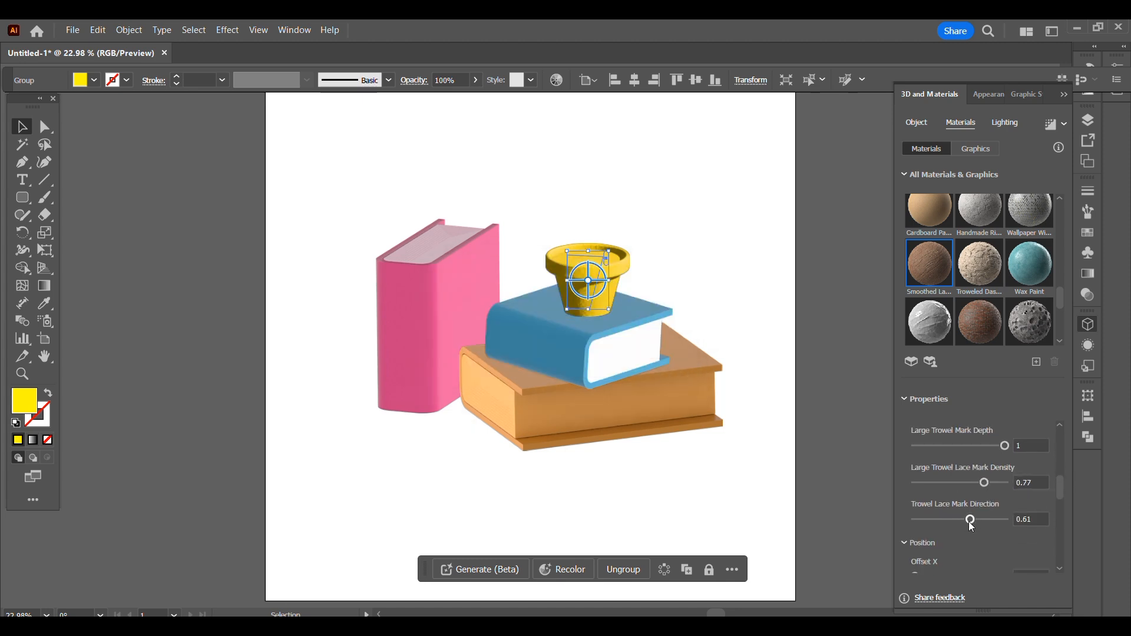
{"action": "left_click_drag", "start_coordinate": [1060, 485], "coordinate": [1062, 517]}
{"action": "mouse_move", "coordinate": [960, 508]}
{"action": "left_mouse_down"}
{"action": "mouse_move", "coordinate": [985, 508]}
{"action": "mouse_move", "coordinate": [958, 508]}
{"action": "left_mouse_up"}
{"action": "left_click_drag", "start_coordinate": [1061, 514], "coordinate": [1060, 430]}
- Reposition the light on the pot to a rotation of about 129.6° and a height of about 57.2°
{"action": "left_click", "coordinate": [1004, 122]}
{"action": "left_click_drag", "start_coordinate": [998, 257], "coordinate": [1001, 264]}
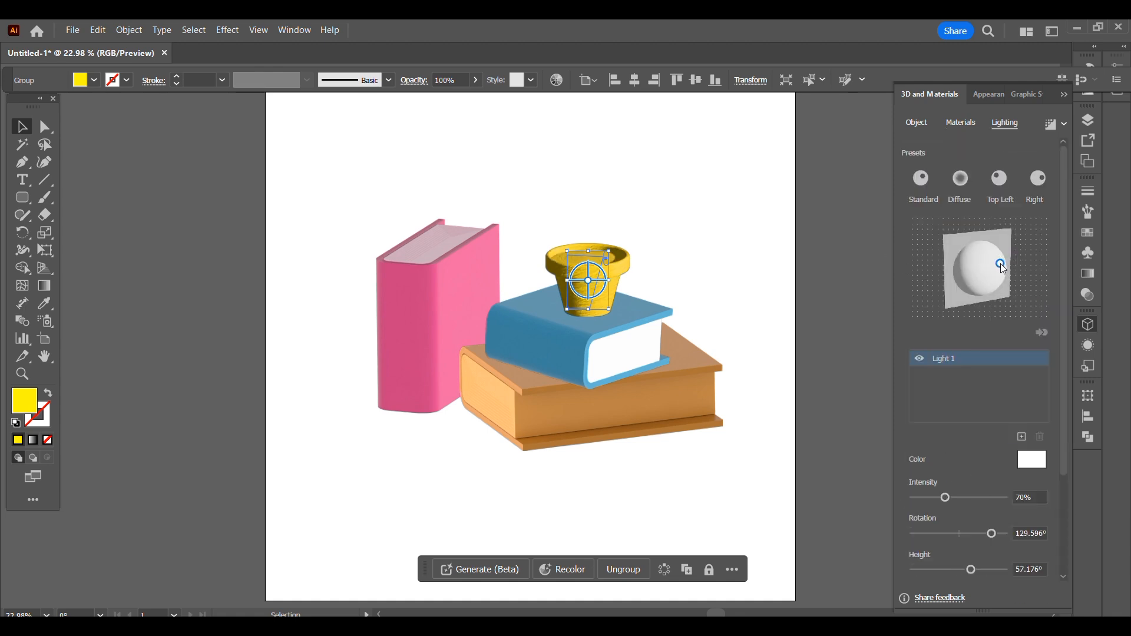
{"action": "left_click", "coordinate": [861, 214]}
- Try applying the Wax Paint material to the whole pink book group
{"action": "left_click", "coordinate": [450, 306]}
{"action": "left_click", "coordinate": [965, 122]}
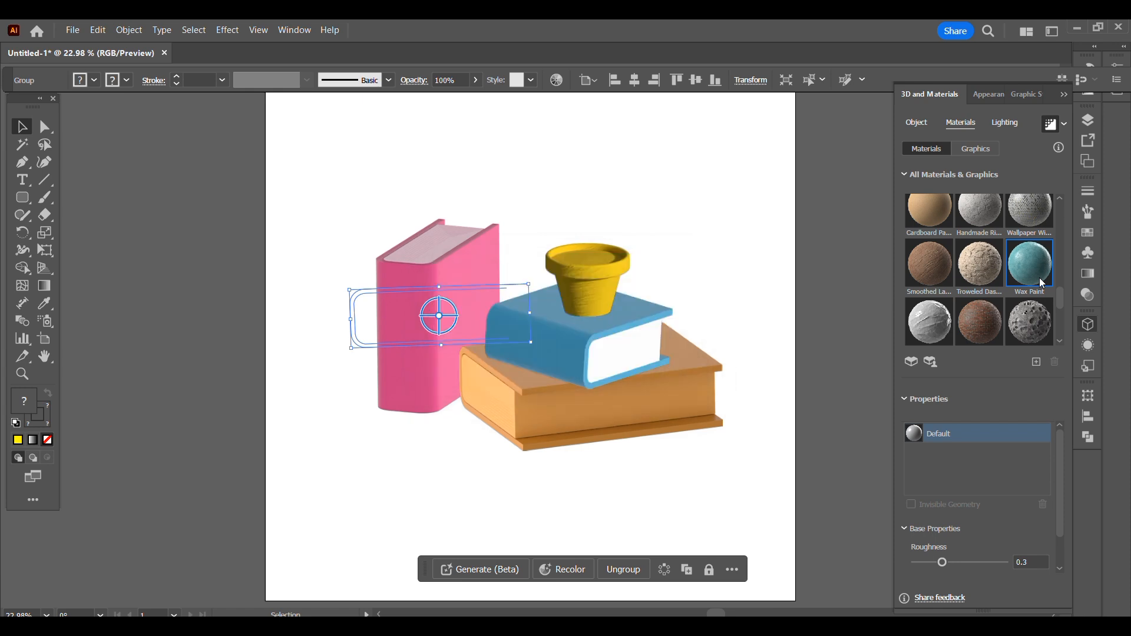
{"action": "scroll", "coordinate": [1065, 466], "scroll_direction": "down", "scroll_amount": 3}
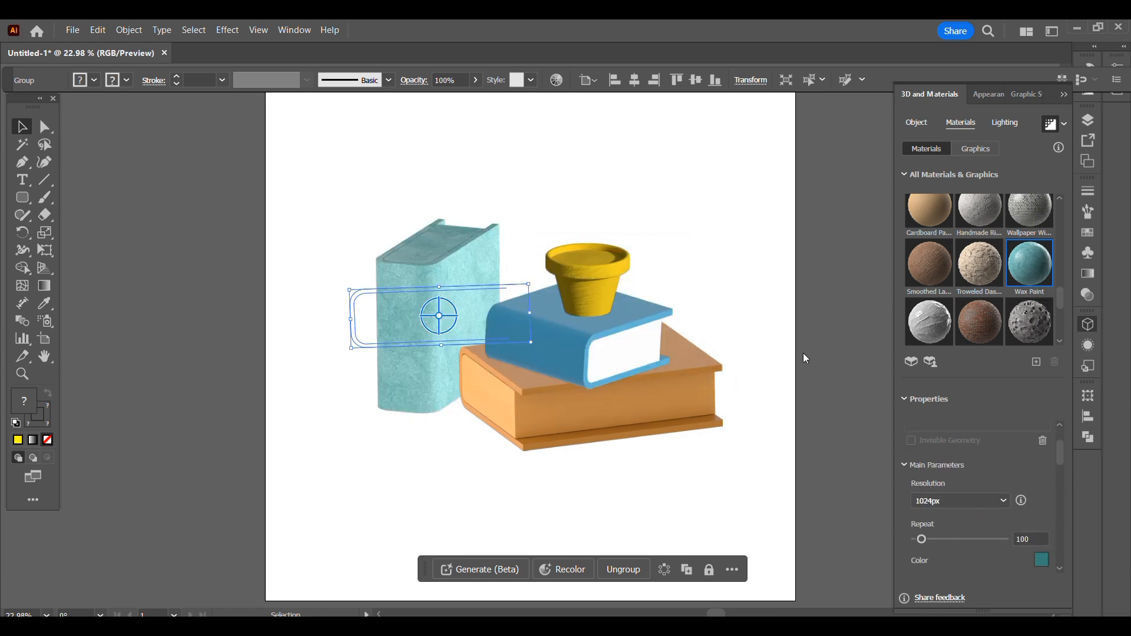
{"action": "key", "text": "ctrl+z"}
- Try applying the Wax Paint material to only the cover path inside the pink book's group
{"action": "left_click", "coordinate": [1087, 120]}
{"action": "left_click", "coordinate": [942, 150]}
{"action": "left_click", "coordinate": [958, 211]}
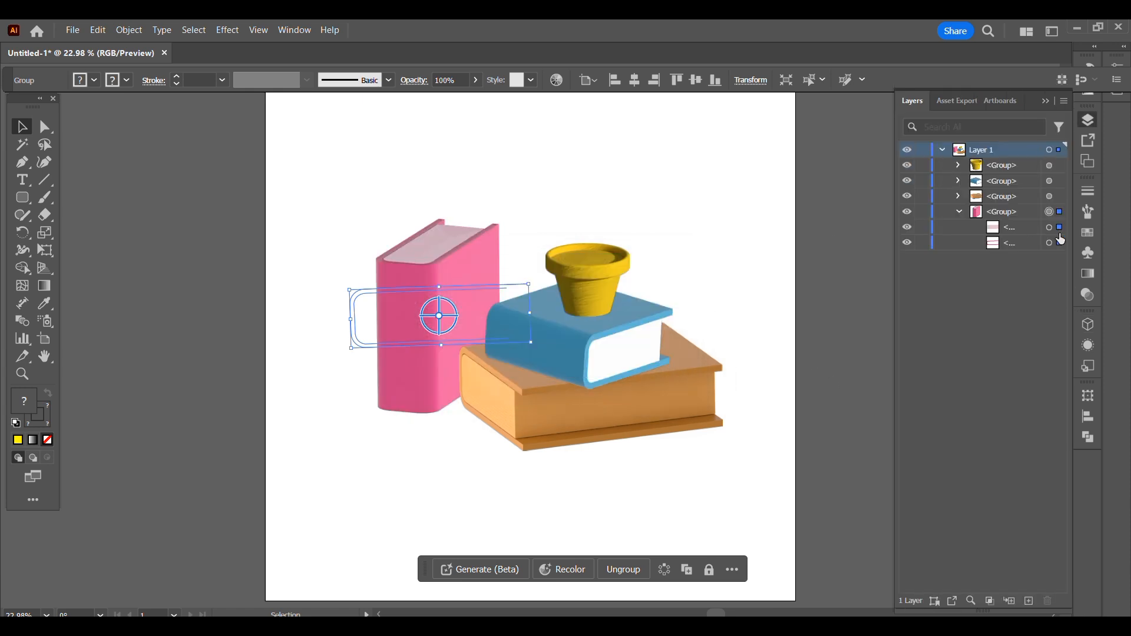
{"action": "left_click", "coordinate": [1060, 241]}
{"action": "left_click", "coordinate": [1088, 324]}
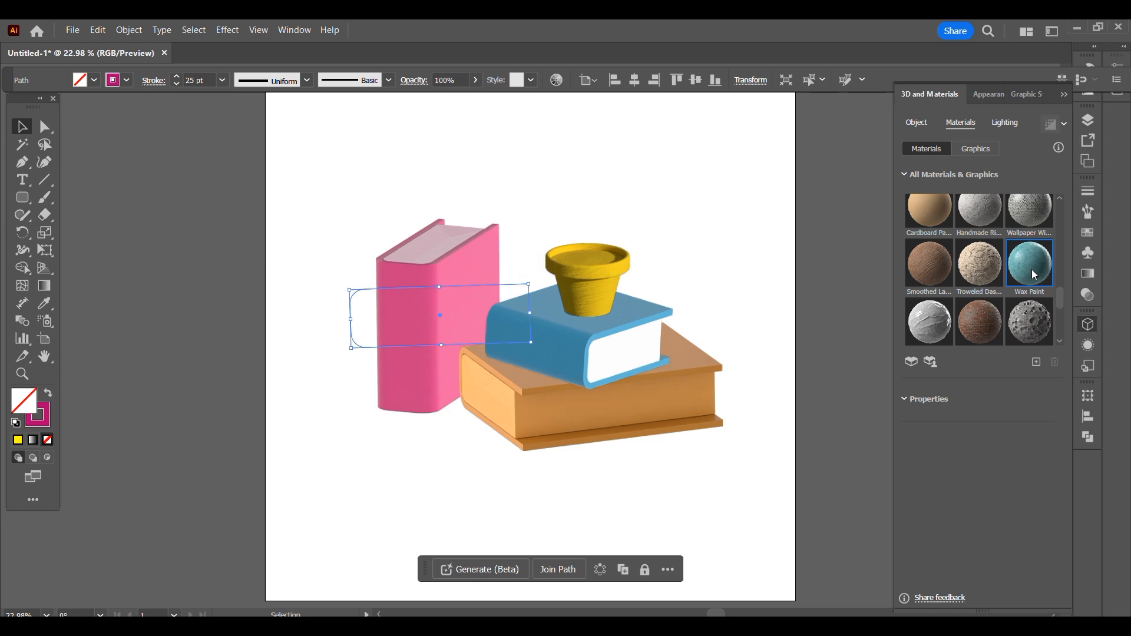
{"action": "left_click", "coordinate": [1031, 270]}
{"action": "left_click", "coordinate": [563, 47]}
{"action": "key", "text": "ctrl+z"}
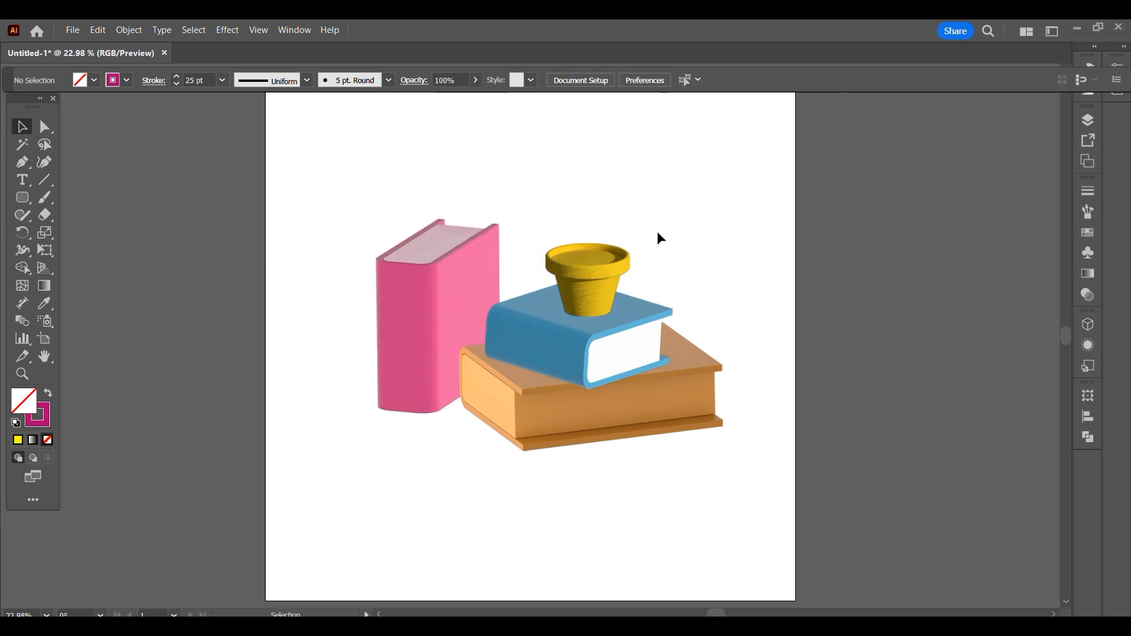
- Set up the Paintbrush with a dark brown fill and no stroke for the pot's soil
{"action": "scroll", "coordinate": [669, 276], "scroll_direction": "up", "scroll_amount": 3}
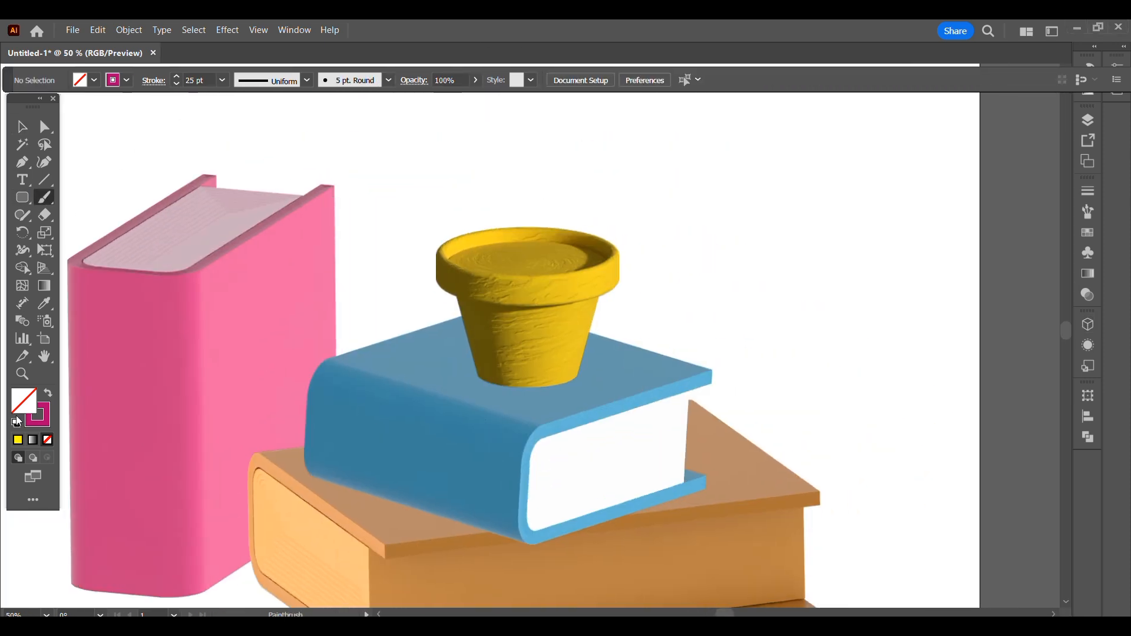
{"action": "left_click", "coordinate": [47, 393]}
{"action": "double_click", "coordinate": [24, 401]}
{"action": "left_click", "coordinate": [982, 274]}
{"action": "left_click", "coordinate": [949, 182]}
{"action": "left_click", "coordinate": [1116, 112]}
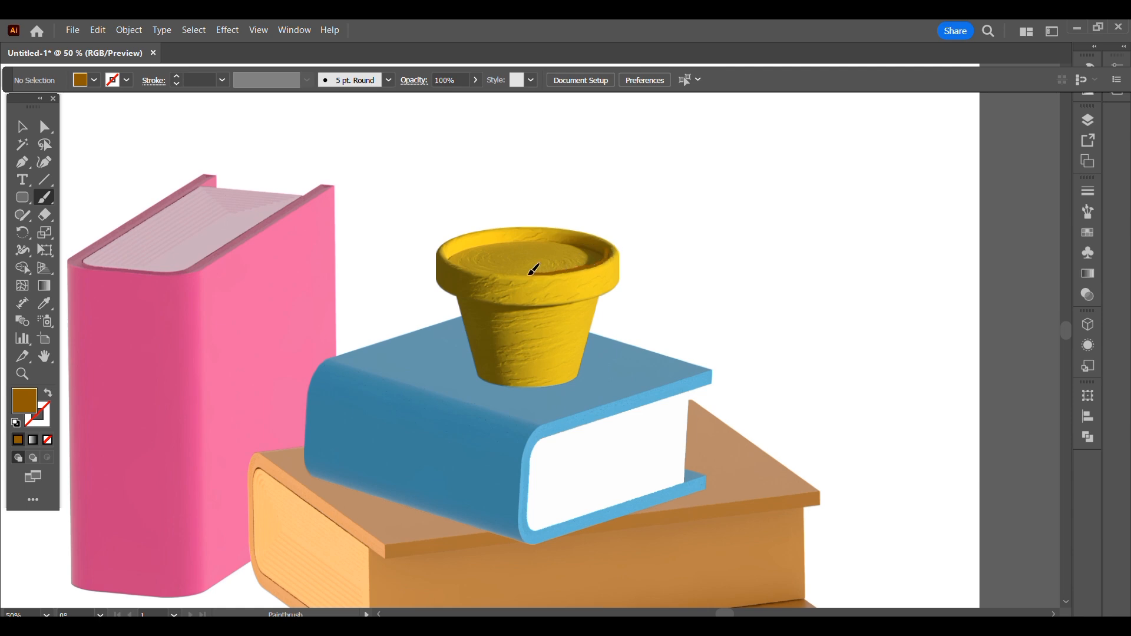
- Try painting a scalloped brown soil mound on the pot's rim, and delete it
{"action": "left_click_drag", "start_coordinate": [511, 232], "coordinate": [550, 260]}
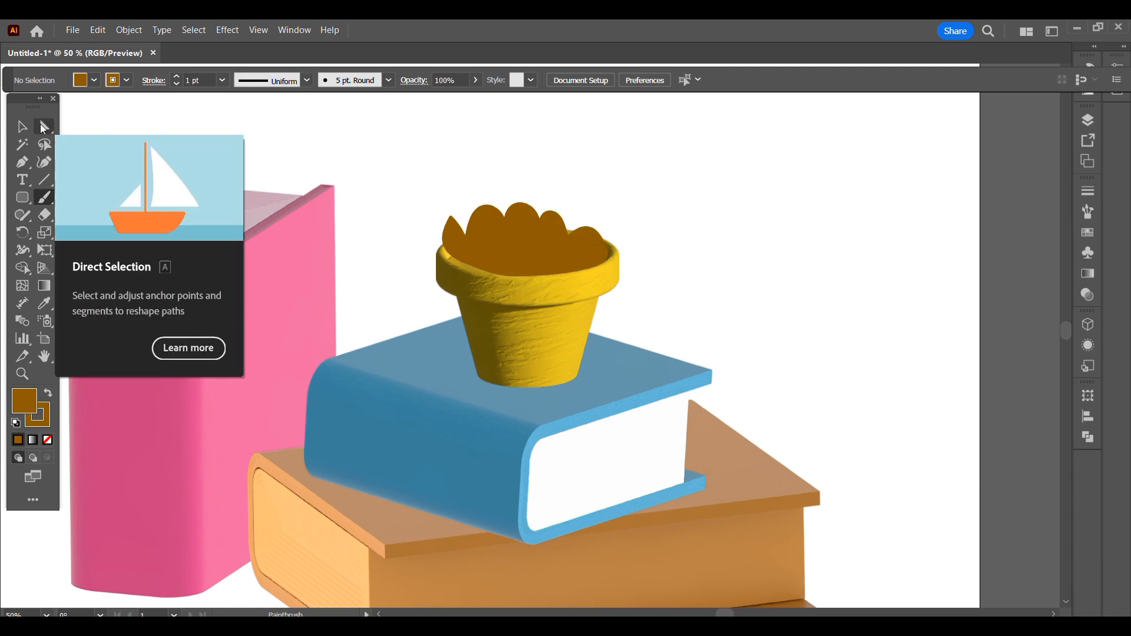
{"action": "left_click", "coordinate": [22, 126]}
{"action": "left_click", "coordinate": [543, 240]}
{"action": "key", "text": "Delete"}
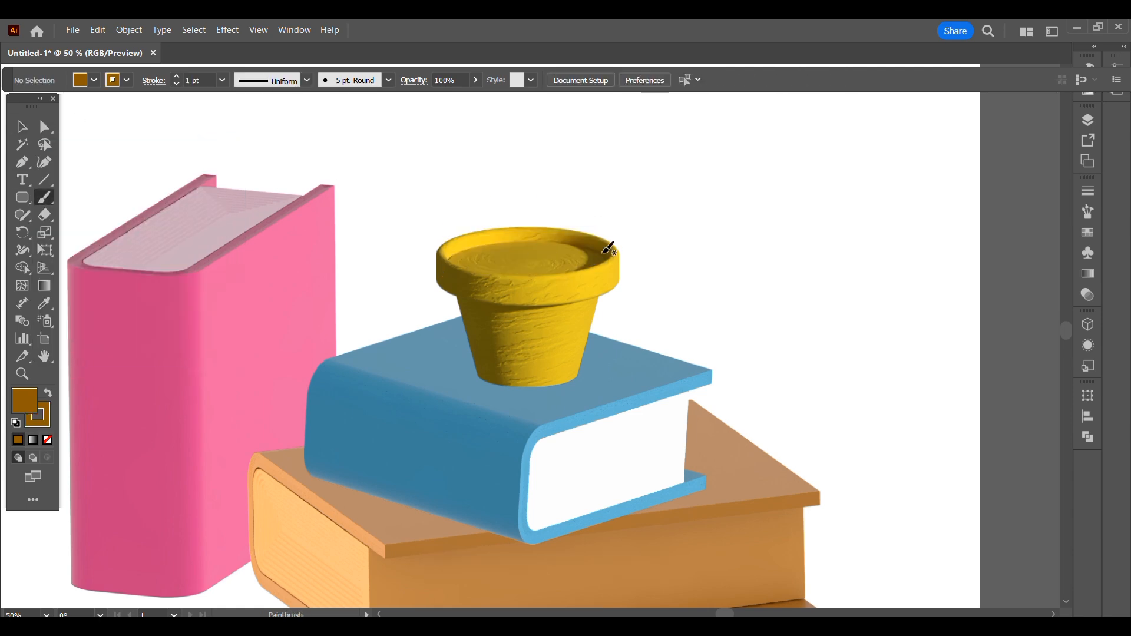
- Paint a brown soil mound with a wavy top over the pot's opening and apply the Inflate 3D effect
{"action": "mouse_move", "coordinate": [479, 216]}
{"action": "left_mouse_down"}
{"action": "mouse_move", "coordinate": [516, 212]}
{"action": "mouse_move", "coordinate": [608, 252]}
{"action": "left_mouse_up"}
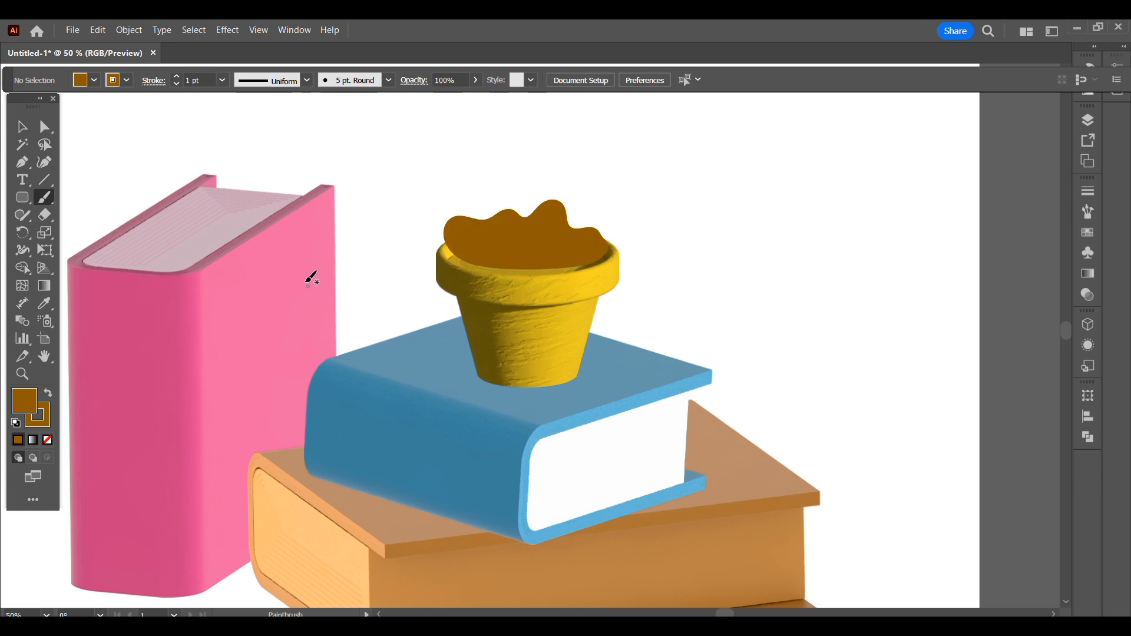
{"action": "left_click", "coordinate": [1088, 325]}
{"action": "left_click", "coordinate": [916, 122]}
{"action": "left_click", "coordinate": [1039, 178]}
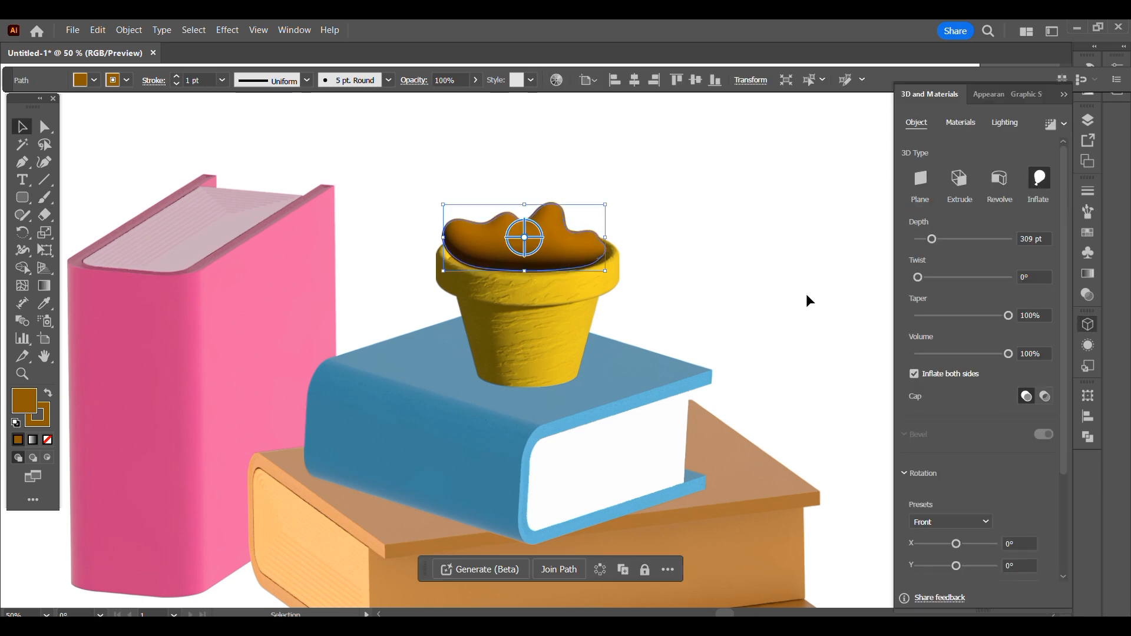
{"action": "left_click", "coordinate": [799, 232]}
- Set the Paintbrush fill to bright green (#65c10c) for the plant's leaves
{"action": "left_click", "coordinate": [44, 198]}
{"action": "double_click", "coordinate": [27, 406]}
{"action": "left_click", "coordinate": [985, 248]}
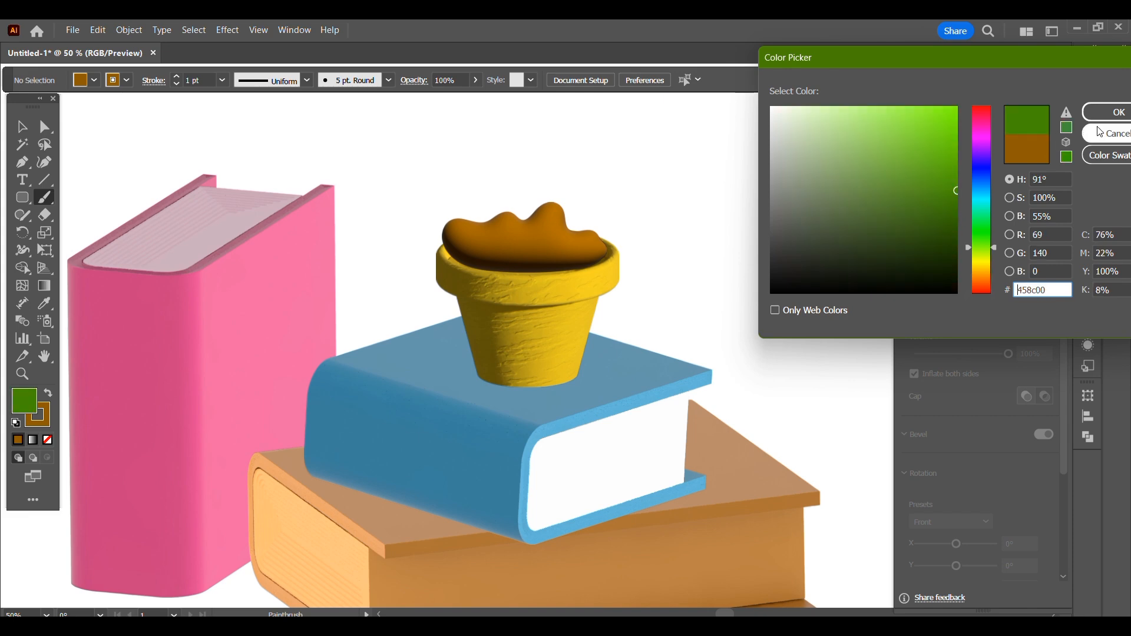
{"action": "left_click", "coordinate": [941, 185]}
{"action": "left_click_drag", "start_coordinate": [941, 185], "coordinate": [945, 154]}
{"action": "left_click", "coordinate": [1108, 112]}
- Paint an inflated green leaf leaning right above the soil and remove its brown stroke
{"action": "scroll", "coordinate": [537, 285], "scroll_direction": "up", "scroll_amount": 2}
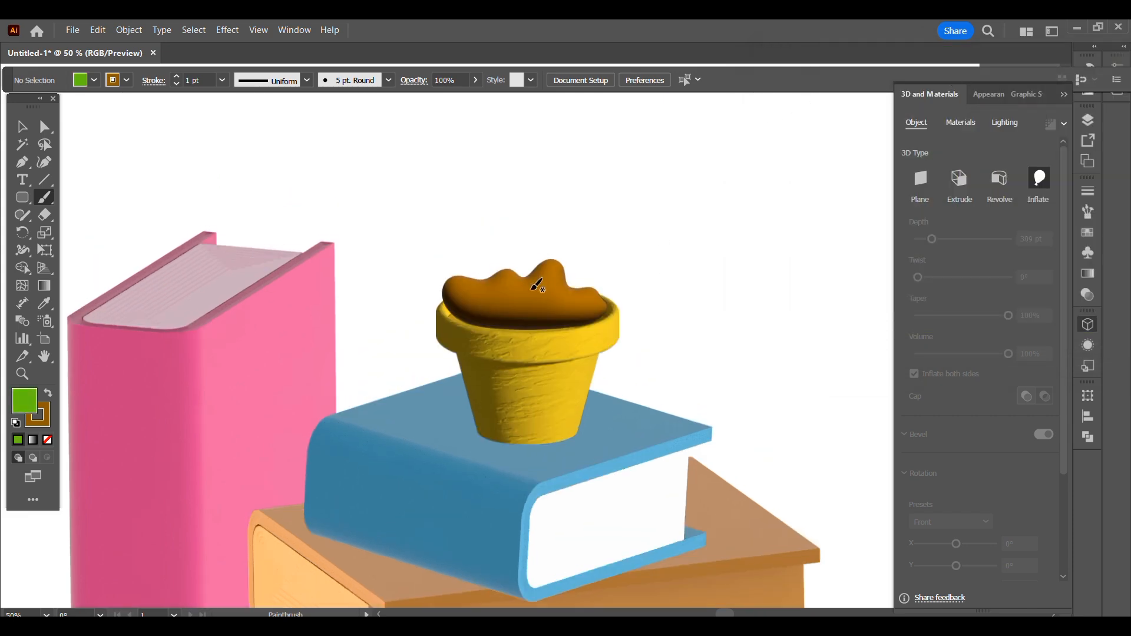
{"action": "key", "text": "ctrl+z"}
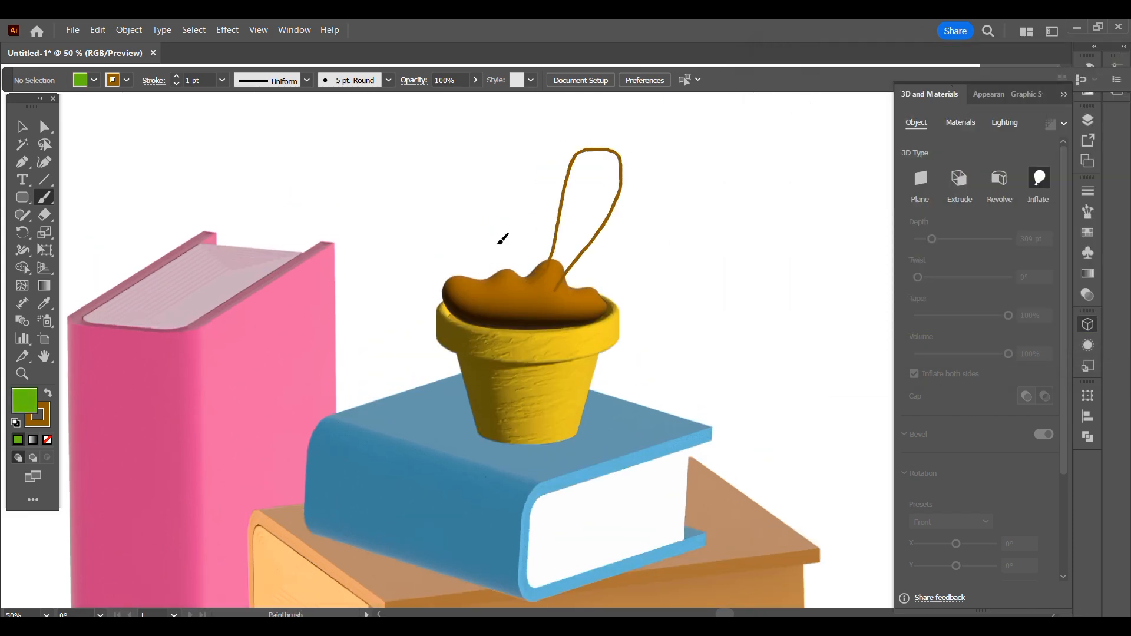
{"action": "left_click", "coordinate": [46, 422]}
{"action": "left_click", "coordinate": [48, 439]}
{"action": "left_click", "coordinate": [21, 128]}
{"action": "left_click", "coordinate": [580, 222]}
{"action": "left_click", "coordinate": [44, 421]}
{"action": "left_click", "coordinate": [47, 439]}
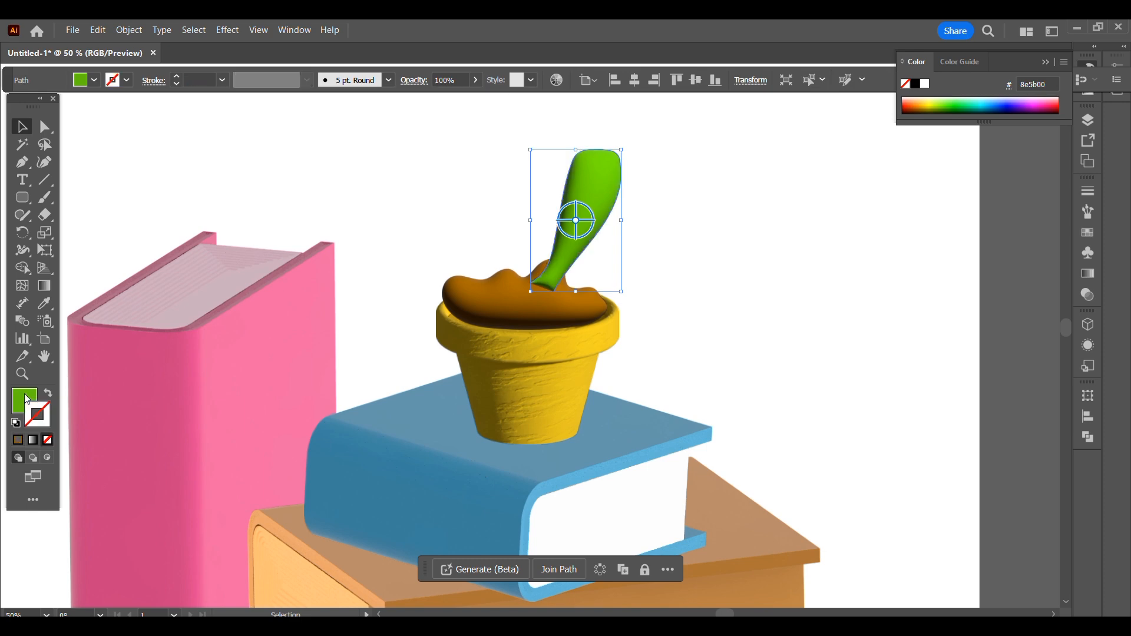
- Paint three more green leaves around the first: a tall central one and an outer one on each side
{"action": "left_click", "coordinate": [24, 400]}
{"action": "left_click", "coordinate": [44, 198]}
{"action": "left_click_drag", "start_coordinate": [554, 190], "coordinate": [501, 285]}
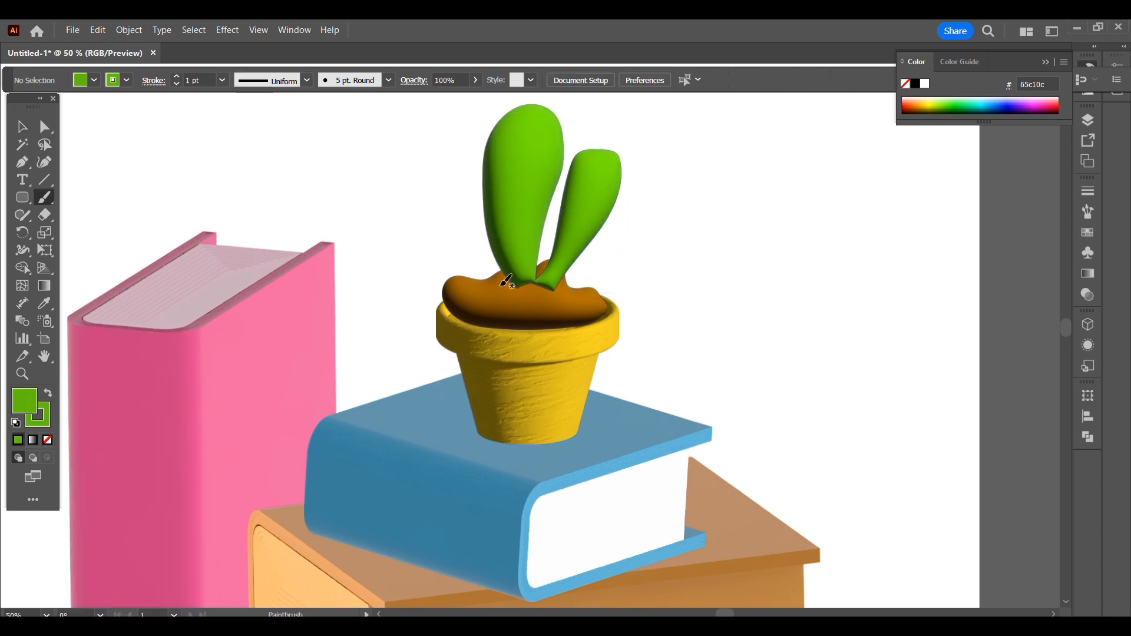
{"action": "mouse_move", "coordinate": [422, 207]}
{"action": "left_mouse_down"}
{"action": "mouse_move", "coordinate": [641, 192]}
{"action": "mouse_move", "coordinate": [552, 295]}
{"action": "left_mouse_up"}
{"action": "left_click", "coordinate": [21, 127]}
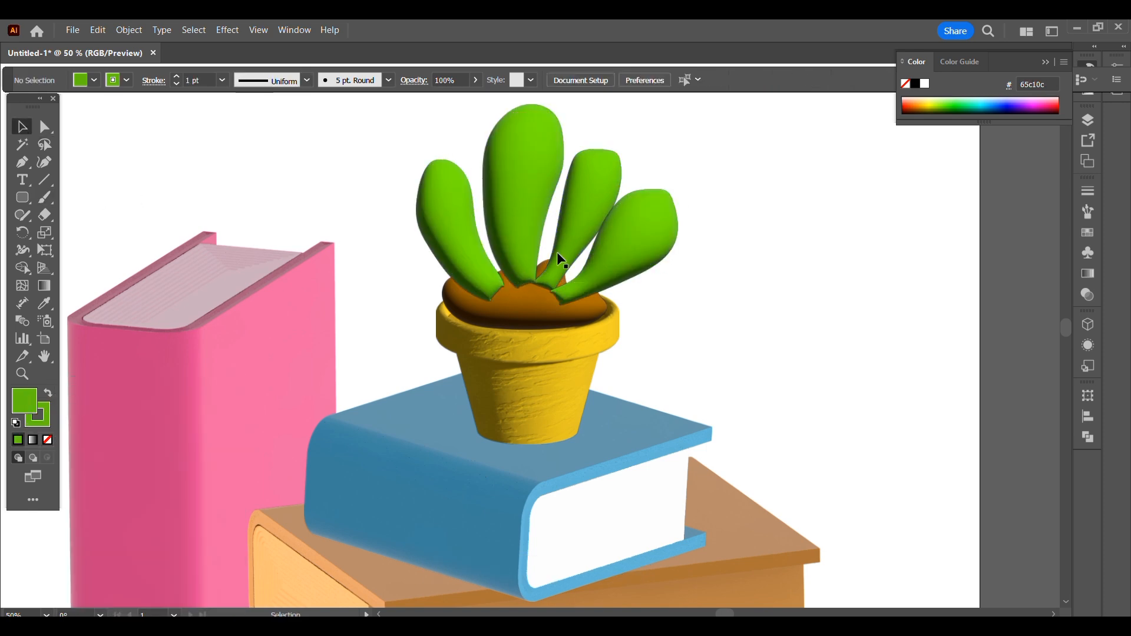
- Reshape the tip of the first leaf by moving its top anchor point slightly upward
{"action": "left_click", "coordinate": [563, 256]}
{"action": "left_click", "coordinate": [44, 126]}
{"action": "left_click", "coordinate": [596, 147]}
{"action": "left_click_drag", "start_coordinate": [595, 149], "coordinate": [594, 143]}
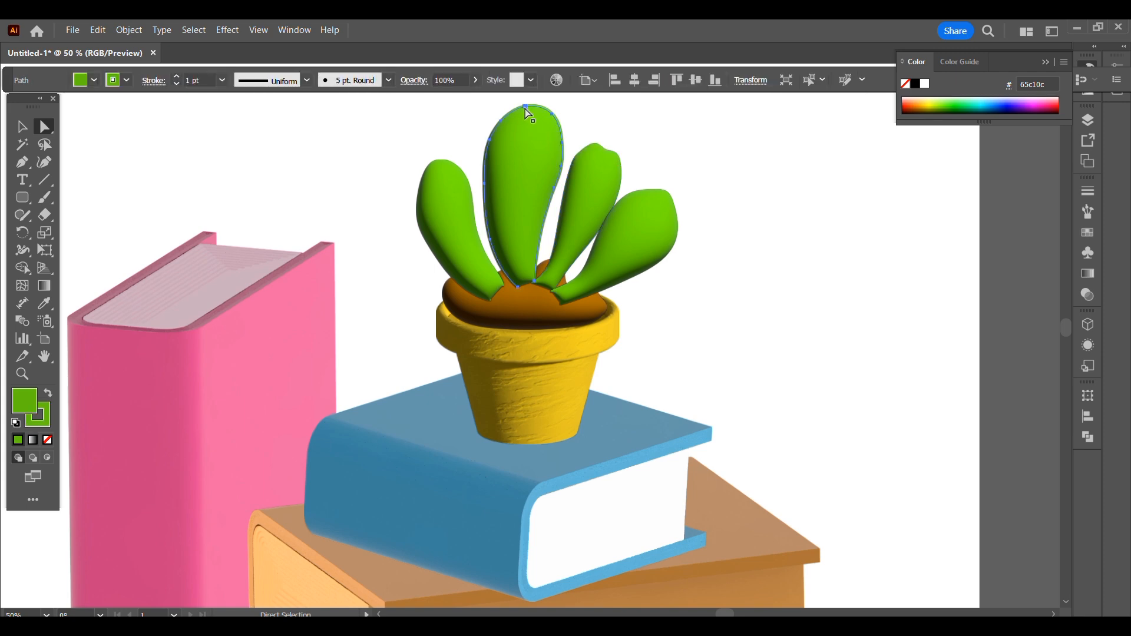
- Select all four leaves and send them to the back, behind the soil
{"action": "left_click", "coordinate": [419, 196]}
{"action": "left_click", "coordinate": [18, 132]}
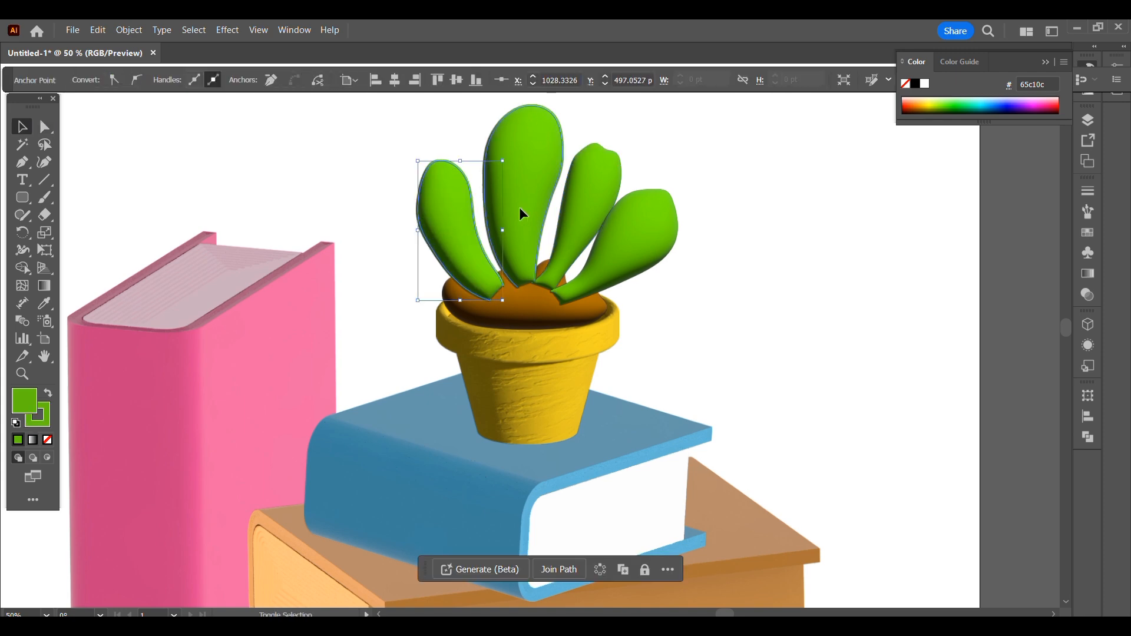
{"action": "left_click", "coordinate": [518, 207], "text": "shift"}
{"action": "left_click", "coordinate": [589, 206], "text": "shift"}
{"action": "left_click", "coordinate": [628, 234], "text": "shift"}
{"action": "right_click", "coordinate": [625, 233]}
{"action": "left_click", "coordinate": [810, 595]}
{"action": "left_click", "coordinate": [818, 396]}
- Move the tall leaf and its right neighbour leftward, and shift the outer right leaf slightly inward
{"action": "left_click_drag", "start_coordinate": [521, 200], "coordinate": [506, 202]}
{"action": "left_click_drag", "start_coordinate": [589, 212], "coordinate": [558, 218]}
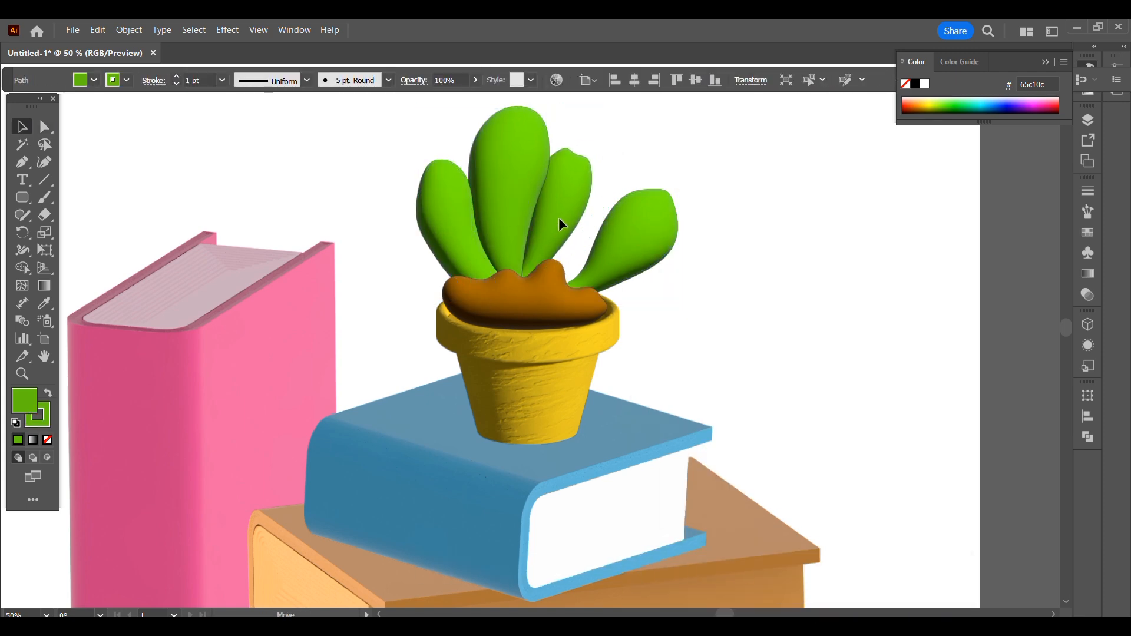
{"action": "mouse_move", "coordinate": [651, 241]}
{"action": "left_mouse_down"}
{"action": "mouse_move", "coordinate": [619, 231]}
{"action": "mouse_move", "coordinate": [638, 249]}
{"action": "left_mouse_up"}
- Duplicate the left leaf and reflect the copy across the vertical axis
{"action": "left_click", "coordinate": [458, 229], "text": "ctrl"}
{"action": "key", "text": "ctrl+c"}
{"action": "key", "text": "ctrl+v"}
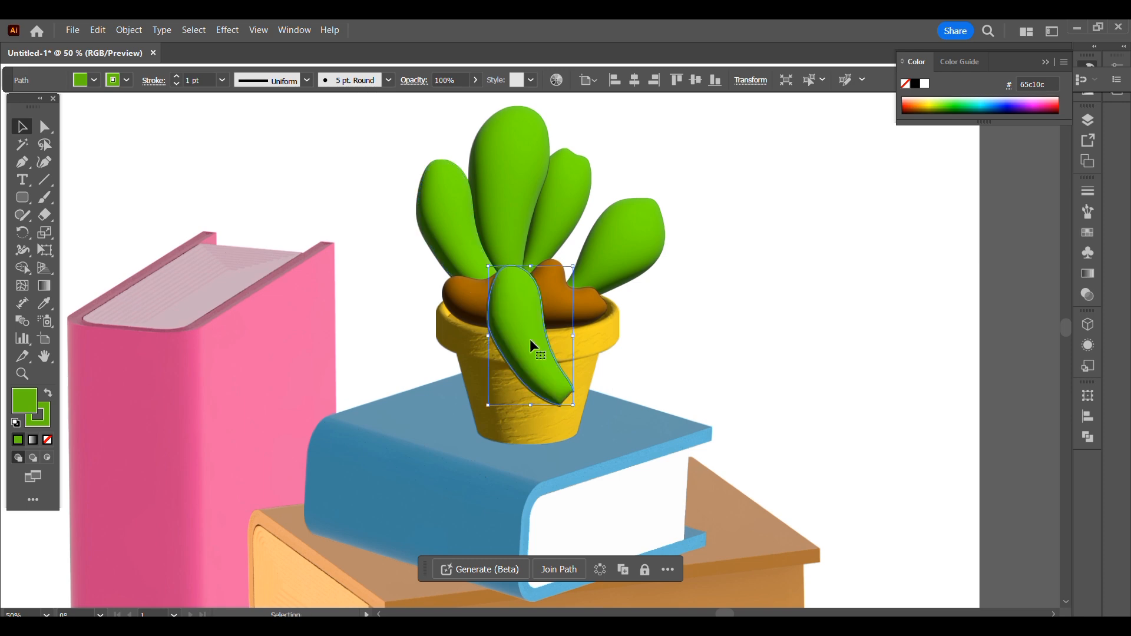
{"action": "right_click", "coordinate": [529, 338]}
{"action": "mouse_move", "coordinate": [635, 536]}
{"action": "left_click", "coordinate": [730, 458]}
{"action": "left_click", "coordinate": [759, 462]}
- Remove the reflected leaf's stroke and set its fill to a darker green, #559110
{"action": "double_click", "coordinate": [26, 408]}
{"action": "left_click", "coordinate": [928, 176]}
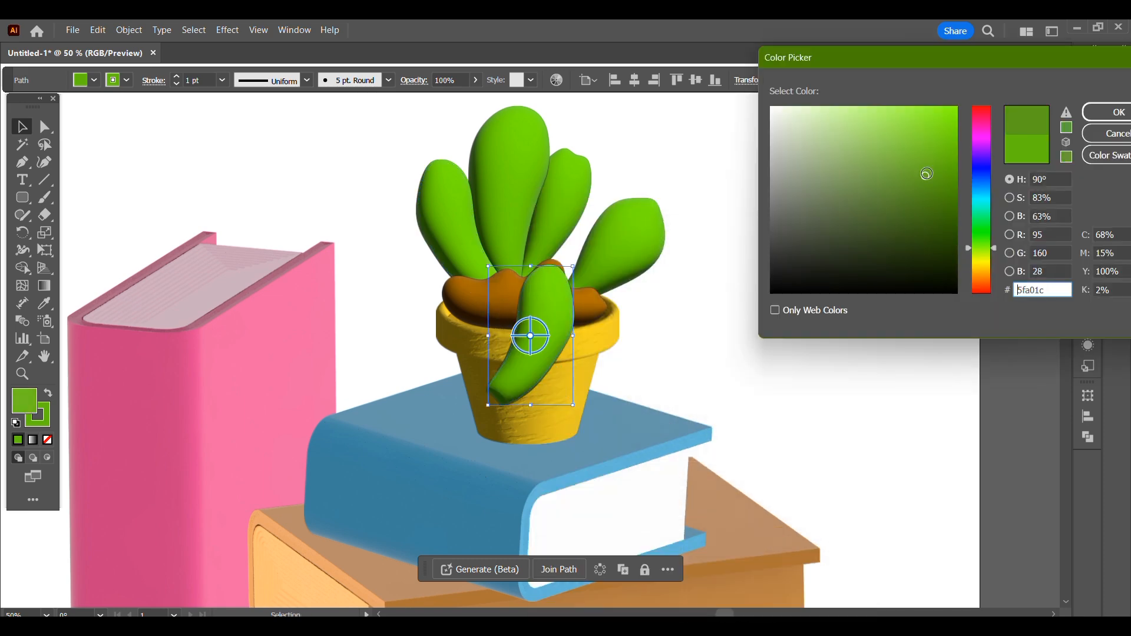
{"action": "left_click", "coordinate": [1119, 115]}
{"action": "left_click", "coordinate": [39, 423]}
{"action": "left_click", "coordinate": [47, 440]}
{"action": "left_click", "coordinate": [30, 403]}
{"action": "double_click", "coordinate": [30, 404]}
{"action": "left_click", "coordinate": [937, 184]}
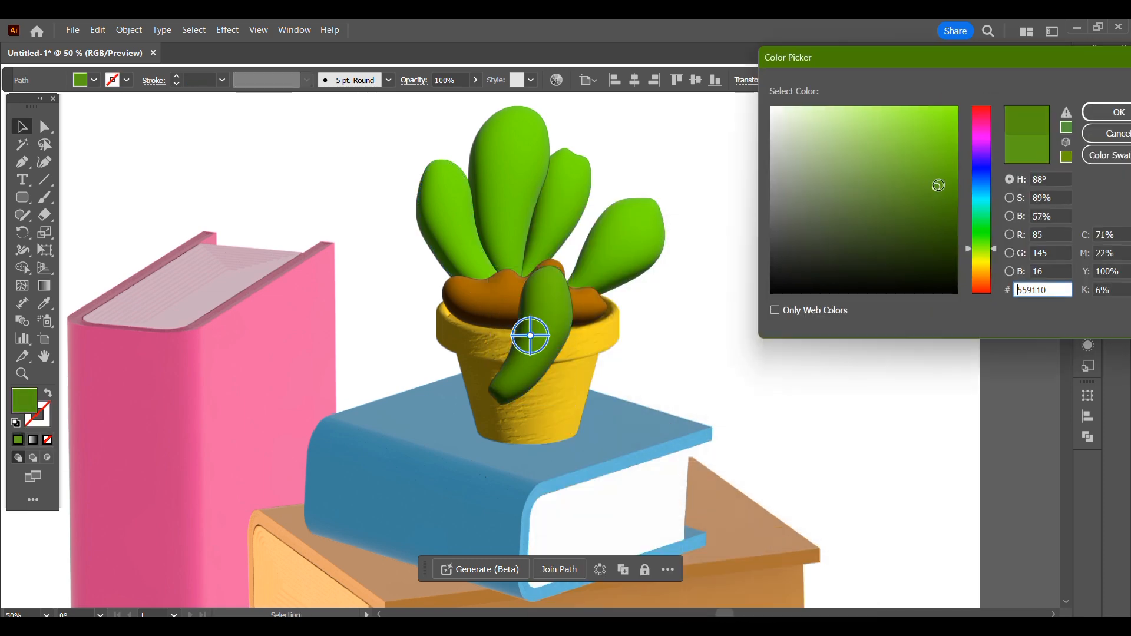
{"action": "left_click", "coordinate": [1118, 113]}
{"action": "left_click", "coordinate": [815, 248]}
- Place the dark green leaf between the two right leaves and send it to the back
{"action": "left_click_drag", "start_coordinate": [550, 349], "coordinate": [594, 239]}
{"action": "right_click", "coordinate": [589, 237]}
{"action": "mouse_move", "coordinate": [636, 550]}
{"action": "left_click", "coordinate": [819, 592]}
- Rearrange the leaves into a tighter cluster and match the left leaf's color to the dark green back leaf
{"action": "left_click_drag", "start_coordinate": [597, 184], "coordinate": [655, 167]}
{"action": "left_click_drag", "start_coordinate": [627, 189], "coordinate": [535, 179]}
{"action": "left_click_drag", "start_coordinate": [452, 213], "coordinate": [476, 210]}
{"action": "left_click", "coordinate": [44, 304]}
{"action": "left_click", "coordinate": [617, 183]}
{"action": "left_click", "coordinate": [22, 126]}
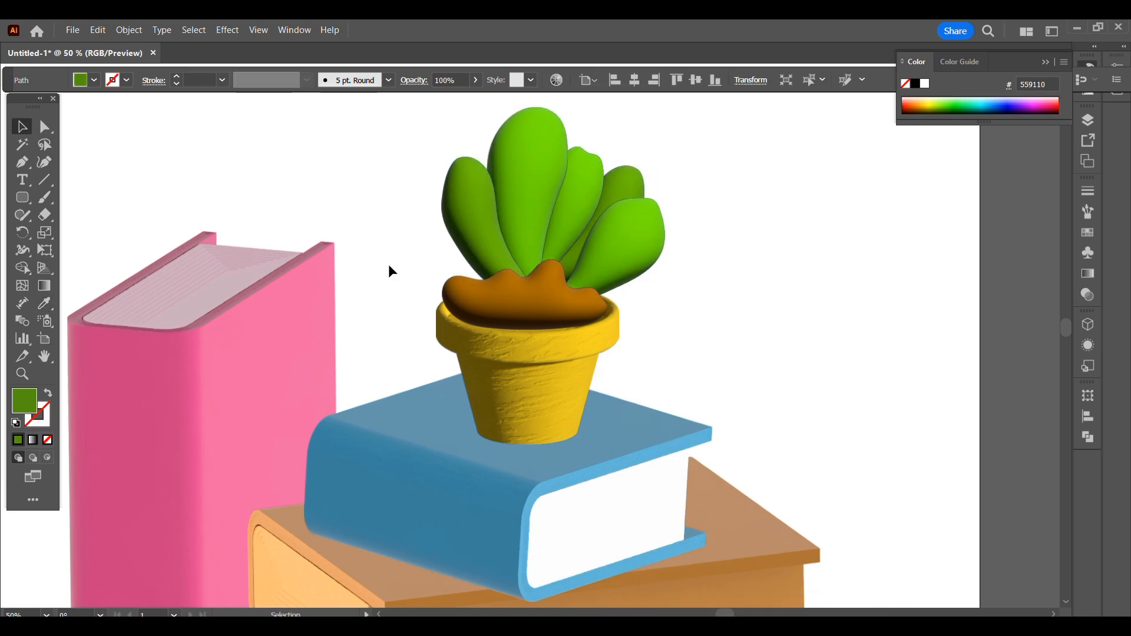
{"action": "left_click", "coordinate": [387, 264]}
- Duplicate the outer right leaf and reflect the copy across the vertical axis
{"action": "left_click", "coordinate": [638, 260]}
{"action": "key", "text": "ctrl+c"}
{"action": "key", "text": "ctrl+v"}
{"action": "right_click", "coordinate": [536, 327]}
{"action": "mouse_move", "coordinate": [613, 535]}
{"action": "left_click", "coordinate": [740, 462]}
{"action": "left_click", "coordinate": [771, 452]}
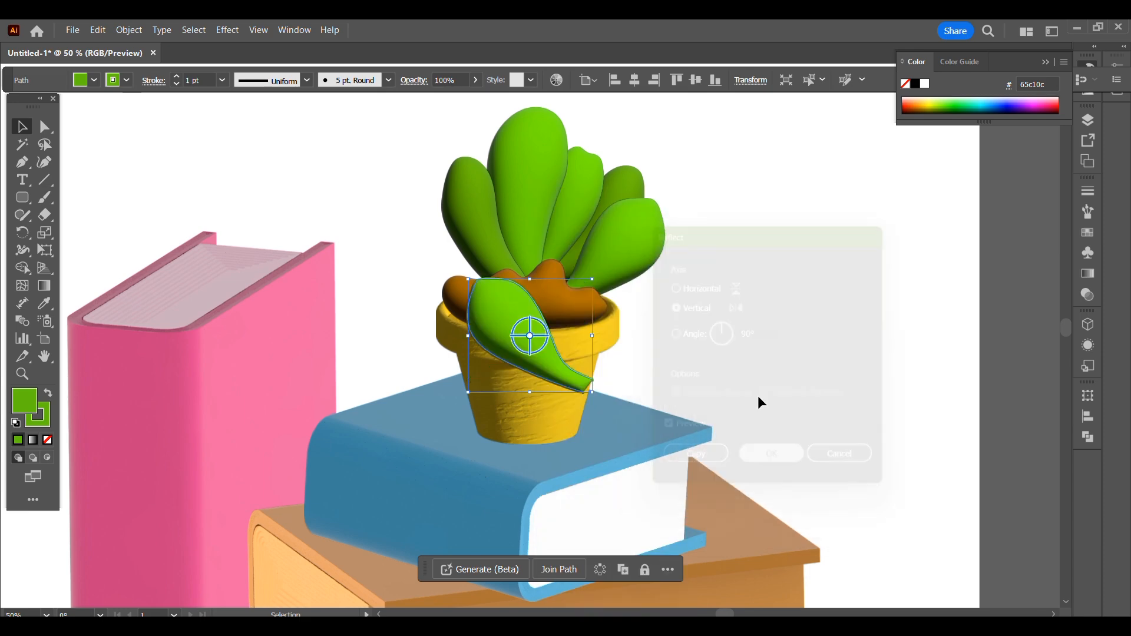
- Place the reflected leaf on the plant's left side and bring the soil mound to the front
{"action": "left_click_drag", "start_coordinate": [546, 351], "coordinate": [462, 264]}
{"action": "left_click", "coordinate": [542, 307]}
{"action": "right_click", "coordinate": [543, 306]}
{"action": "left_click", "coordinate": [748, 551]}
{"action": "left_click", "coordinate": [760, 371]}
- Nudge the new outer left leaf into place and send it to the back
{"action": "left_click_drag", "start_coordinate": [416, 235], "coordinate": [427, 242]}
{"action": "right_click", "coordinate": [427, 242]}
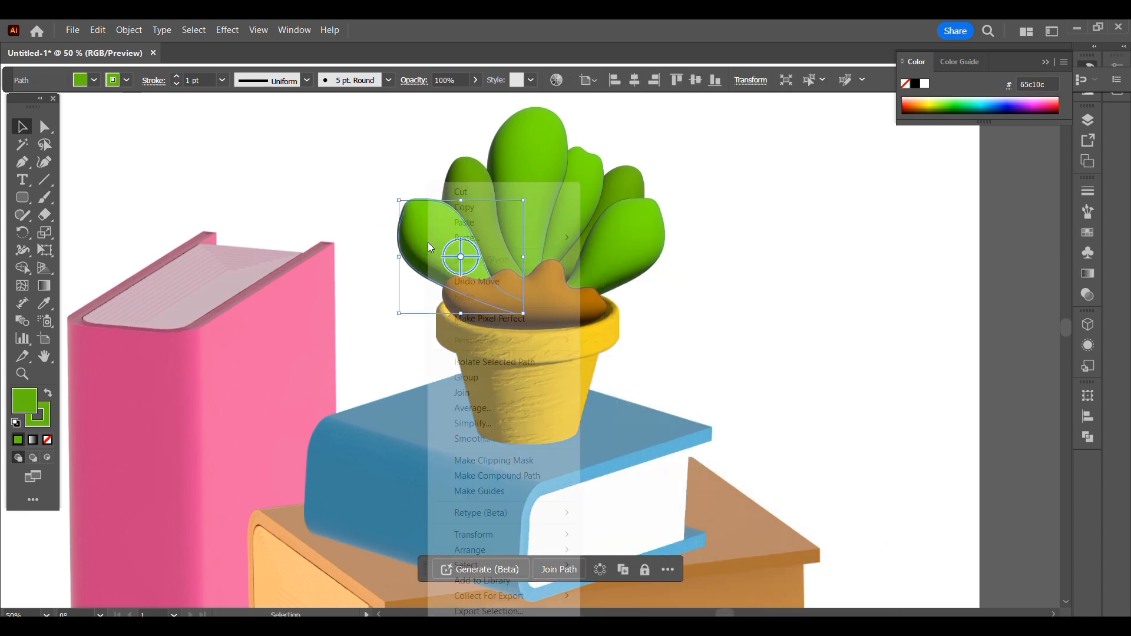
{"action": "mouse_move", "coordinate": [497, 551]}
{"action": "left_click", "coordinate": [676, 598]}
{"action": "left_click", "coordinate": [764, 371]}
- Create a small green three-sided polygon beside the plant
{"action": "scroll", "coordinate": [764, 371], "scroll_direction": "up", "scroll_amount": 2}
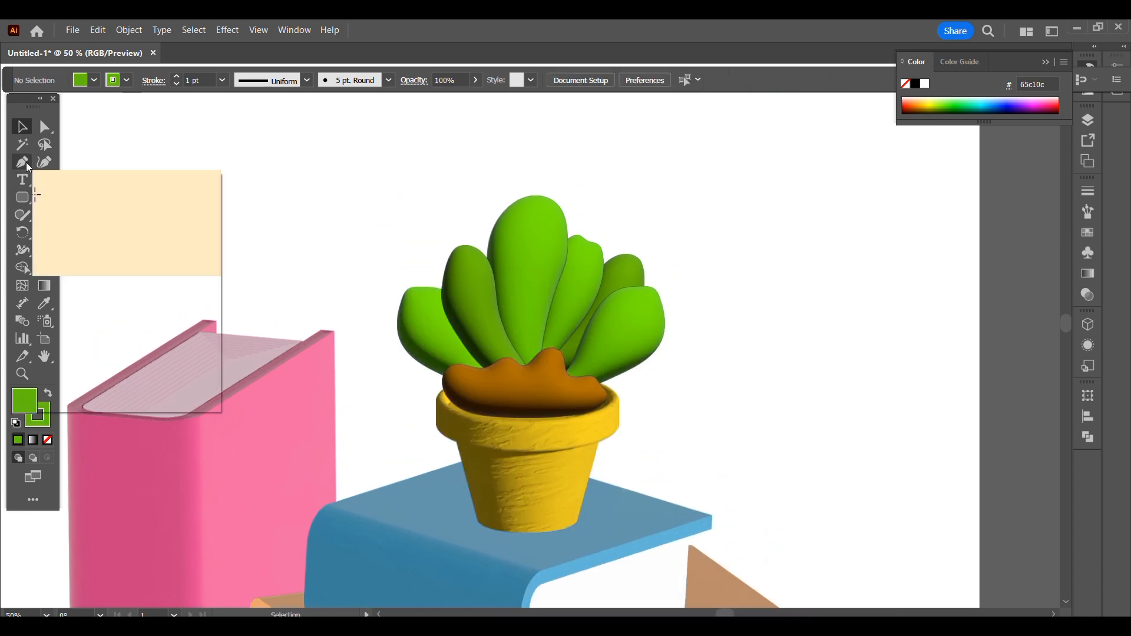
{"action": "left_click_drag", "start_coordinate": [23, 199], "coordinate": [83, 251]}
{"action": "left_click", "coordinate": [752, 313]}
{"action": "key", "text": "Tab"}
{"action": "type", "text": "3"}
{"action": "key", "text": "Return"}
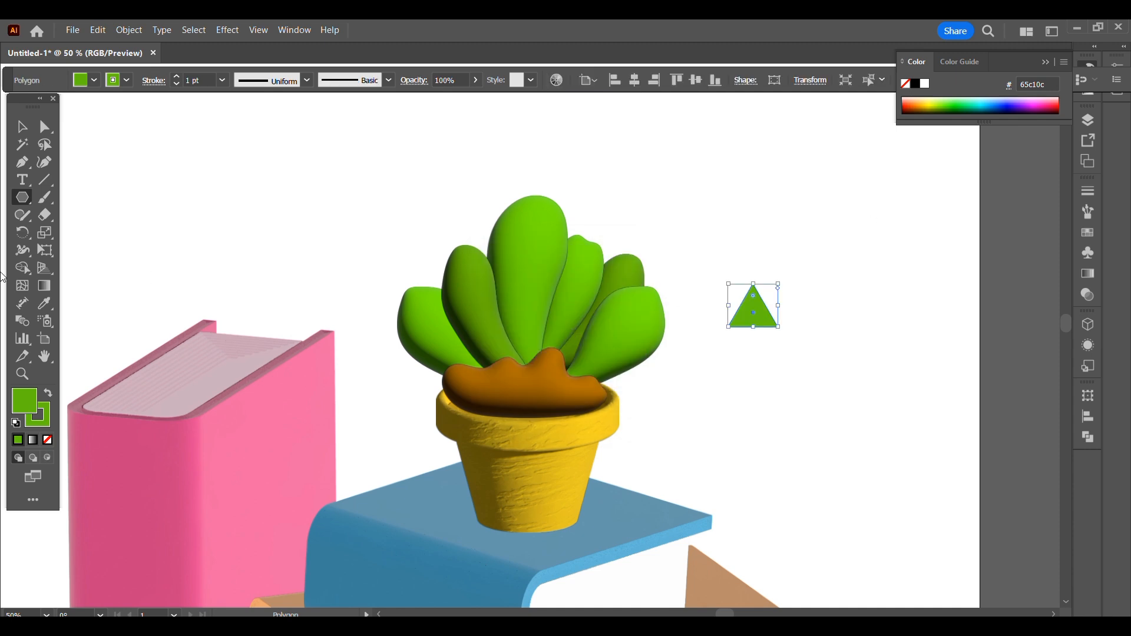
- Try to remove a bottom corner anchor point from the triangle
{"action": "key", "text": "a"}
{"action": "left_click", "coordinate": [728, 328]}
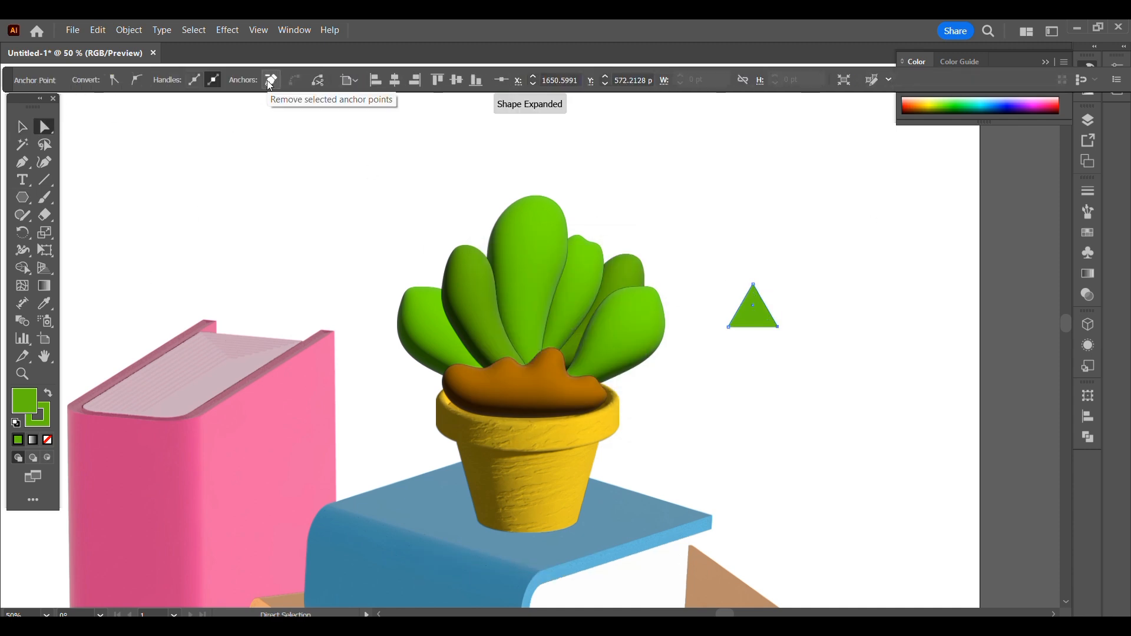
{"action": "left_click", "coordinate": [271, 82]}
- Draw a vertical line through the triangle's center and divide the triangle along it with Pathfinder
{"action": "left_click", "coordinate": [43, 178]}
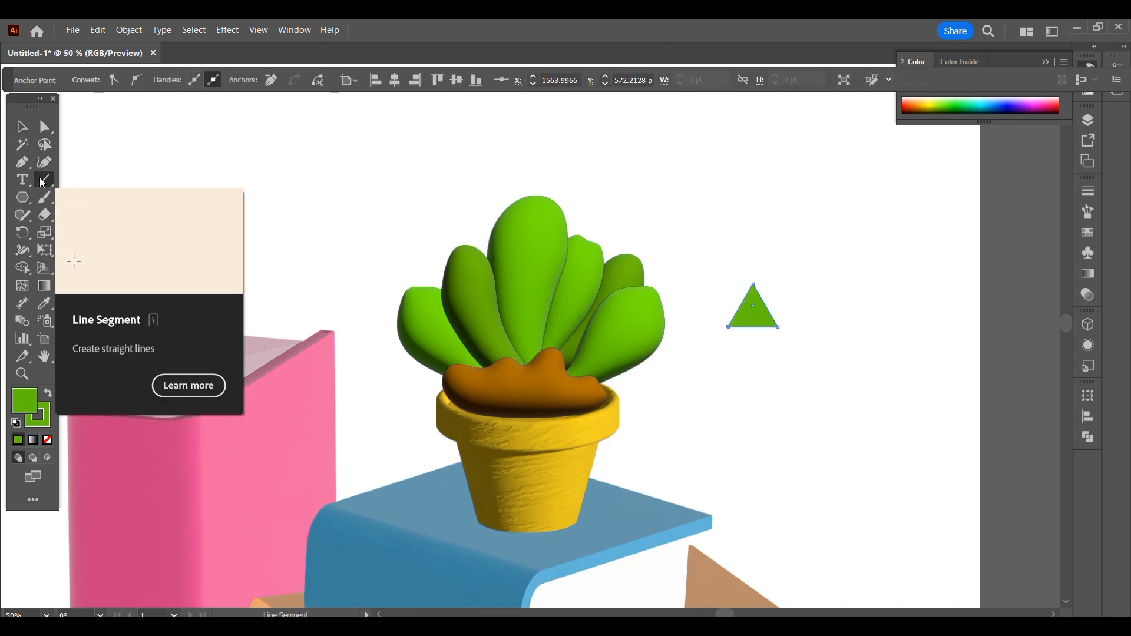
{"action": "left_click_drag", "start_coordinate": [753, 272], "coordinate": [752, 346]}
{"action": "left_click", "coordinate": [21, 129]}
{"action": "mouse_move", "coordinate": [714, 262]}
{"action": "left_mouse_down"}
{"action": "mouse_move", "coordinate": [795, 353]}
{"action": "mouse_move", "coordinate": [772, 345]}
{"action": "left_mouse_up"}
{"action": "left_click", "coordinate": [1087, 438]}
{"action": "left_click", "coordinate": [919, 467]}
- Ungroup the divided triangle and delete its right half
{"action": "key", "text": "ctrl+shift+g"}
{"action": "left_click", "coordinate": [781, 403]}
{"action": "key", "text": "Delete"}
- Revolve the remaining half triangle in 3D with the offset direction from the right edge to form a cone
{"action": "left_click", "coordinate": [740, 321]}
{"action": "left_click", "coordinate": [1087, 325]}
{"action": "left_click", "coordinate": [999, 180]}
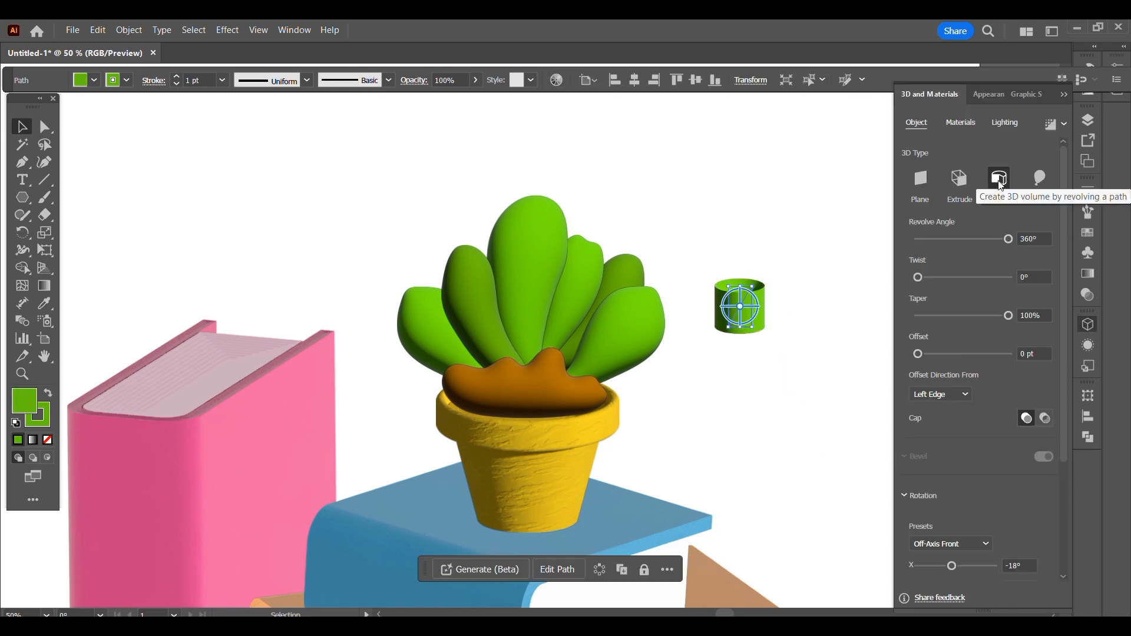
{"action": "left_click", "coordinate": [940, 394]}
{"action": "left_click", "coordinate": [945, 421]}
{"action": "left_click_drag", "start_coordinate": [755, 365], "coordinate": [798, 374]}
{"action": "left_click", "coordinate": [718, 392]}
{"action": "key", "text": "ctrl+z"}
{"action": "key", "text": "ctrl+z"}
{"action": "key", "text": "ctrl+z"}
{"action": "key", "text": "ctrl+z"}
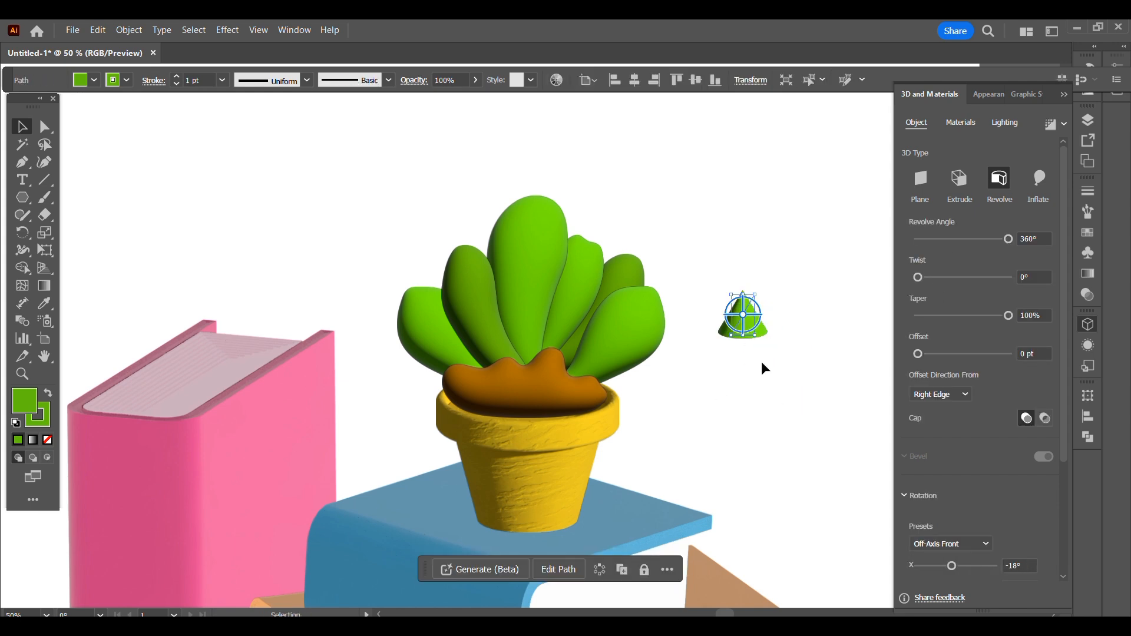
- Tilt the cone in 3D to an X rotation of about 60.6° and place it on the outer right leaf's edge
{"action": "left_click_drag", "start_coordinate": [743, 293], "coordinate": [756, 264]}
{"action": "left_click_drag", "start_coordinate": [743, 299], "coordinate": [785, 347]}
{"action": "left_click_drag", "start_coordinate": [760, 335], "coordinate": [665, 321]}
- Change the fill of the cone on the outer right leaf to a light yellow-green
{"action": "left_click", "coordinate": [752, 371]}
{"action": "left_click", "coordinate": [665, 370]}
{"action": "double_click", "coordinate": [24, 401]}
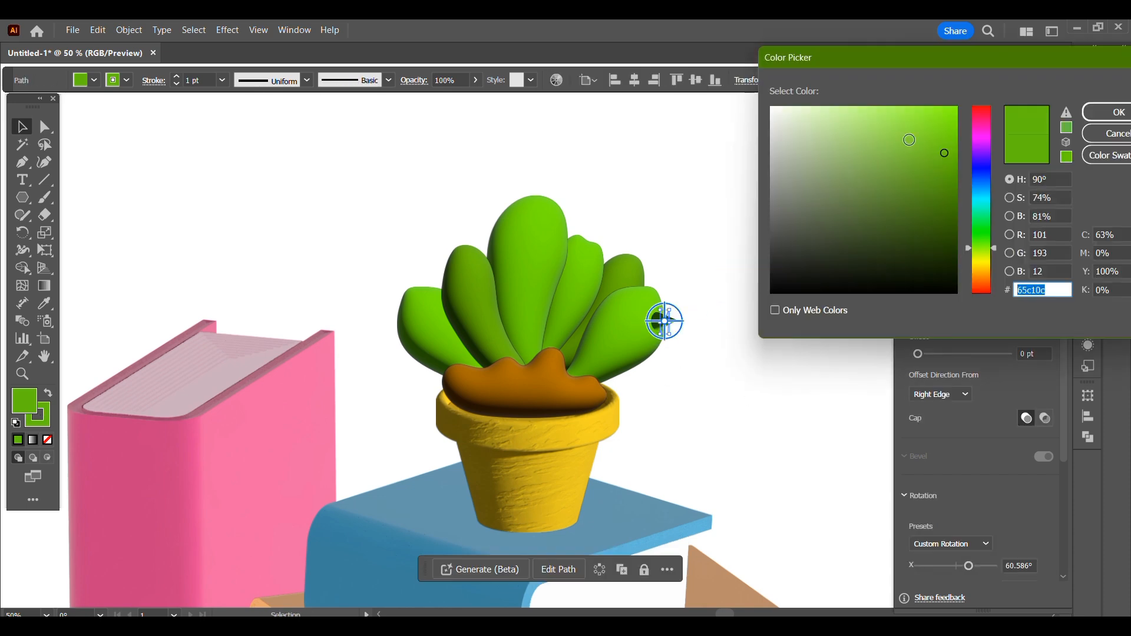
{"action": "left_click_drag", "start_coordinate": [846, 117], "coordinate": [866, 104]}
{"action": "left_click", "coordinate": [1119, 112]}
- Add a second light to the cone with 90% intensity and -91° rotation, and render the cone with ray tracing
{"action": "left_click", "coordinate": [1005, 123]}
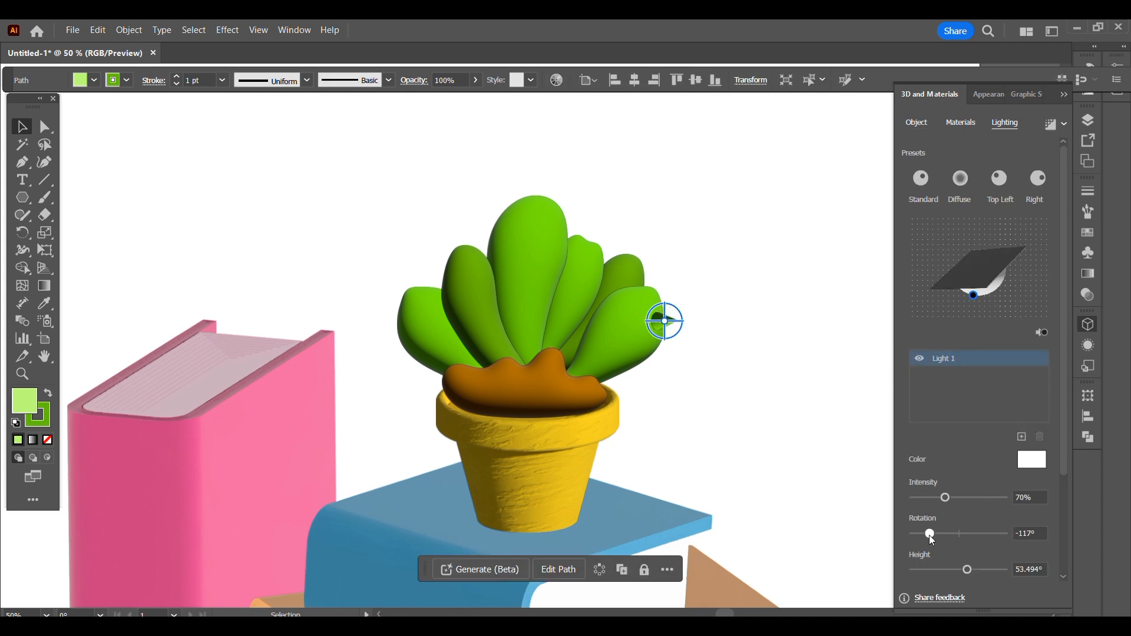
{"action": "left_click", "coordinate": [1021, 438]}
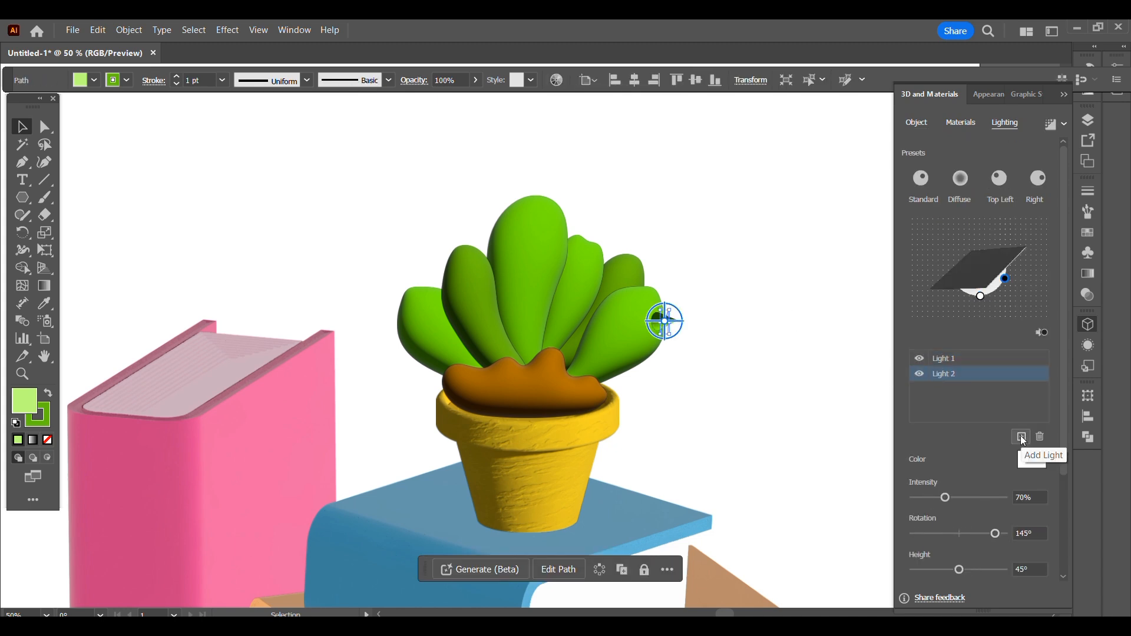
{"action": "left_click_drag", "start_coordinate": [995, 534], "coordinate": [936, 534]}
{"action": "left_click", "coordinate": [656, 438]}
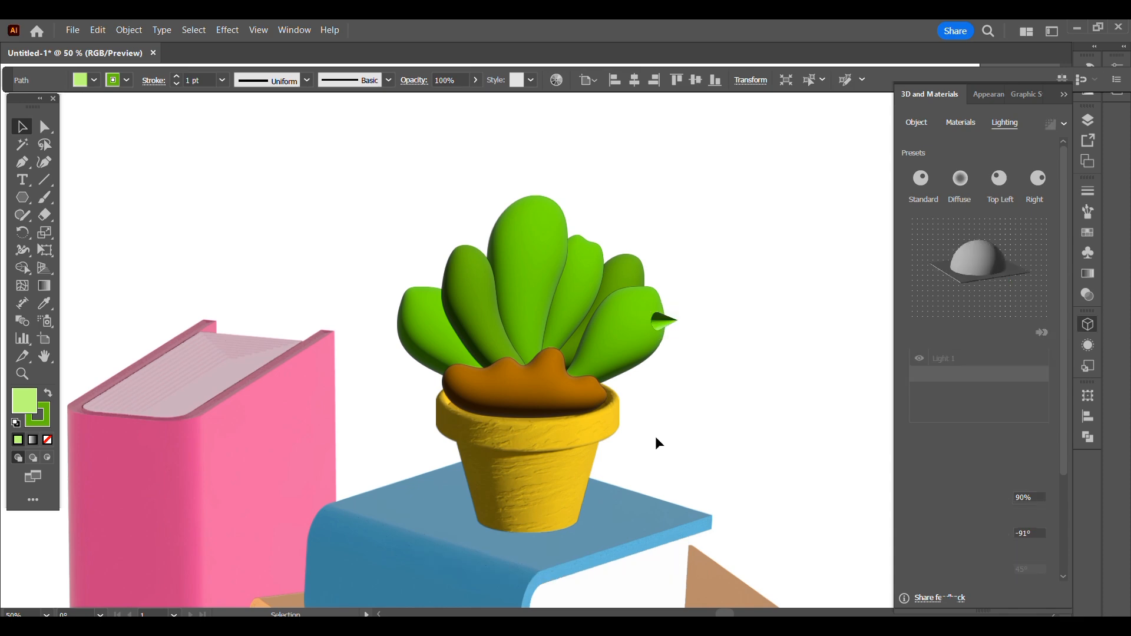
{"action": "left_click", "coordinate": [665, 321]}
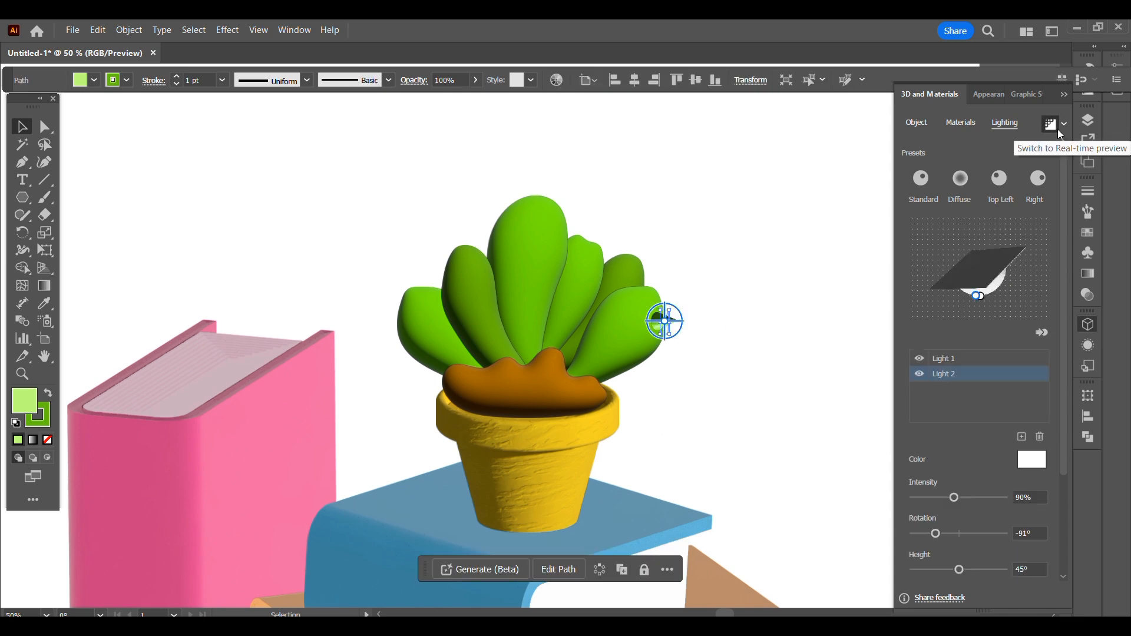
{"action": "left_click", "coordinate": [737, 168]}
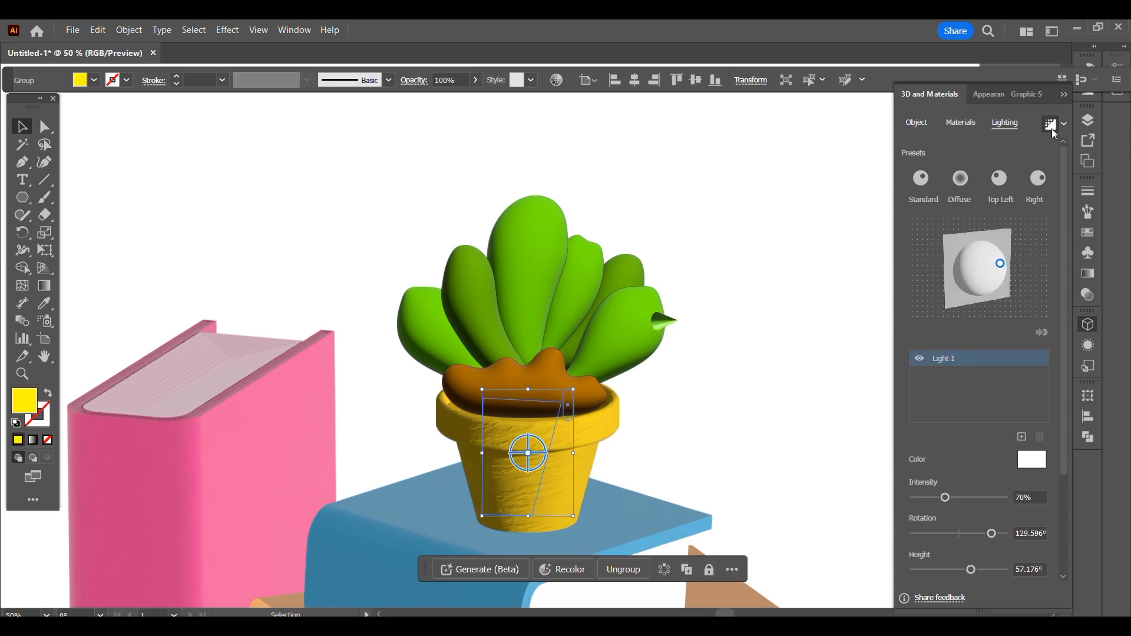
- Render the brown soil and each of the plant's leaves with ray tracing
{"action": "left_click", "coordinate": [541, 364]}
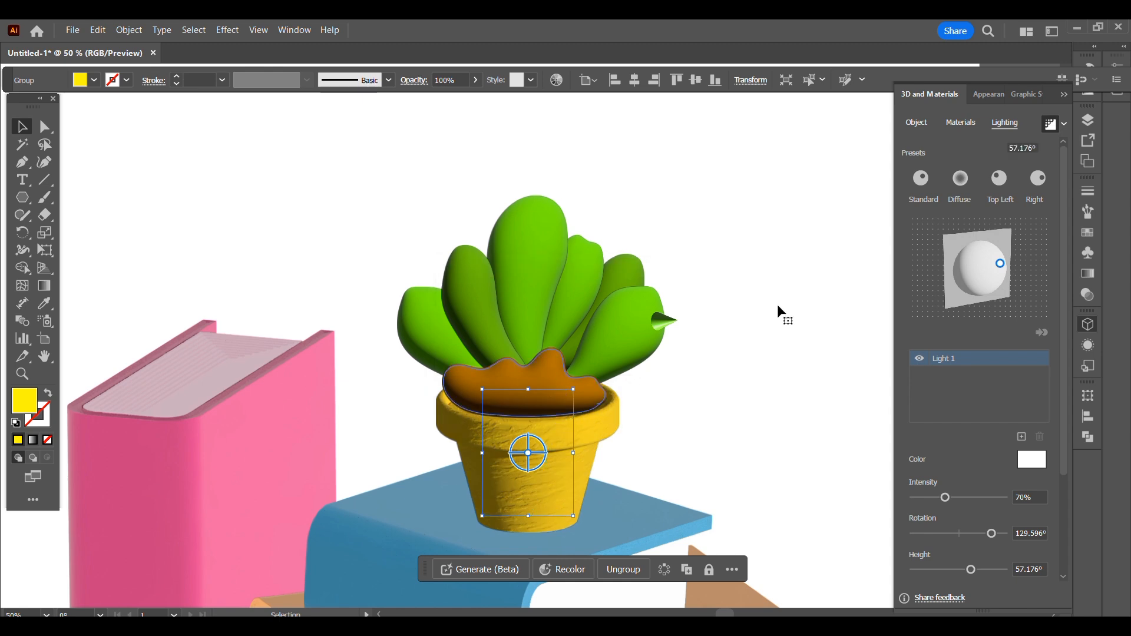
{"action": "left_click", "coordinate": [1049, 126]}
{"action": "left_click", "coordinate": [637, 346]}
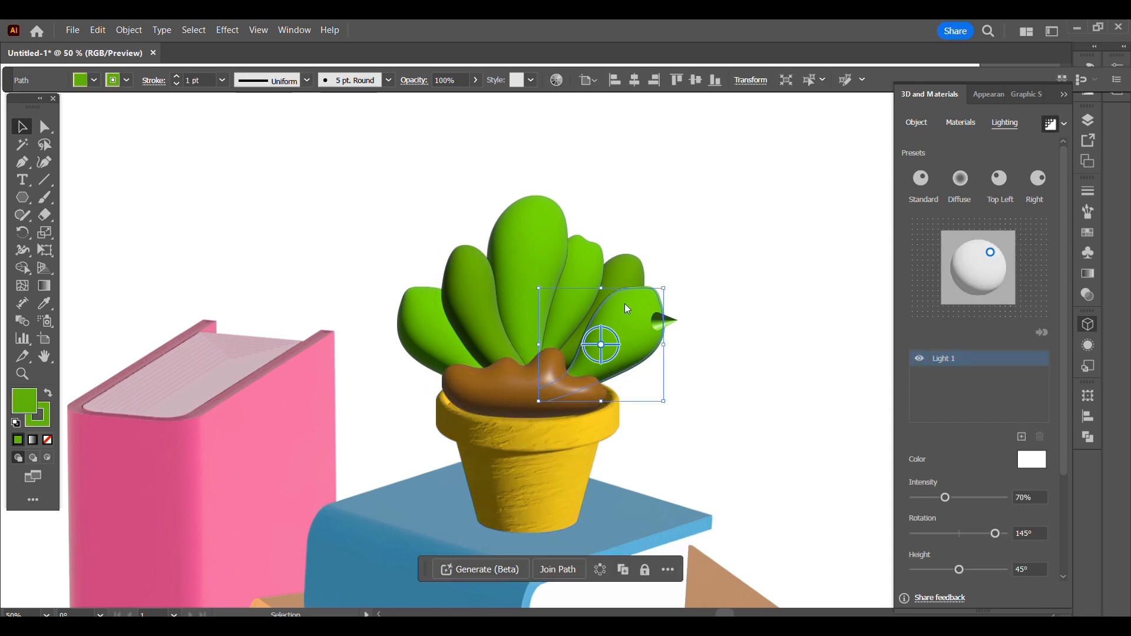
{"action": "left_click", "coordinate": [558, 295]}
{"action": "left_click", "coordinate": [1055, 124]}
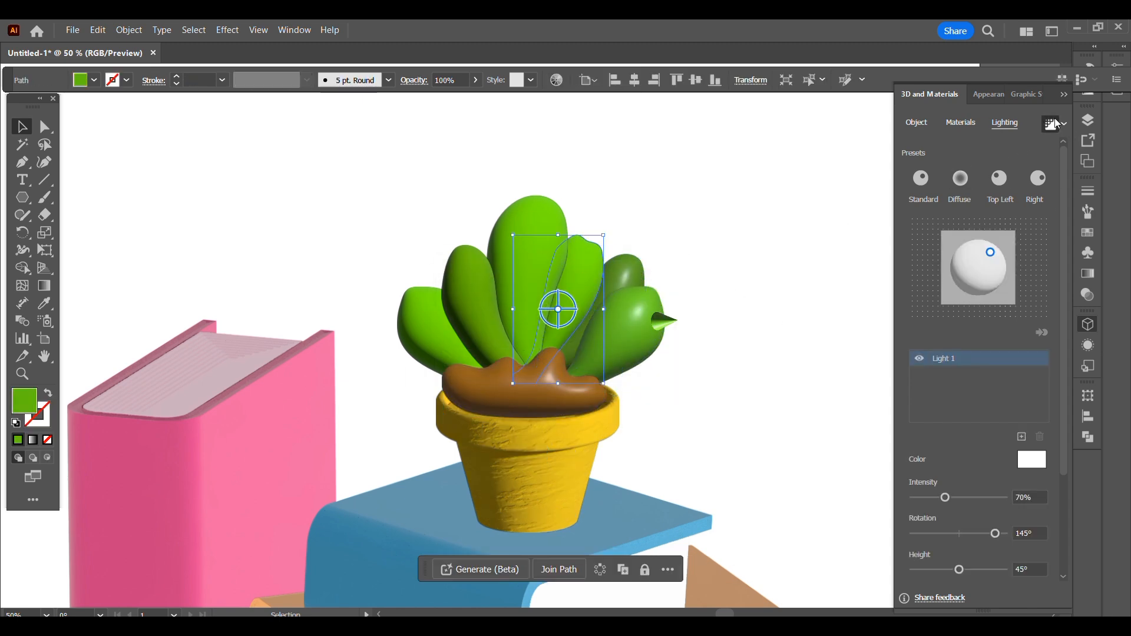
{"action": "left_click", "coordinate": [532, 276]}
{"action": "left_click", "coordinate": [1051, 124]}
{"action": "left_click", "coordinate": [463, 318]}
{"action": "left_click", "coordinate": [1051, 123]}
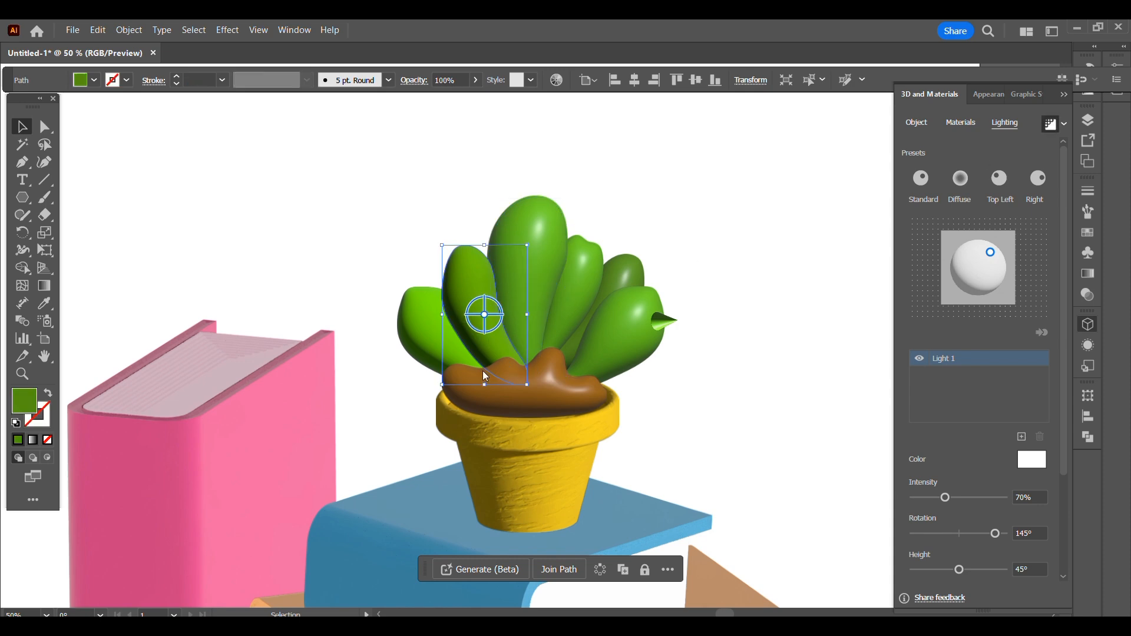
{"action": "left_click", "coordinate": [424, 349]}
{"action": "left_click", "coordinate": [1051, 124]}
{"action": "left_click", "coordinate": [749, 355]}
- Duplicate the cone and place the copy, pointing outward, on the upper left edge of the tall central leaf
{"action": "left_click", "coordinate": [669, 324]}
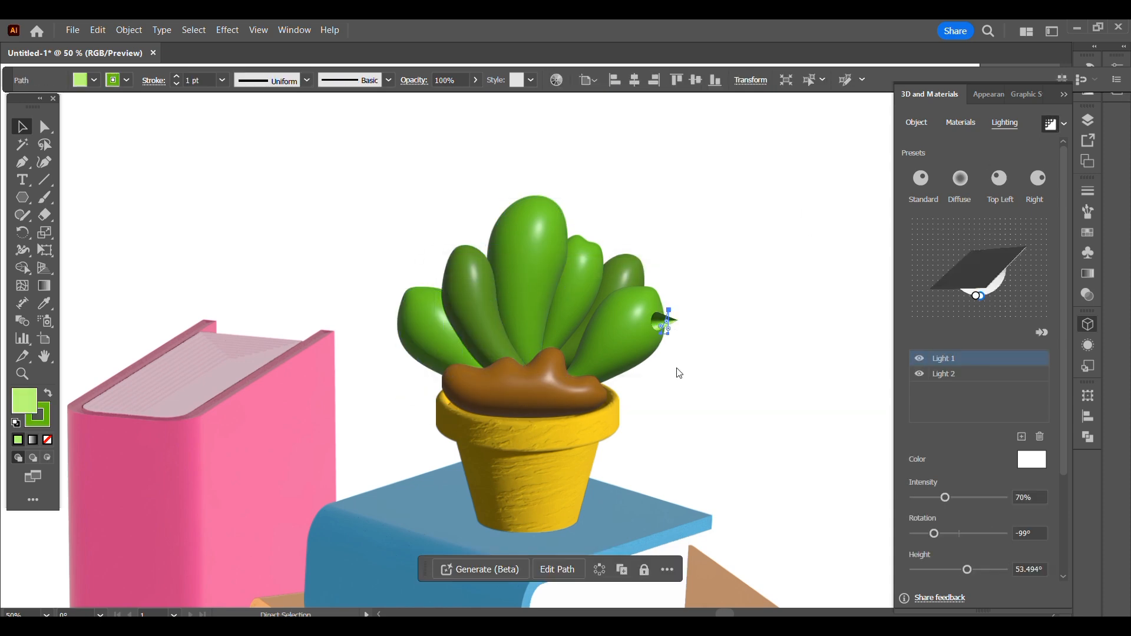
{"action": "key", "text": "ctrl+v"}
{"action": "left_click_drag", "start_coordinate": [534, 338], "coordinate": [481, 330]}
{"action": "left_click", "coordinate": [748, 428]}
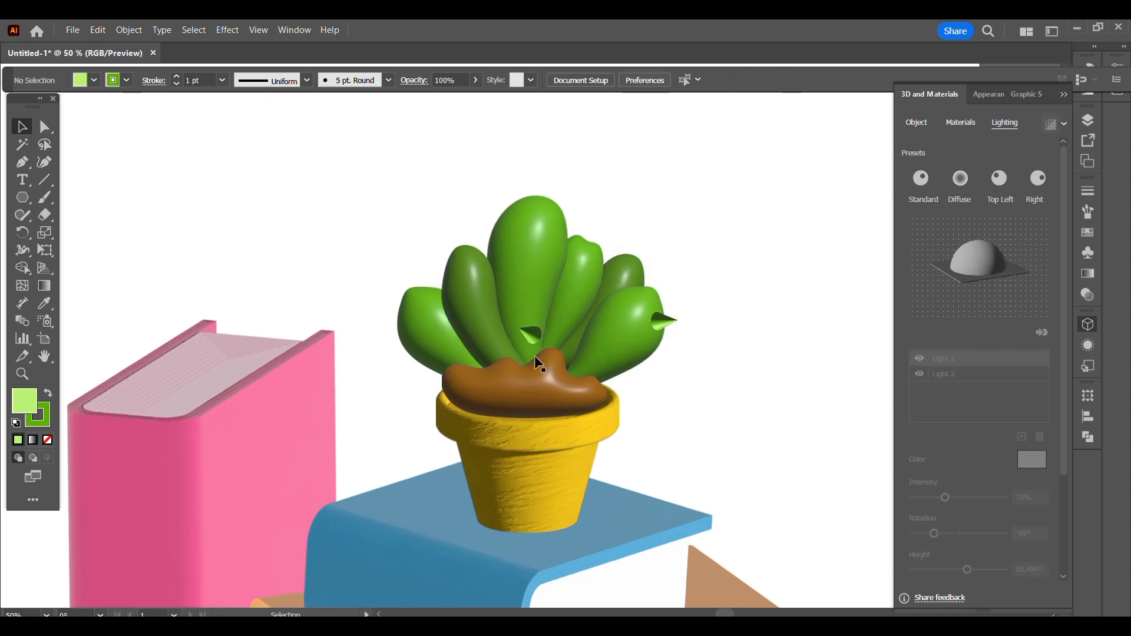
{"action": "left_click", "coordinate": [505, 223]}
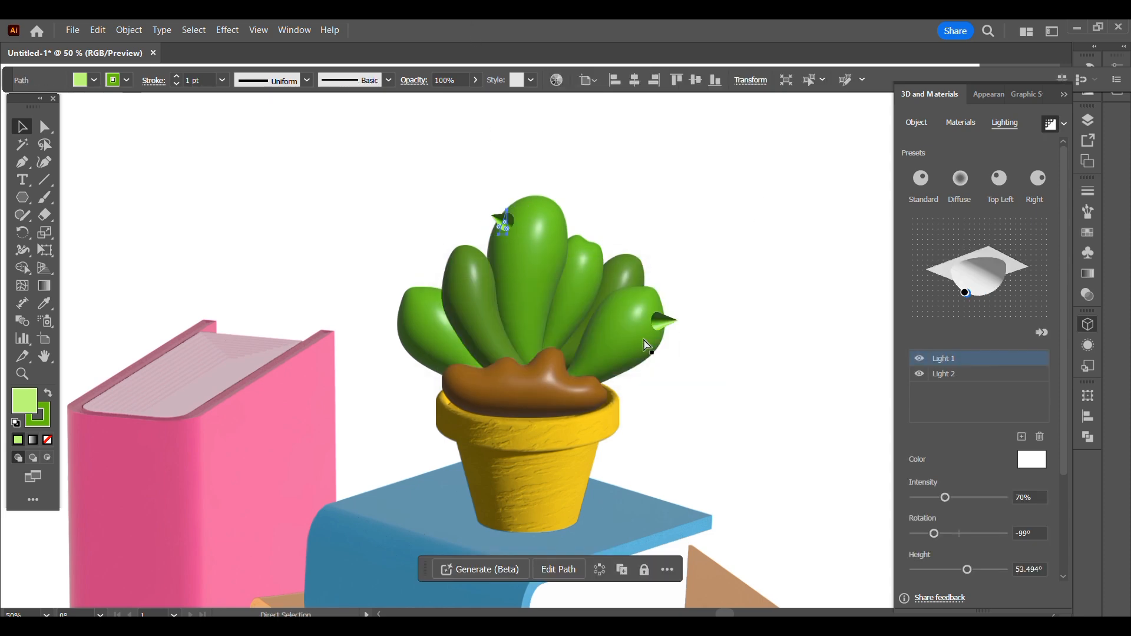
- Copy the left-pointing spike and place the duplicate on the outer left leaf's edge
{"action": "key", "text": "ctrl+c"}
{"action": "key", "text": "ctrl+v"}
{"action": "left_click", "coordinate": [697, 371]}
{"action": "left_click_drag", "start_coordinate": [525, 334], "coordinate": [399, 326]}
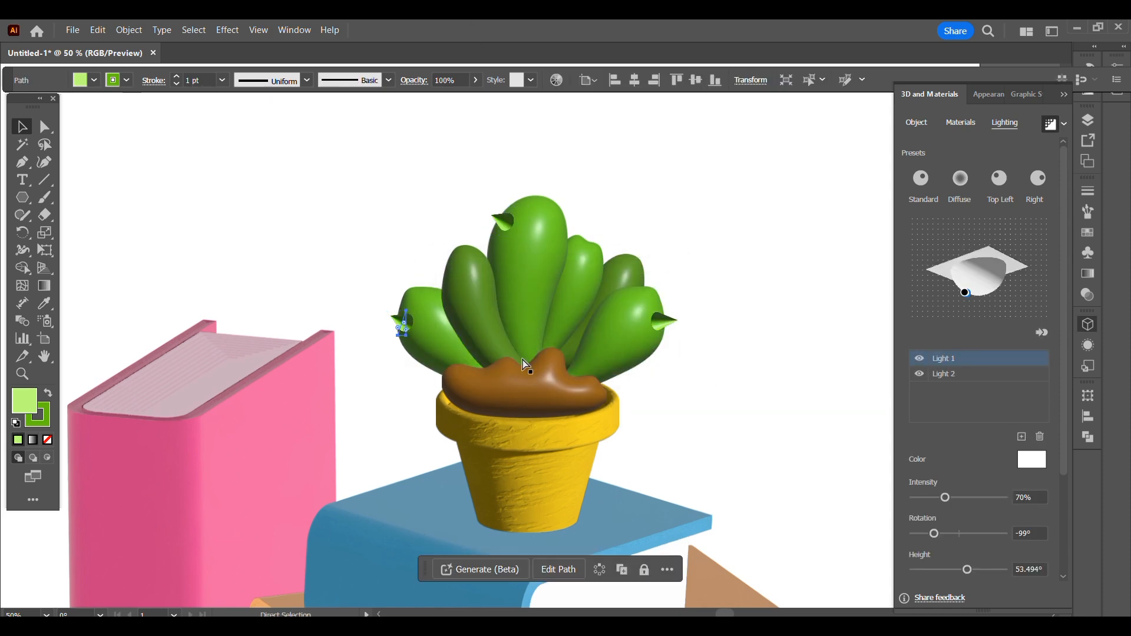
{"action": "left_click", "coordinate": [715, 318]}
- Paste another cone, turn it to point upward, and place it on the tip of the back right leaf
{"action": "key", "text": "ctrl+v"}
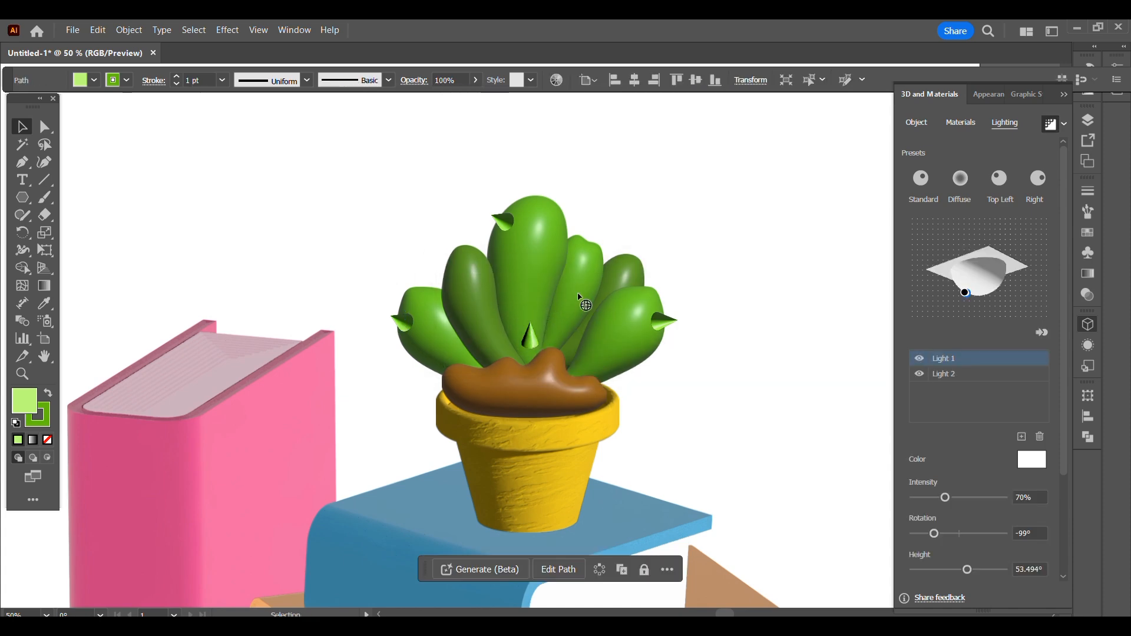
{"action": "left_click_drag", "start_coordinate": [530, 336], "coordinate": [787, 250]}
{"action": "left_click", "coordinate": [715, 337]}
{"action": "key", "text": "ctrl+="}
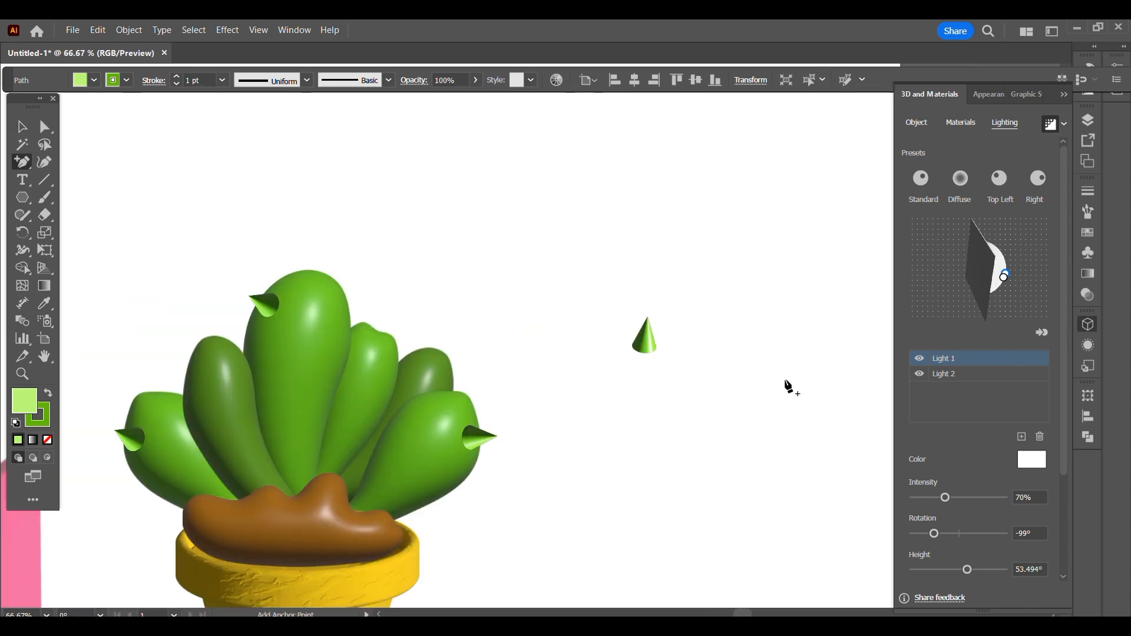
{"action": "left_click_drag", "start_coordinate": [724, 355], "coordinate": [502, 352]}
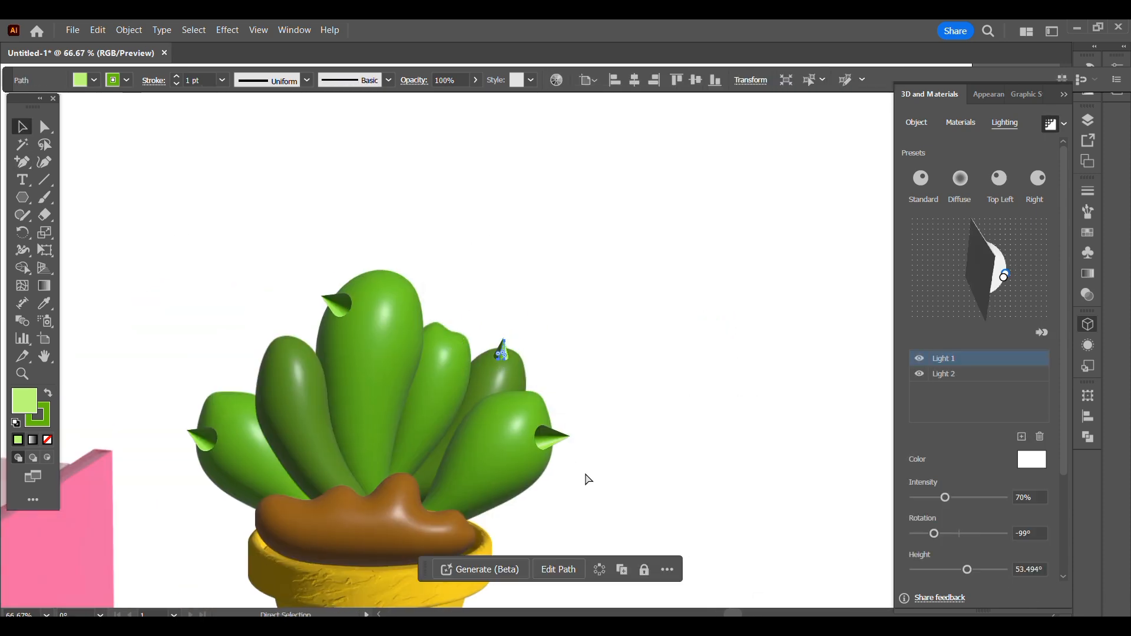
{"action": "left_click", "coordinate": [560, 415]}
- Add more tilted cone copies as spikes across the remaining leaves
{"action": "left_click", "coordinate": [337, 448]}
{"action": "mouse_move", "coordinate": [336, 448]}
{"action": "left_mouse_down"}
{"action": "mouse_move", "coordinate": [352, 456]}
{"action": "mouse_move", "coordinate": [331, 463]}
{"action": "left_mouse_up"}
{"action": "left_click", "coordinate": [286, 575]}
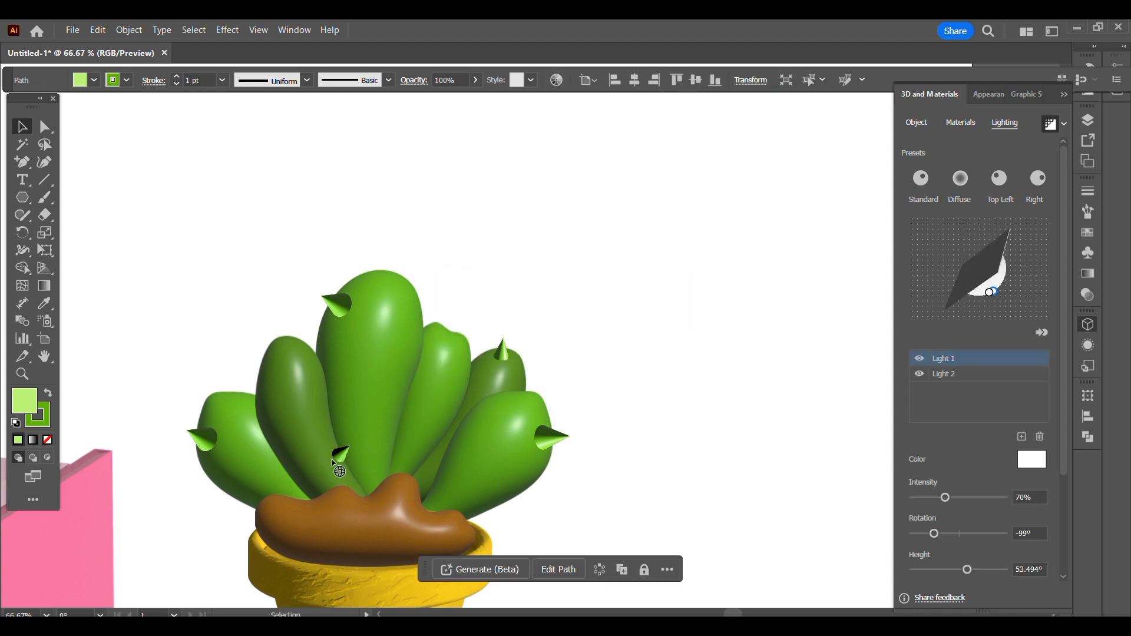
{"action": "left_click", "coordinate": [669, 535]}
{"action": "left_click", "coordinate": [316, 477]}
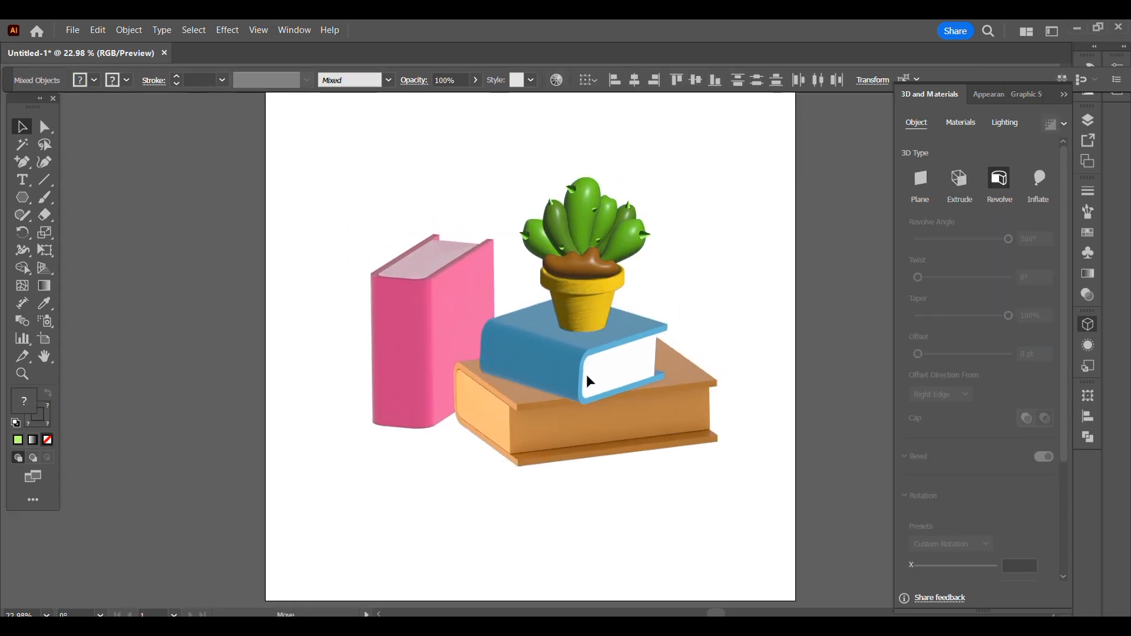
- Turn on shadows for the orange book, positioned Below Object with 4% distance and 400% bounds, and render it
{"action": "left_click", "coordinate": [566, 413]}
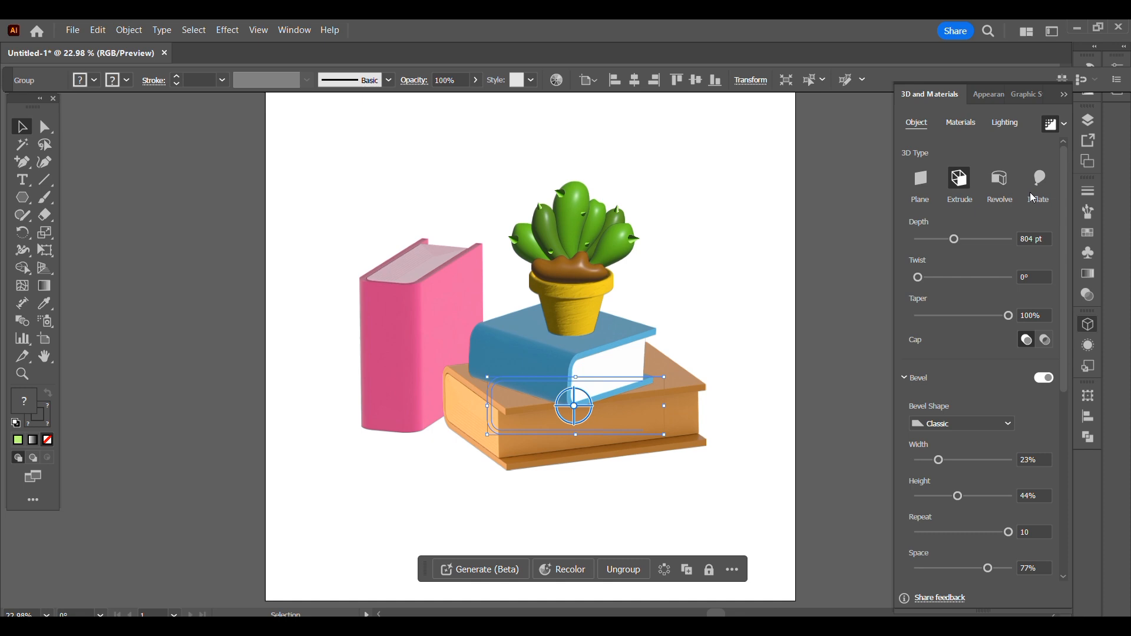
{"action": "left_click", "coordinate": [1005, 123]}
{"action": "scroll", "coordinate": [1054, 471], "scroll_direction": "down", "scroll_amount": 3}
{"action": "left_click", "coordinate": [1047, 556]}
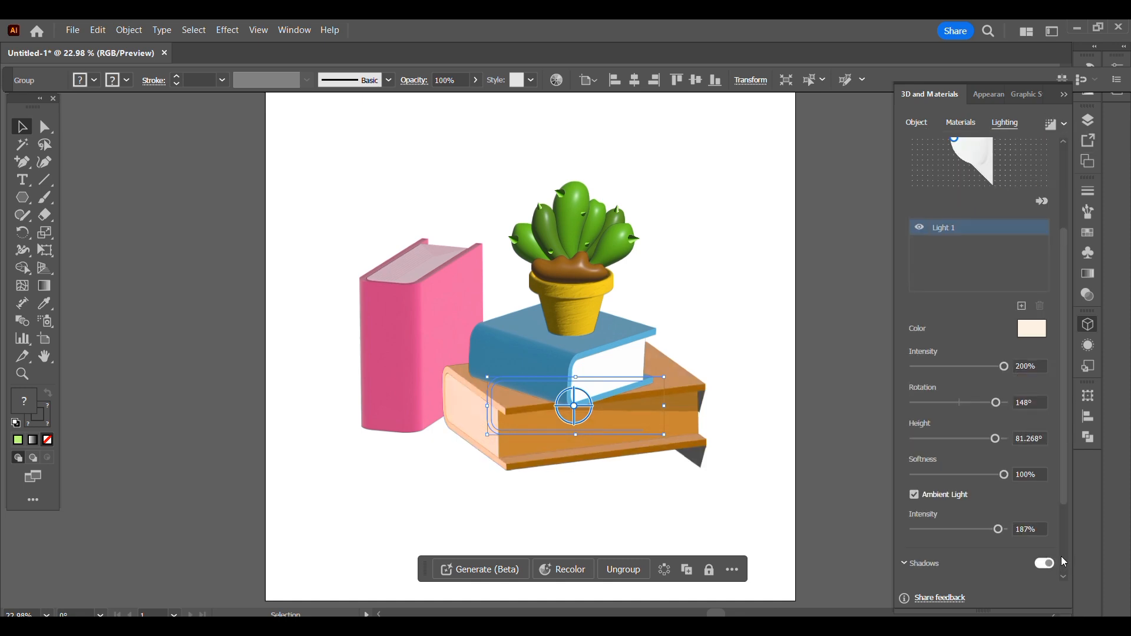
{"action": "scroll", "coordinate": [1054, 556], "scroll_direction": "down", "scroll_amount": 3}
{"action": "left_click_drag", "start_coordinate": [913, 534], "coordinate": [1052, 575]}
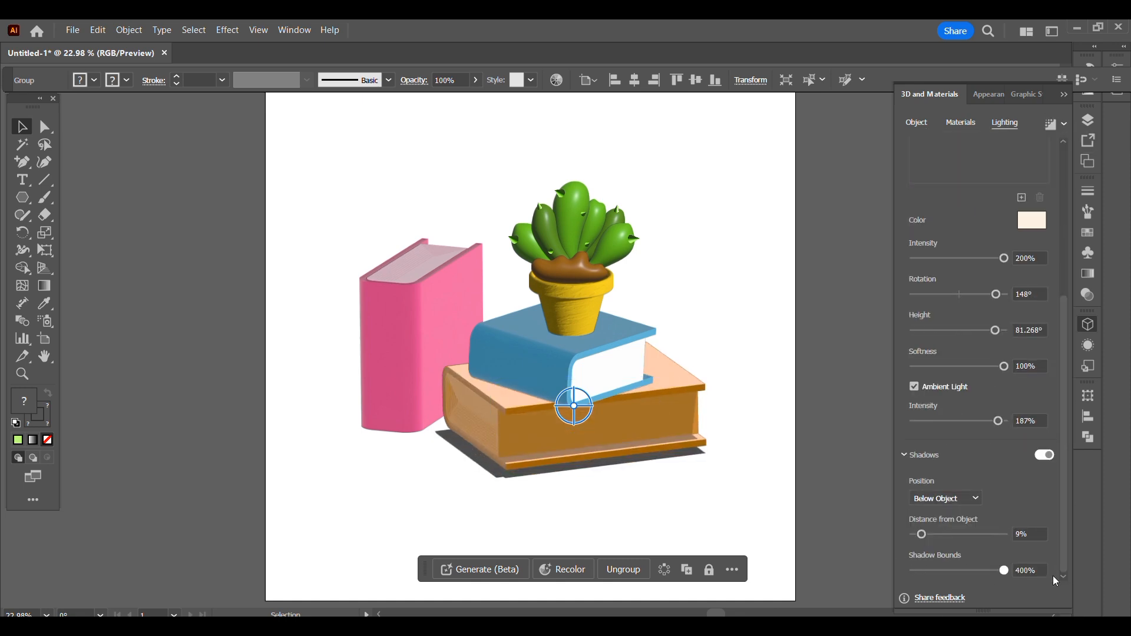
{"action": "left_click_drag", "start_coordinate": [925, 532], "coordinate": [921, 536]}
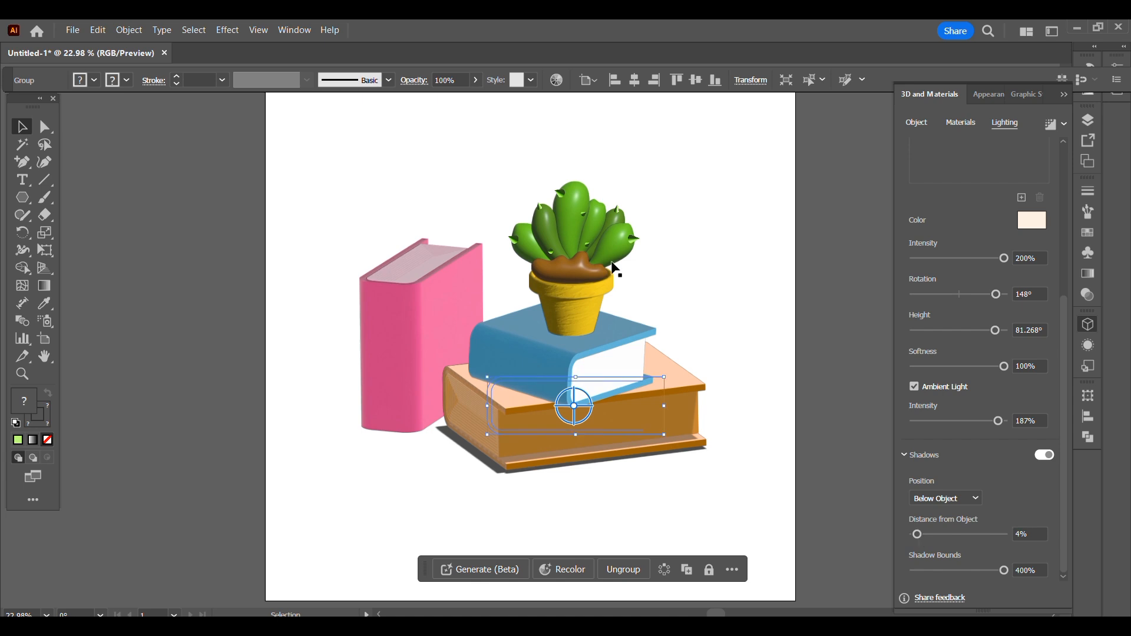
{"action": "scroll", "coordinate": [1048, 326], "scroll_direction": "up", "scroll_amount": 4}
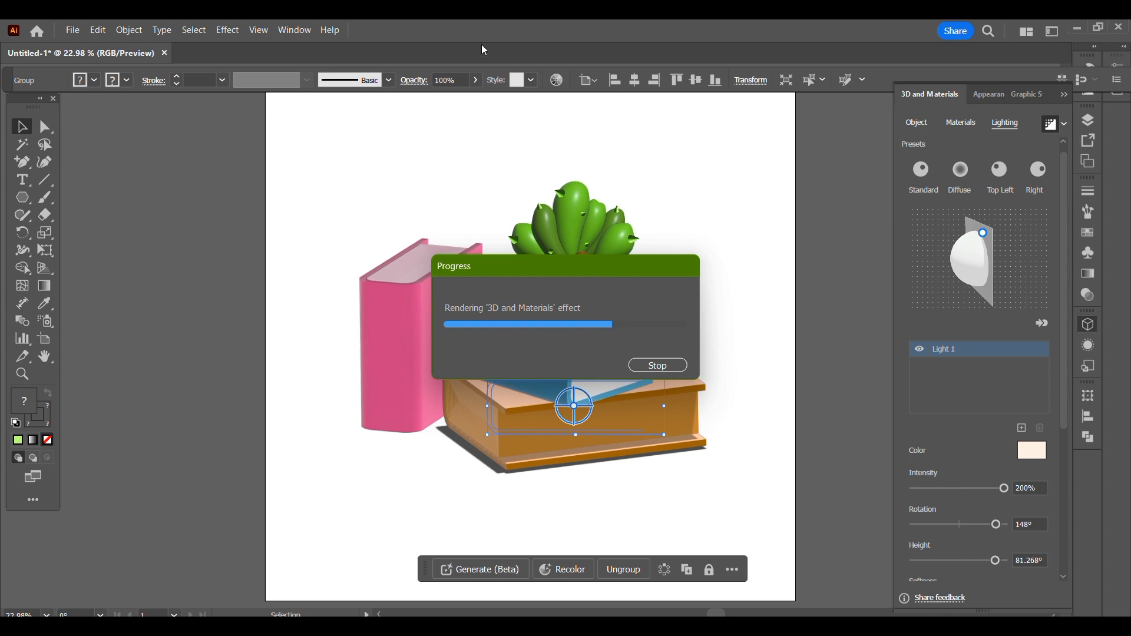
- Turn on shadows for the blue book in its lighting settings
{"action": "left_click", "coordinate": [623, 337]}
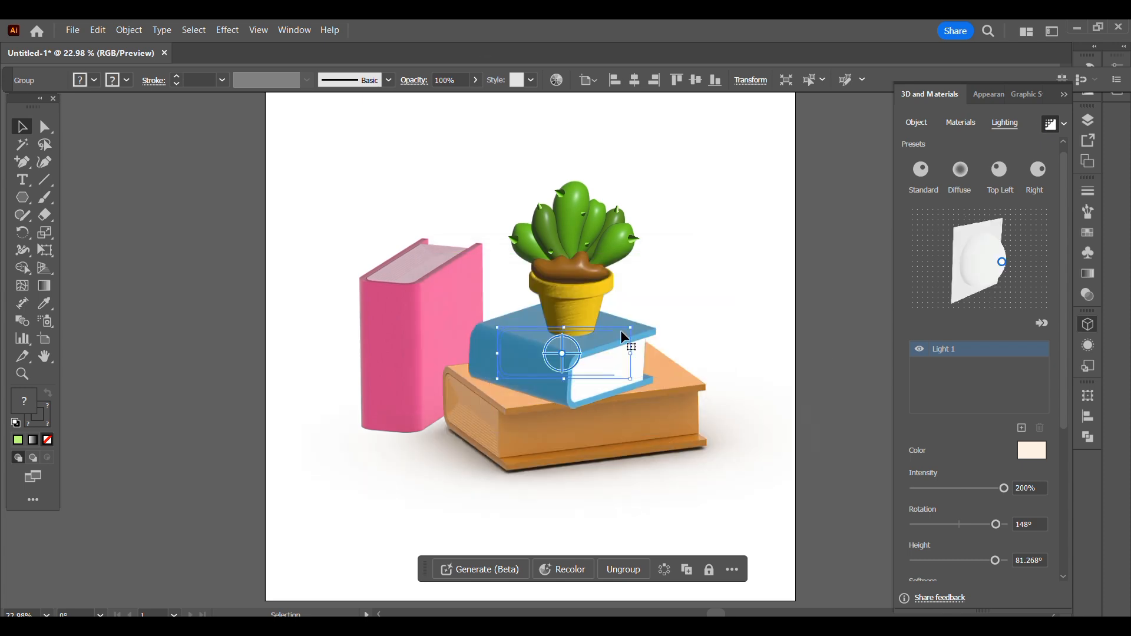
{"action": "left_click_drag", "start_coordinate": [1064, 318], "coordinate": [1064, 462]}
{"action": "left_click", "coordinate": [1046, 455]}
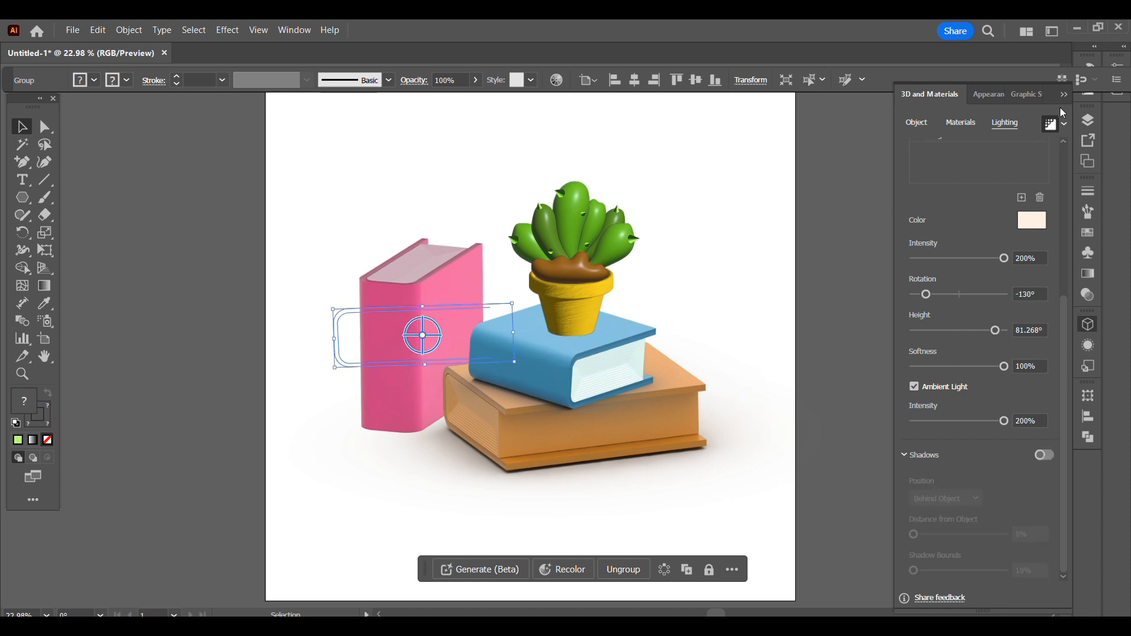
- Turn on shadows for the standing pink book and set its light rotation to -146°
{"action": "left_click", "coordinate": [1044, 456]}
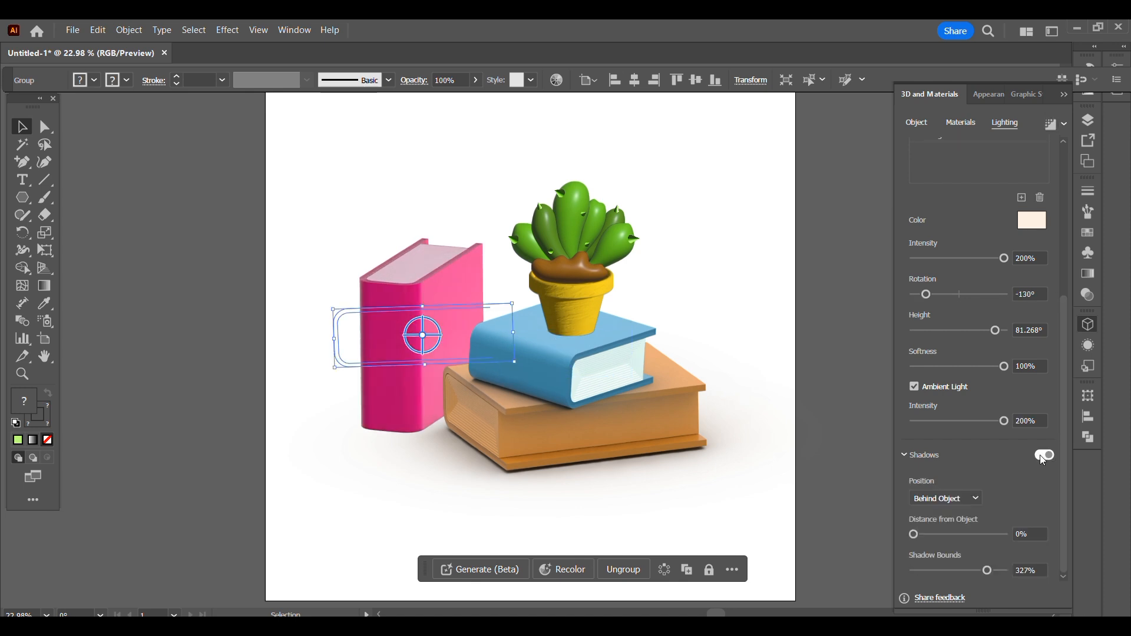
{"action": "left_click", "coordinate": [964, 499]}
{"action": "left_click", "coordinate": [959, 515]}
{"action": "left_click", "coordinate": [955, 500]}
{"action": "left_click", "coordinate": [943, 531]}
{"action": "left_click_drag", "start_coordinate": [914, 534], "coordinate": [910, 533]}
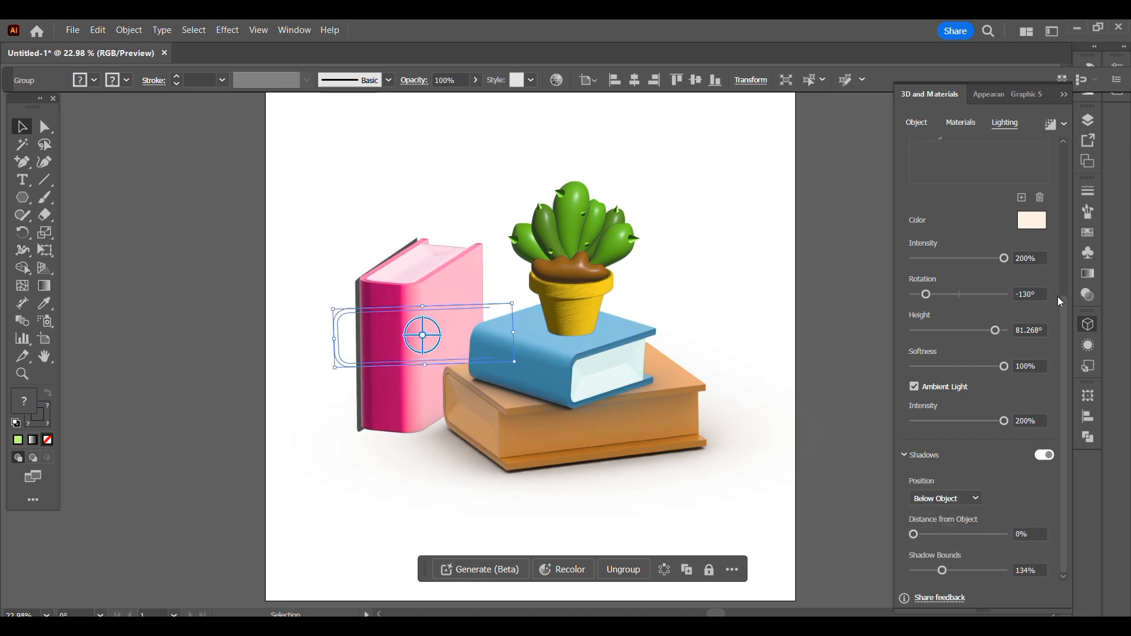
{"action": "left_click_drag", "start_coordinate": [1063, 321], "coordinate": [1062, 299]}
{"action": "mouse_move", "coordinate": [926, 331]}
{"action": "left_mouse_down"}
{"action": "mouse_move", "coordinate": [960, 341]}
{"action": "mouse_move", "coordinate": [922, 324]}
{"action": "left_mouse_up"}
{"action": "left_click_drag", "start_coordinate": [1063, 476], "coordinate": [1061, 500]}
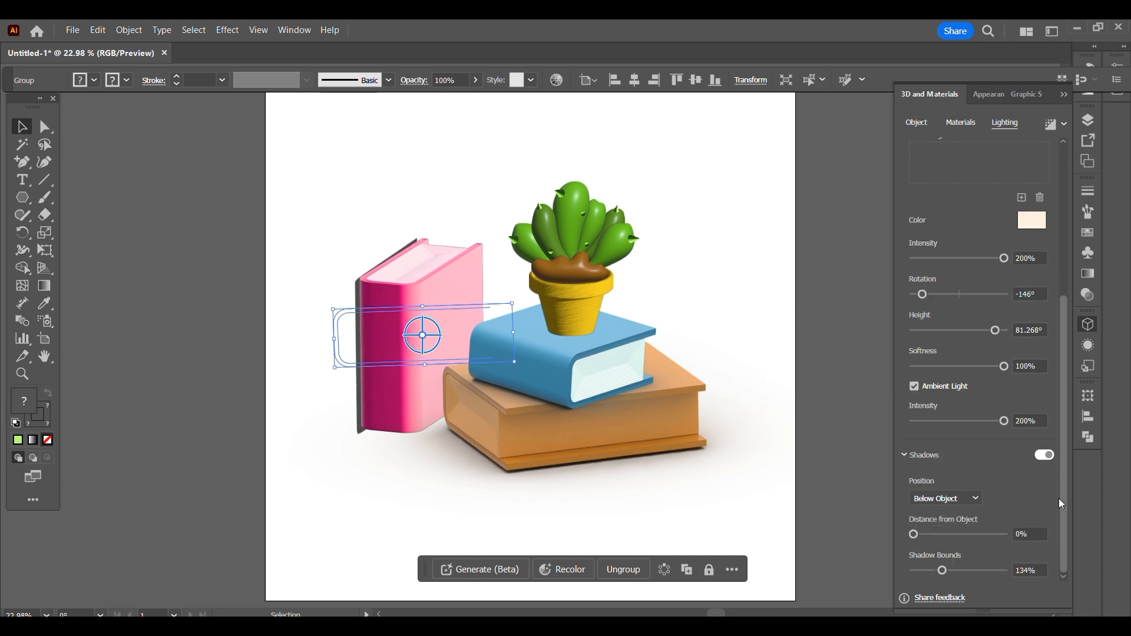
- Position the pink book's shadow Behind Object with 62% distance and 400% bounds, and render it with ray tracing
{"action": "left_click", "coordinate": [960, 499]}
{"action": "left_click", "coordinate": [958, 515]}
{"action": "left_click_drag", "start_coordinate": [914, 534], "coordinate": [971, 536]}
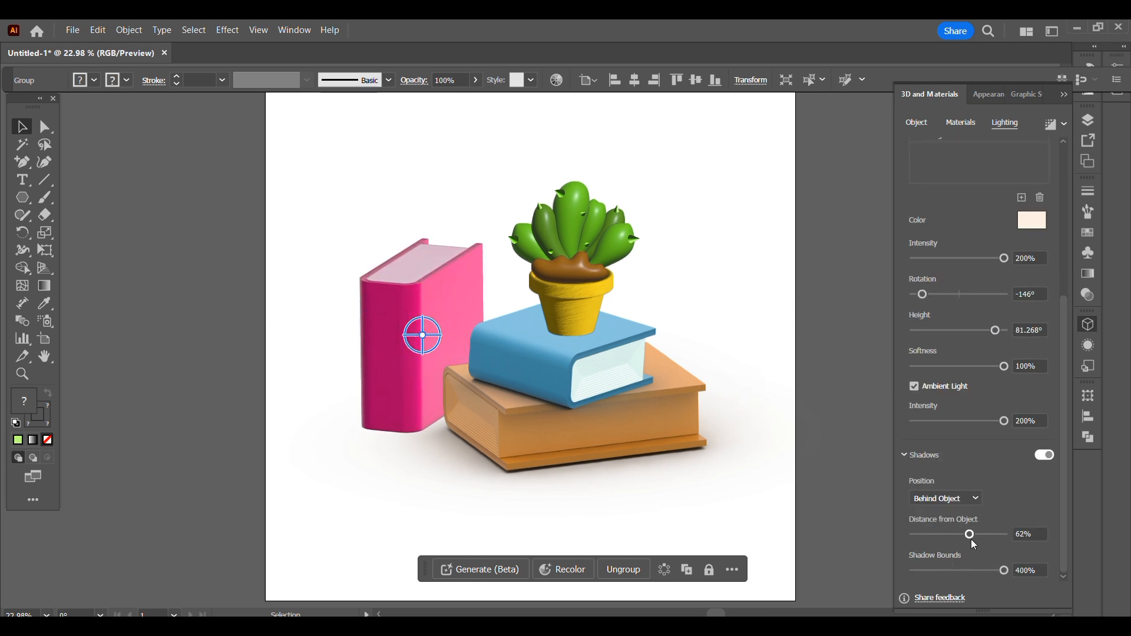
{"action": "left_click", "coordinate": [1052, 127]}
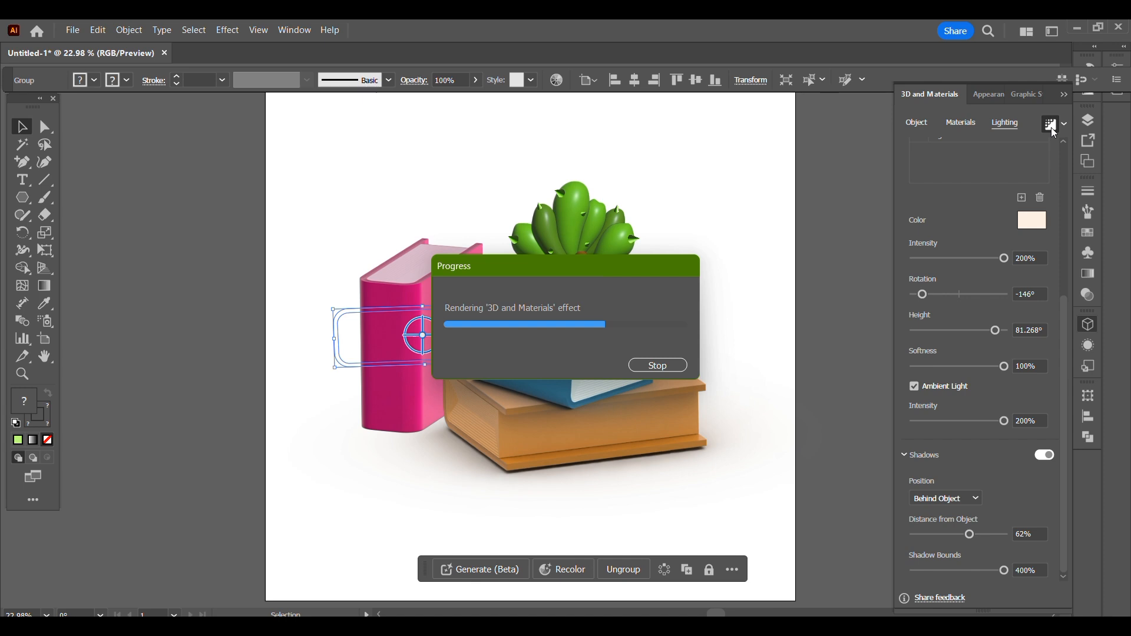
- Turn on shadows for the yellow pot, position the shadow Below Object, and adjust its bounds
{"action": "left_click", "coordinate": [571, 301]}
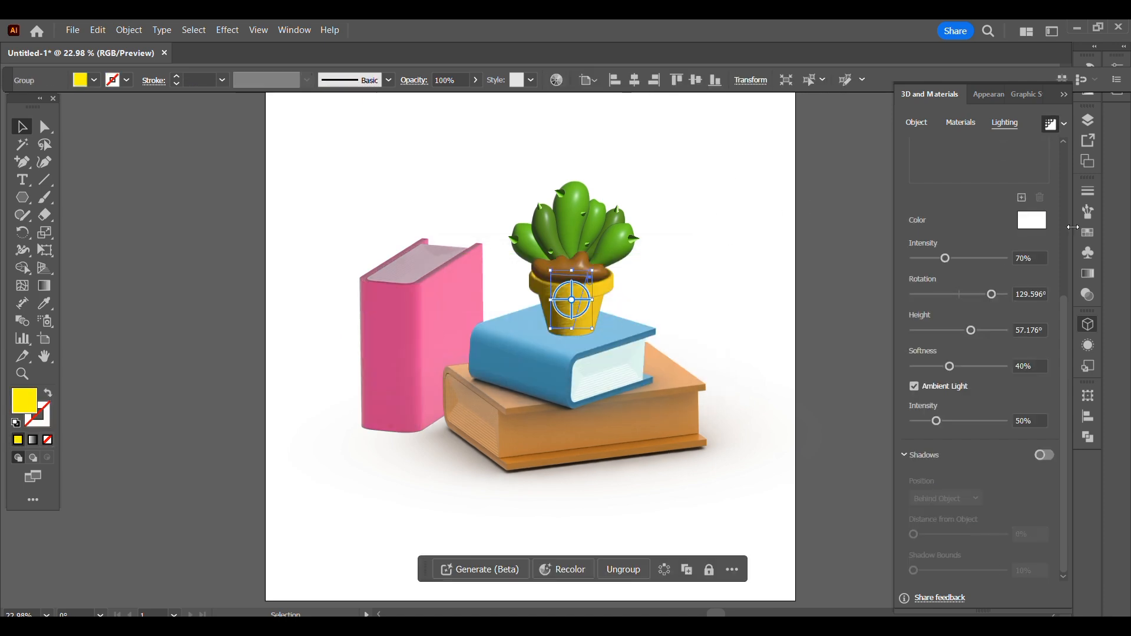
{"action": "left_click", "coordinate": [1052, 124]}
{"action": "left_click", "coordinate": [945, 498]}
{"action": "left_click", "coordinate": [971, 530]}
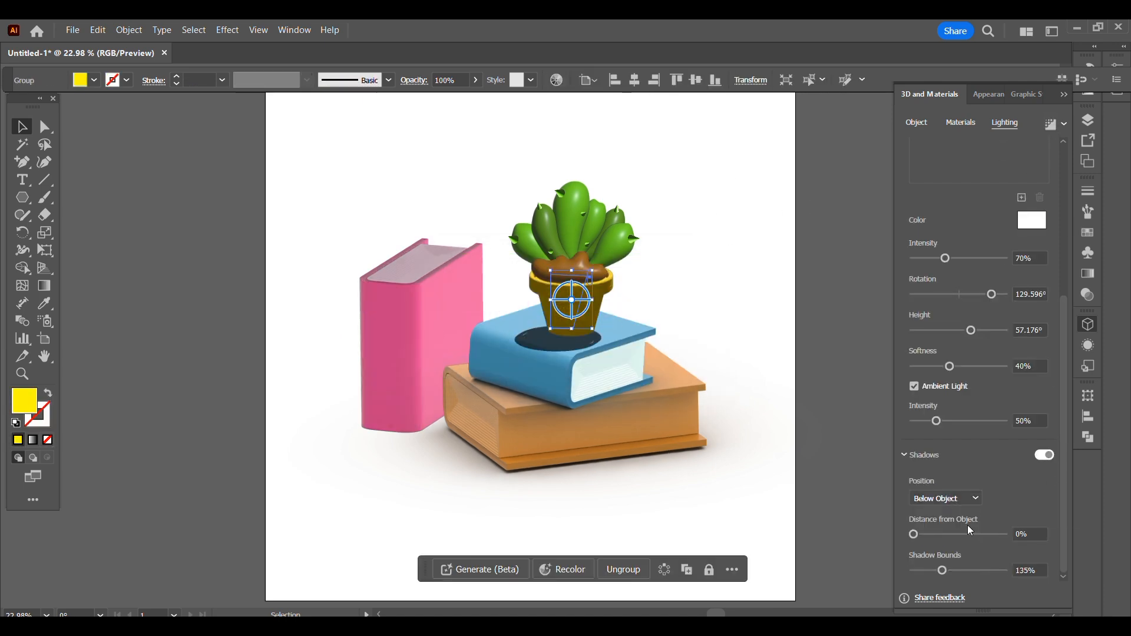
{"action": "left_click_drag", "start_coordinate": [920, 533], "coordinate": [931, 571]}
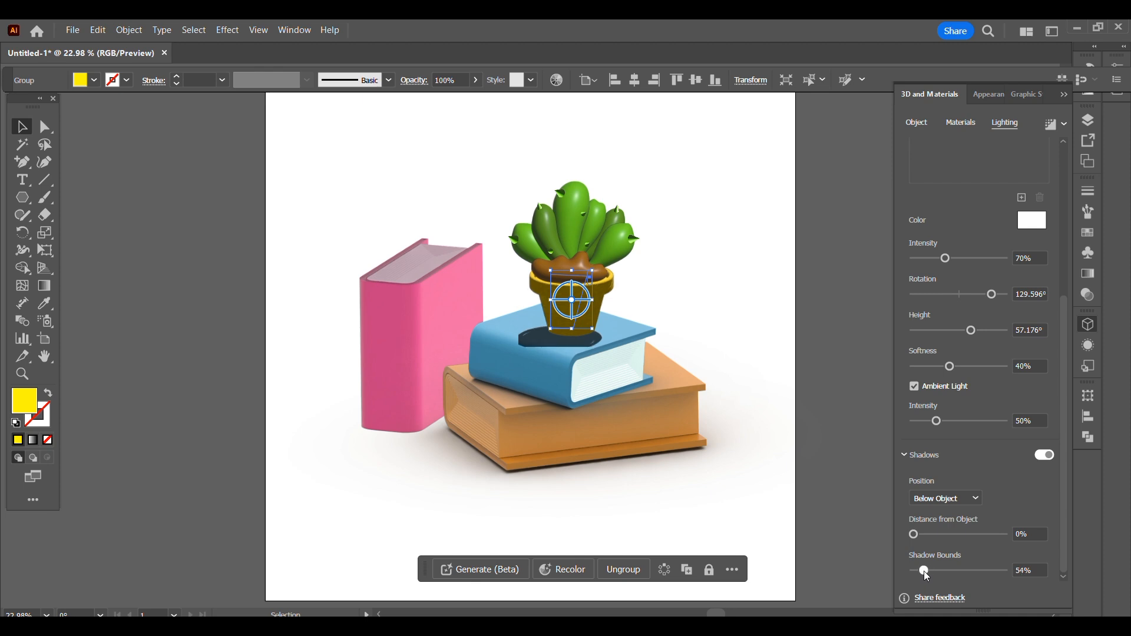
- Move the pot's light almost overhead, to about 124.8° rotation and 86.2° height
{"action": "scroll", "coordinate": [955, 407], "scroll_direction": "up", "scroll_amount": 5}
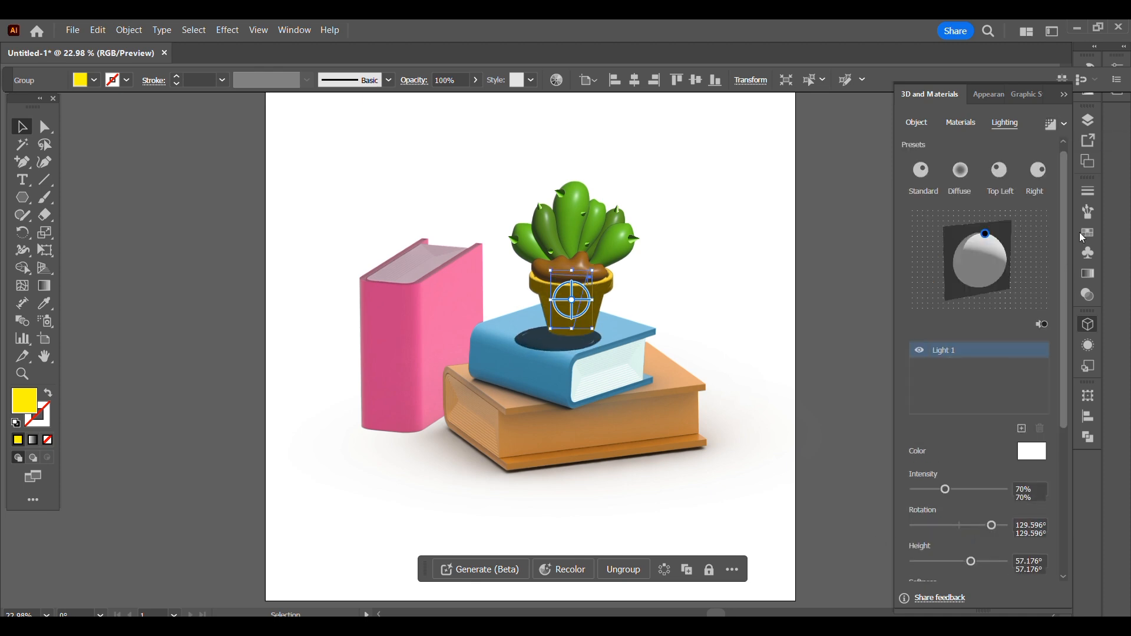
{"action": "left_click", "coordinate": [990, 239]}
{"action": "left_click_drag", "start_coordinate": [990, 241], "coordinate": [980, 229]}
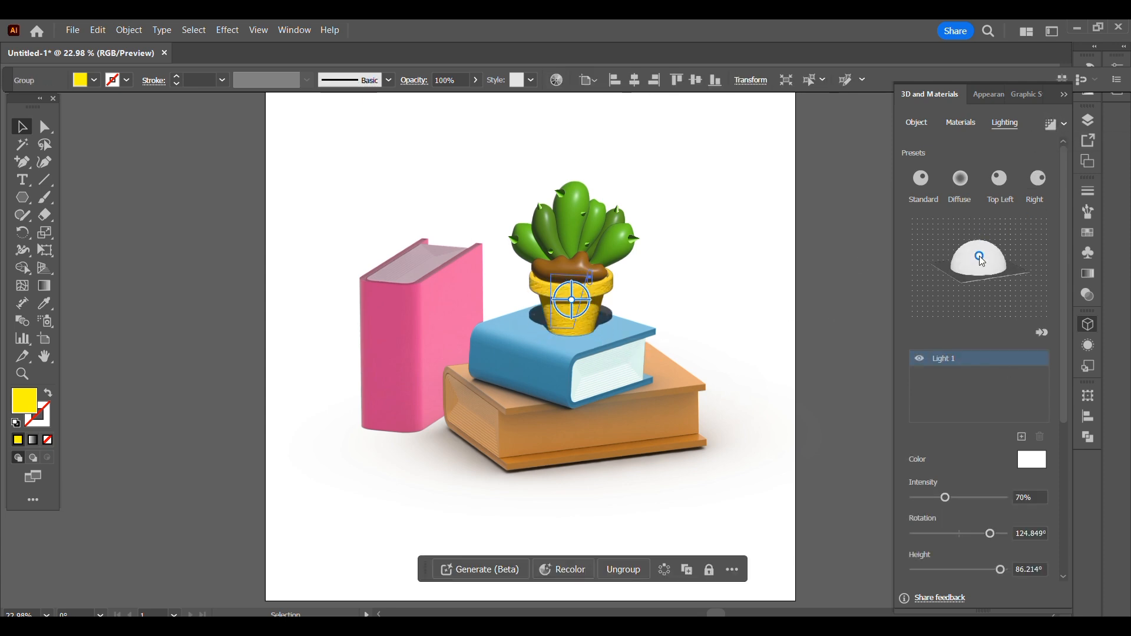
- Reposition the yellow pot's light and raise its intensity to 195%
{"action": "mouse_move", "coordinate": [980, 240]}
{"action": "left_mouse_down"}
{"action": "mouse_move", "coordinate": [1001, 260]}
{"action": "mouse_move", "coordinate": [994, 273]}
{"action": "mouse_move", "coordinate": [999, 232]}
{"action": "mouse_move", "coordinate": [983, 238]}
{"action": "left_mouse_up"}
{"action": "scroll", "coordinate": [981, 512], "scroll_direction": "down", "scroll_amount": 1}
{"action": "mouse_move", "coordinate": [989, 509]}
{"action": "left_mouse_down"}
{"action": "mouse_move", "coordinate": [1010, 508]}
{"action": "mouse_move", "coordinate": [987, 508]}
{"action": "left_mouse_up"}
{"action": "left_click_drag", "start_coordinate": [982, 474], "coordinate": [907, 433]}
{"action": "left_click_drag", "start_coordinate": [1064, 444], "coordinate": [1065, 447]}
{"action": "left_click_drag", "start_coordinate": [946, 433], "coordinate": [1002, 433]}
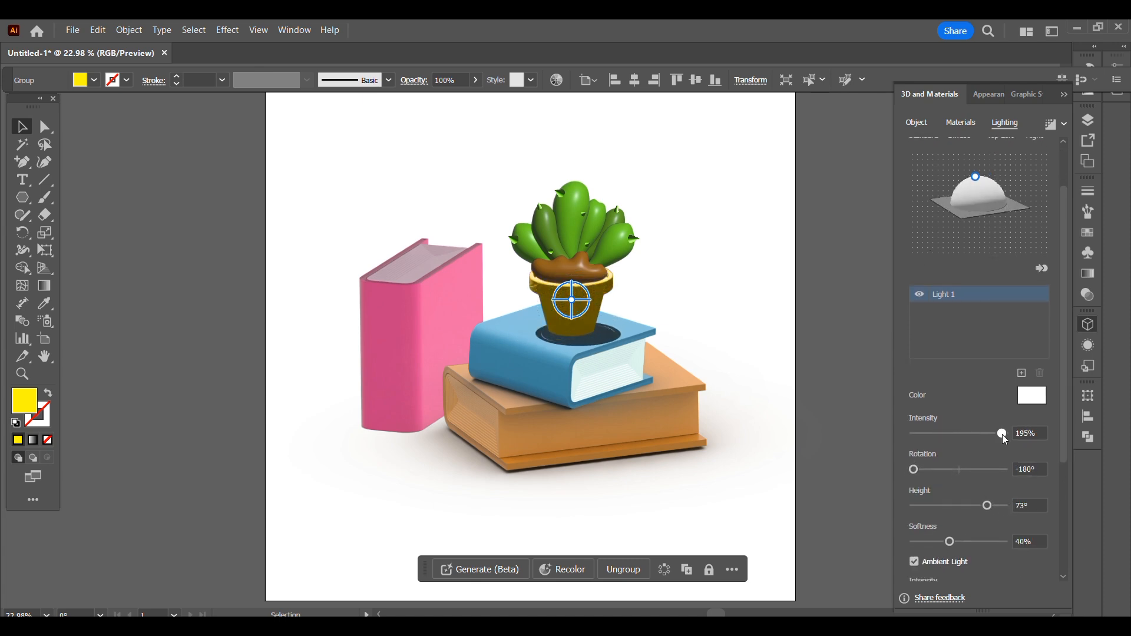
- Set the pot light's rotation to -3° and height to about 48.7°, and render the pot with ray tracing
{"action": "left_click_drag", "start_coordinate": [976, 177], "coordinate": [981, 190]}
{"action": "mouse_move", "coordinate": [952, 469]}
{"action": "left_mouse_down"}
{"action": "mouse_move", "coordinate": [970, 468]}
{"action": "mouse_move", "coordinate": [960, 434]}
{"action": "mouse_move", "coordinate": [950, 442]}
{"action": "mouse_move", "coordinate": [962, 450]}
{"action": "left_mouse_up"}
{"action": "scroll", "coordinate": [1060, 579], "scroll_direction": "down", "scroll_amount": 3}
{"action": "scroll", "coordinate": [1060, 579], "scroll_direction": "down", "scroll_amount": 2}
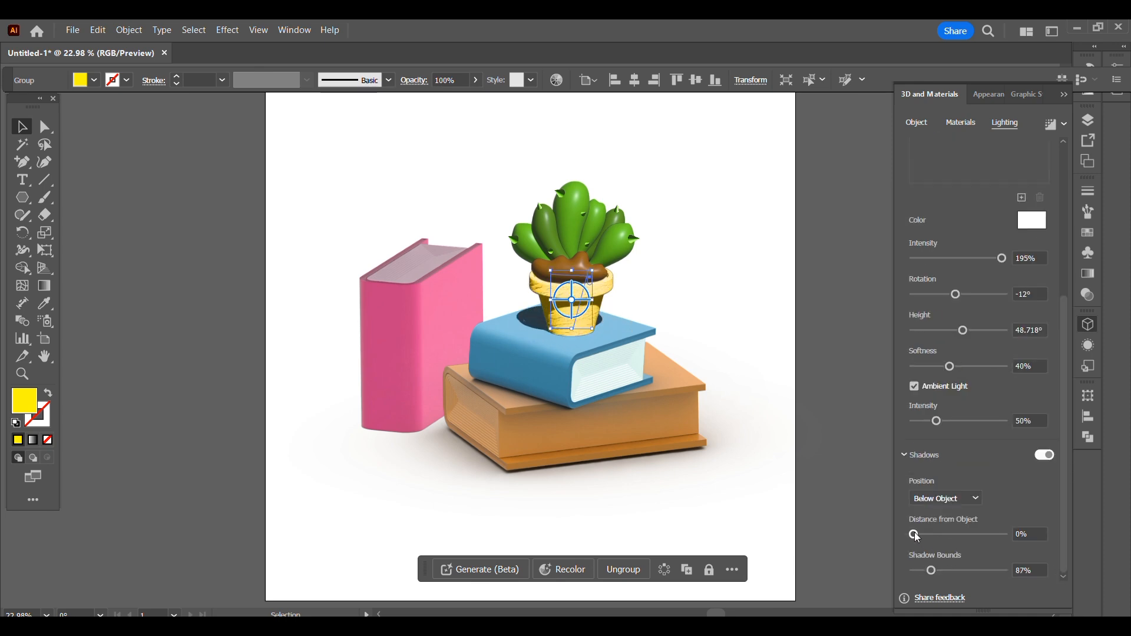
{"action": "scroll", "coordinate": [1019, 402], "scroll_direction": "up", "scroll_amount": 3}
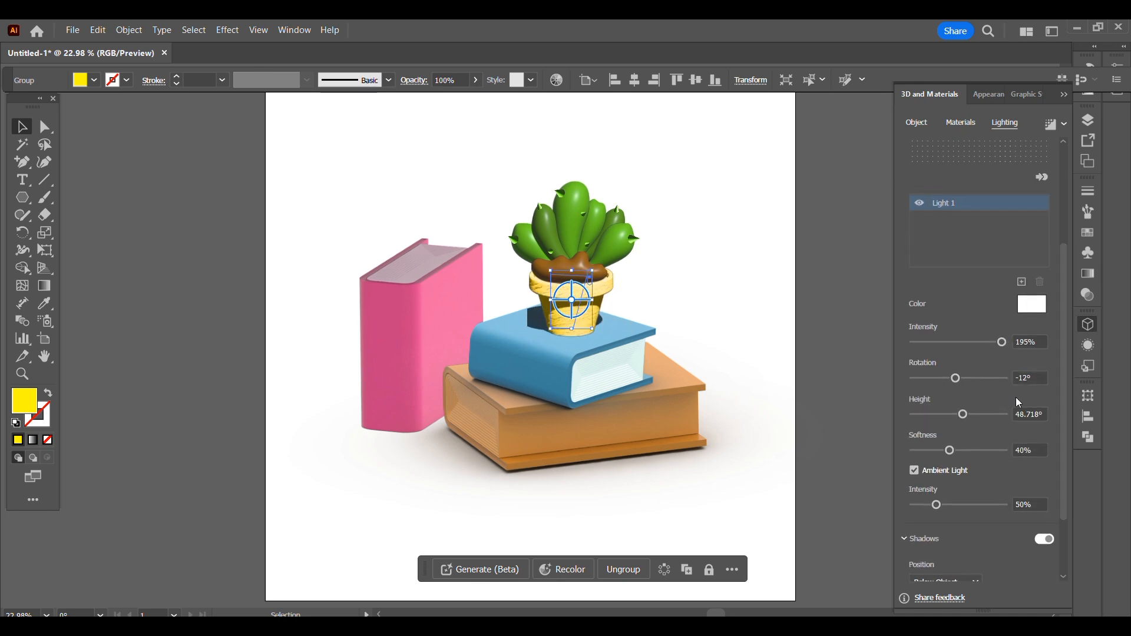
{"action": "left_click_drag", "start_coordinate": [958, 383], "coordinate": [956, 364]}
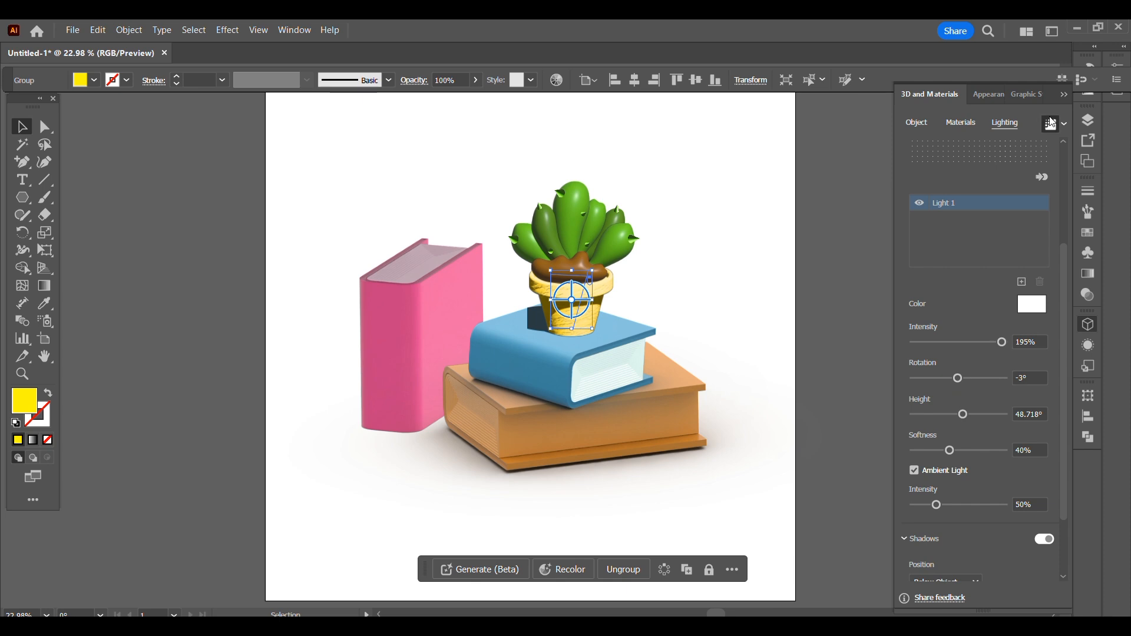
{"action": "left_click", "coordinate": [778, 318]}
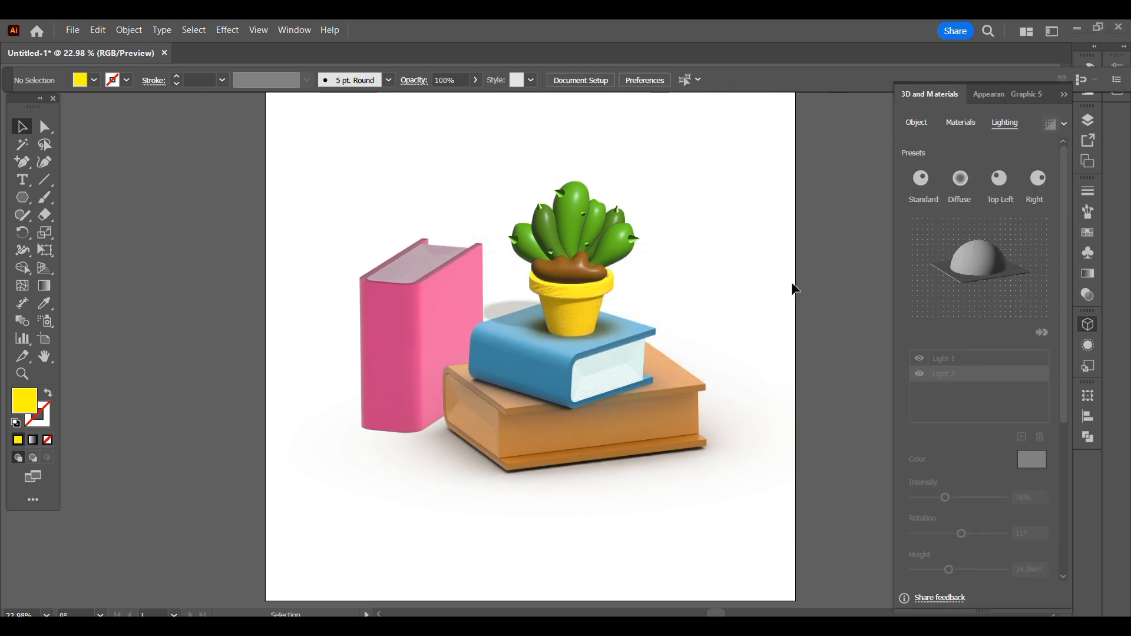
- Add extra lights to the standing pink book and deselect it
{"action": "left_click", "coordinate": [420, 315]}
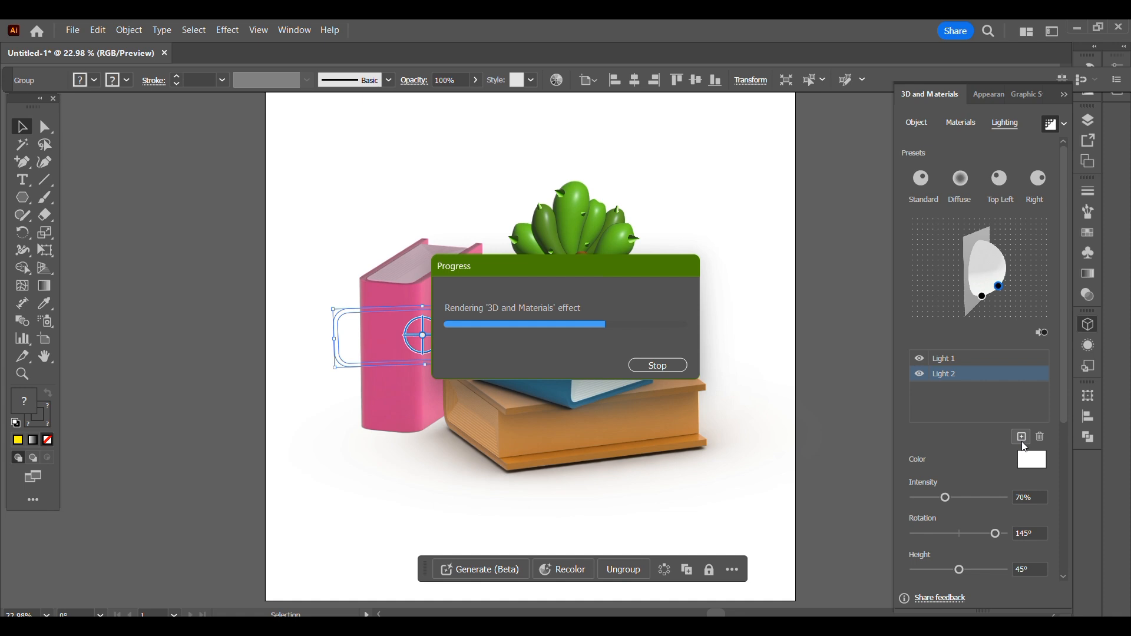
{"action": "key", "text": "ctrl+shift+a"}
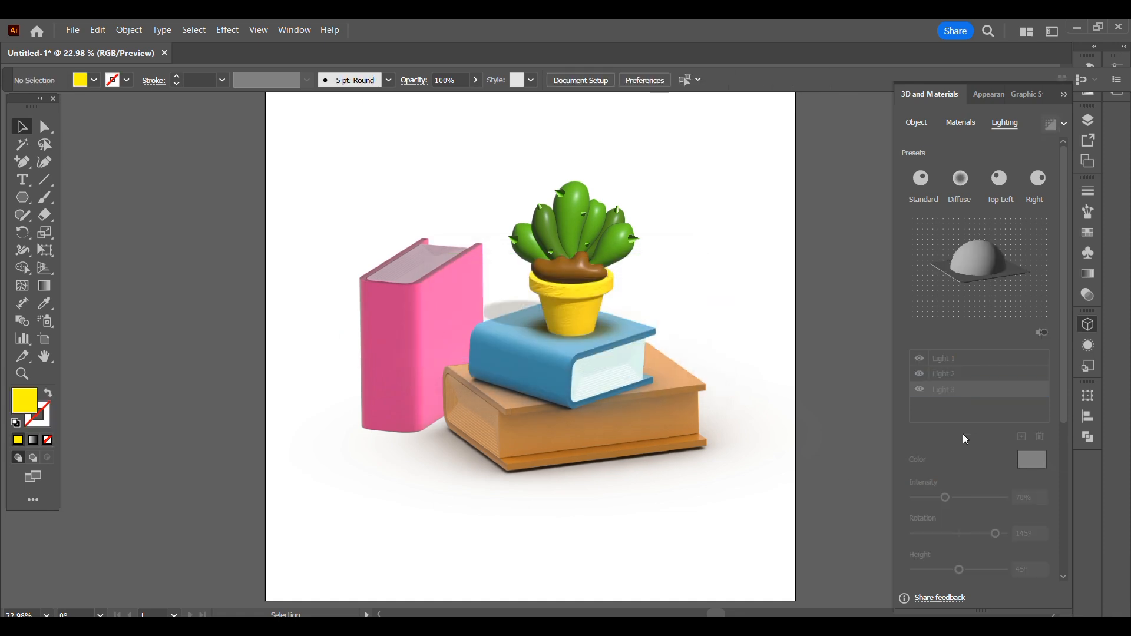
- Apply a Multiply Drop Shadow to the pink book at 75% opacity, 7 pt X offset, 6 pt Y offset and 5 pt blur
{"action": "left_click", "coordinate": [416, 352]}
{"action": "left_click", "coordinate": [228, 30]}
{"action": "left_click", "coordinate": [430, 222]}
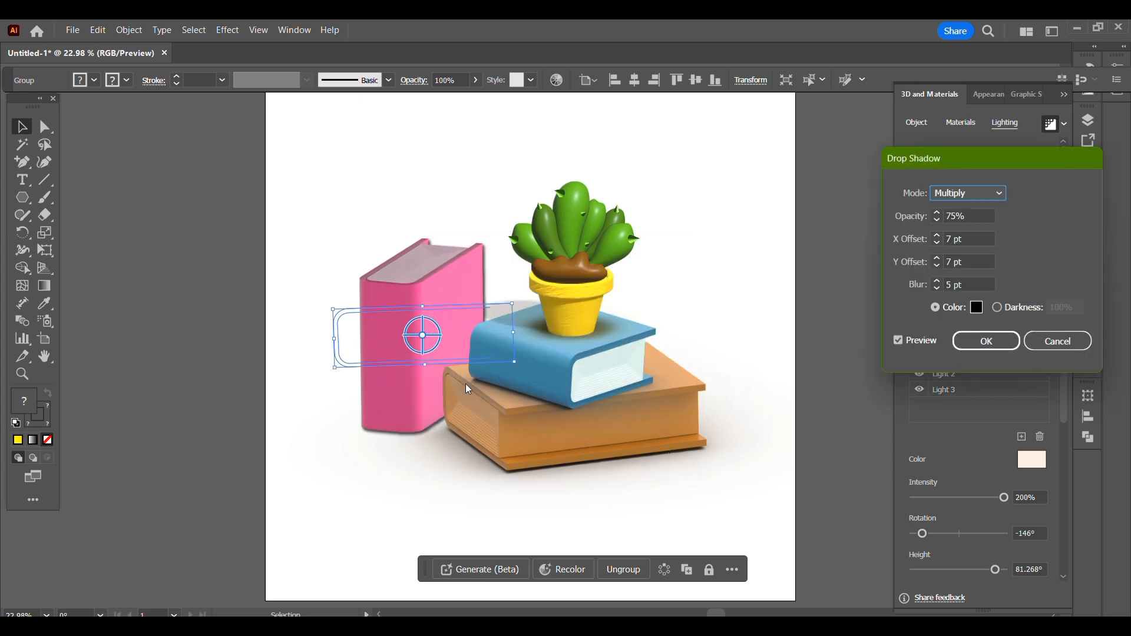
{"action": "left_click", "coordinate": [937, 268]}
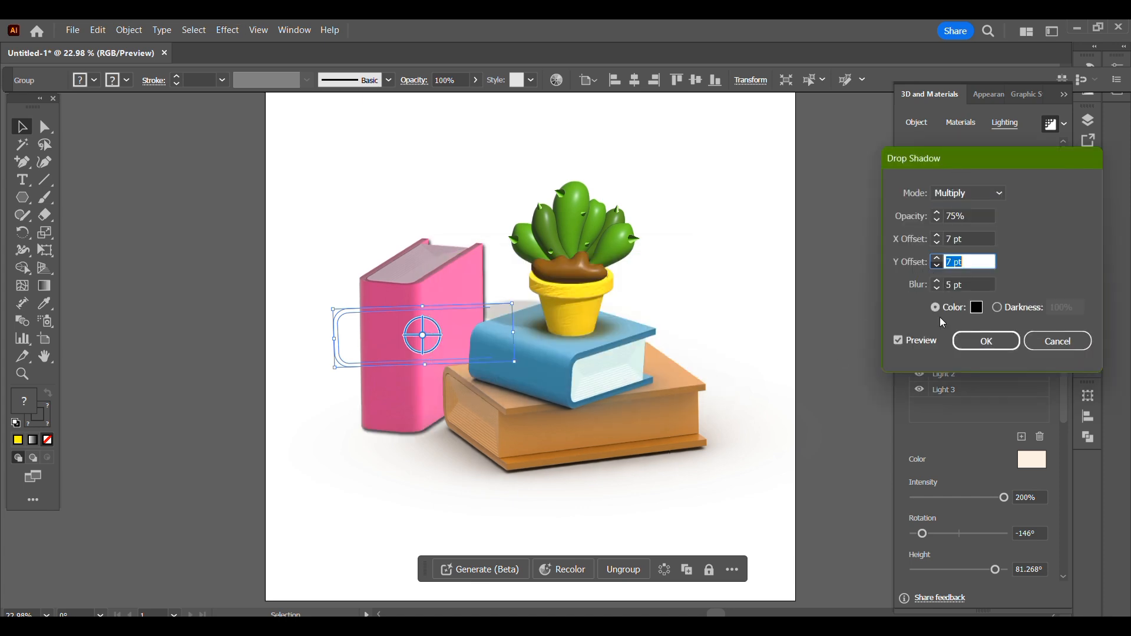
{"action": "key", "text": "Down"}
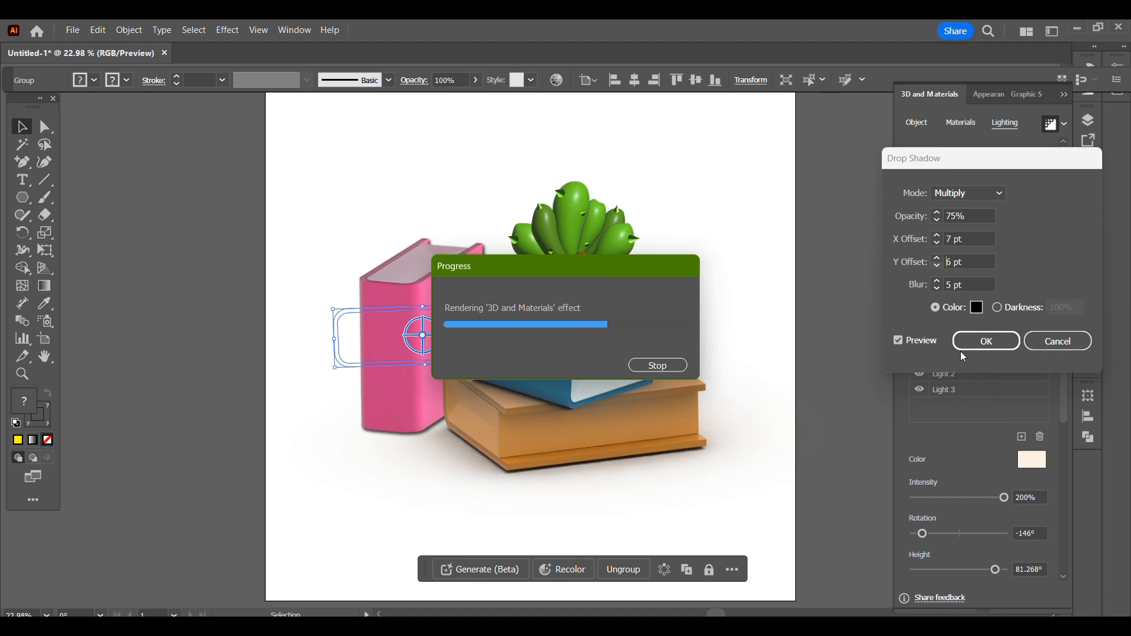
- Shift the pink book's drop shadow to an X offset around -4 pt and a Y offset around 6 pt, and deselect the book
{"action": "left_click", "coordinate": [937, 258]}
{"action": "left_click", "coordinate": [936, 243]}
{"action": "left_click", "coordinate": [937, 258]}
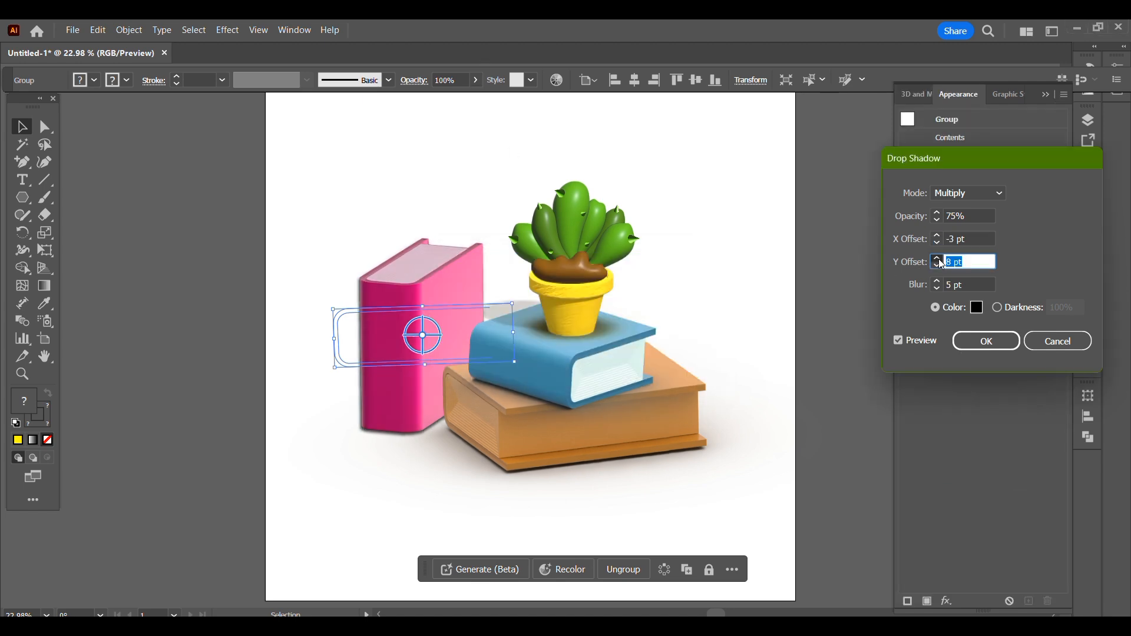
{"action": "left_click", "coordinate": [937, 268]}
{"action": "left_click", "coordinate": [937, 267]}
{"action": "left_click", "coordinate": [937, 243]}
{"action": "left_click", "coordinate": [937, 235]}
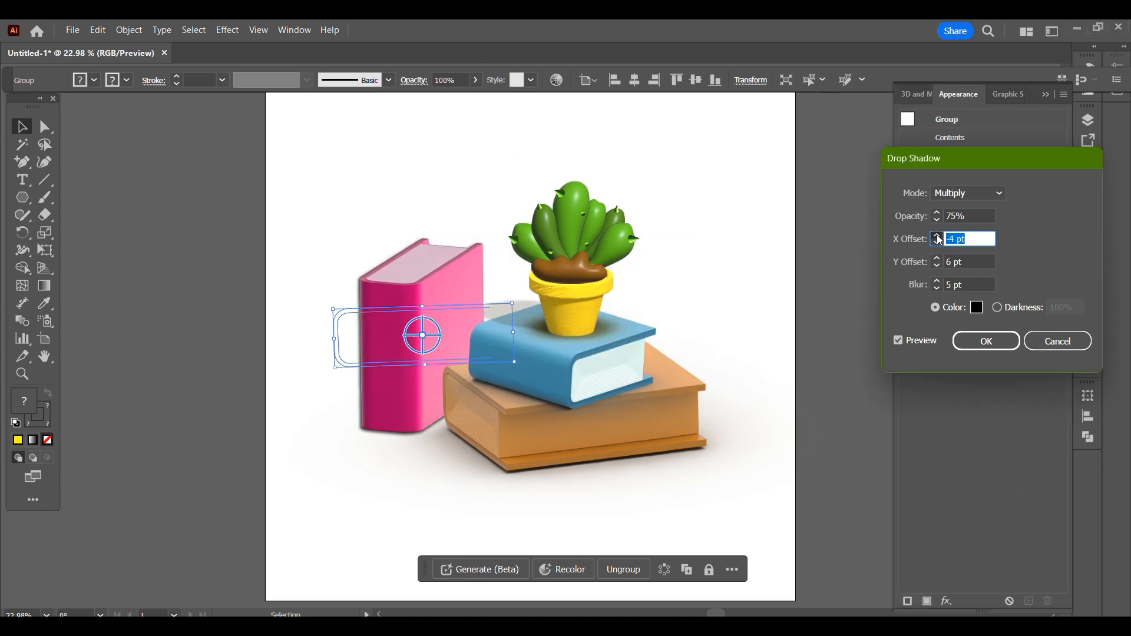
{"action": "left_click", "coordinate": [936, 235]}
{"action": "left_click", "coordinate": [937, 258]}
{"action": "left_click", "coordinate": [982, 341]}
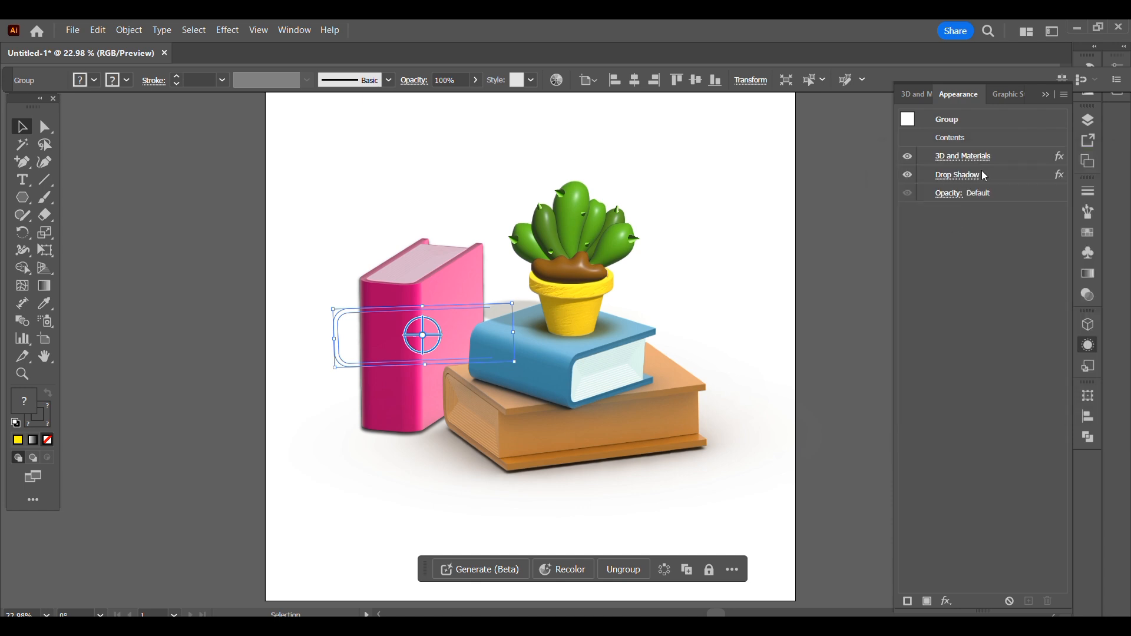
{"action": "left_click", "coordinate": [1088, 324]}
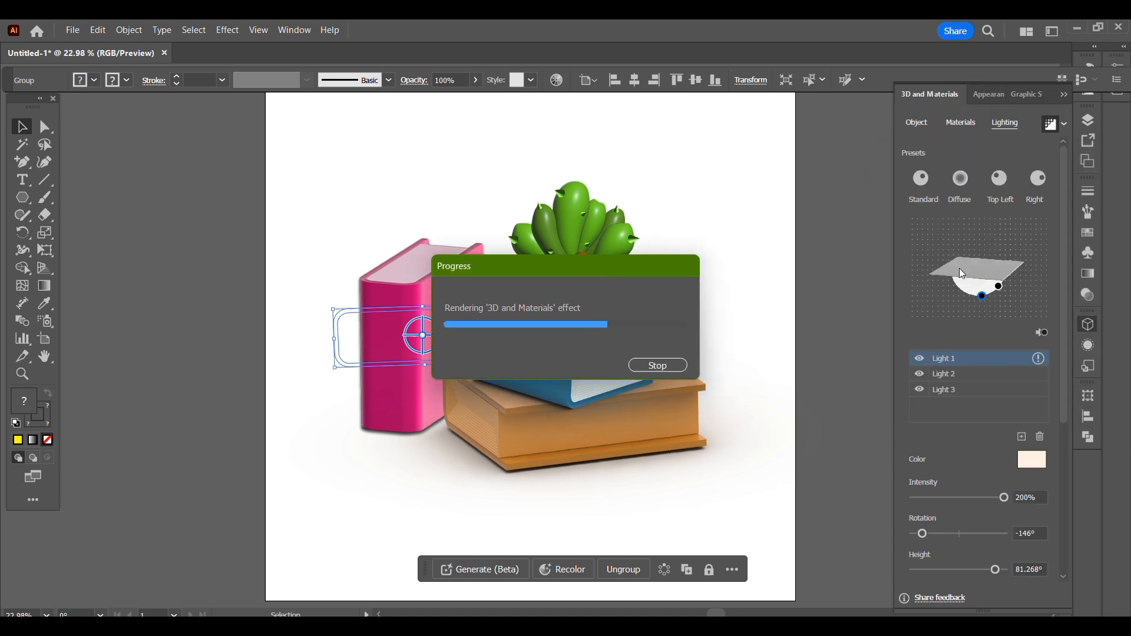
{"action": "left_click", "coordinate": [517, 171]}
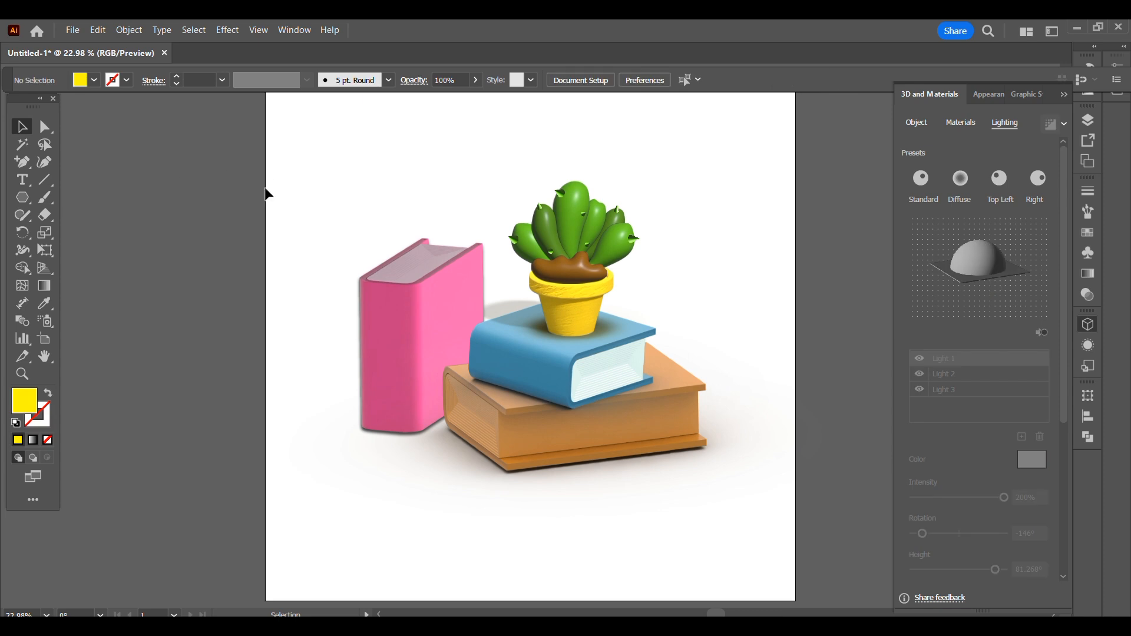
- Draw a rectangle about 1998 by 1658 pt over the upper part of the artboard, fitted to its top and side edges
{"action": "key", "text": "ctrl+minus"}
{"action": "right_click", "coordinate": [27, 197]}
{"action": "left_click", "coordinate": [76, 198]}
{"action": "left_click_drag", "start_coordinate": [335, 139], "coordinate": [743, 462]}
{"action": "left_click", "coordinate": [23, 127]}
{"action": "left_click_drag", "start_coordinate": [743, 300], "coordinate": [722, 300]}
{"action": "left_click_drag", "start_coordinate": [528, 139], "coordinate": [528, 143]}
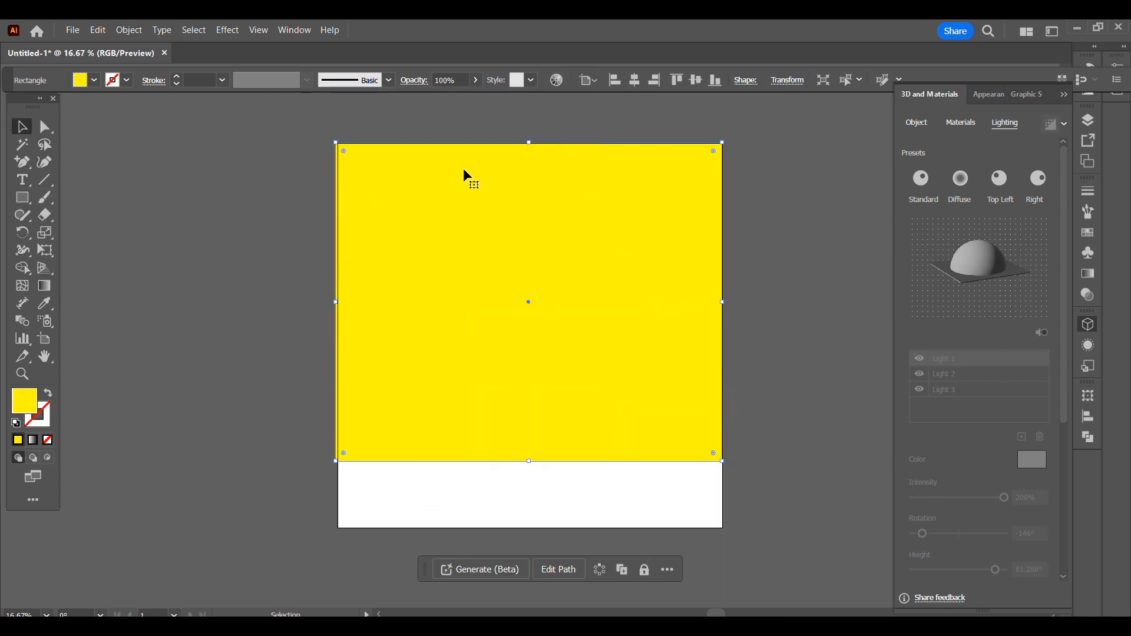
{"action": "left_click_drag", "start_coordinate": [336, 302], "coordinate": [338, 305]}
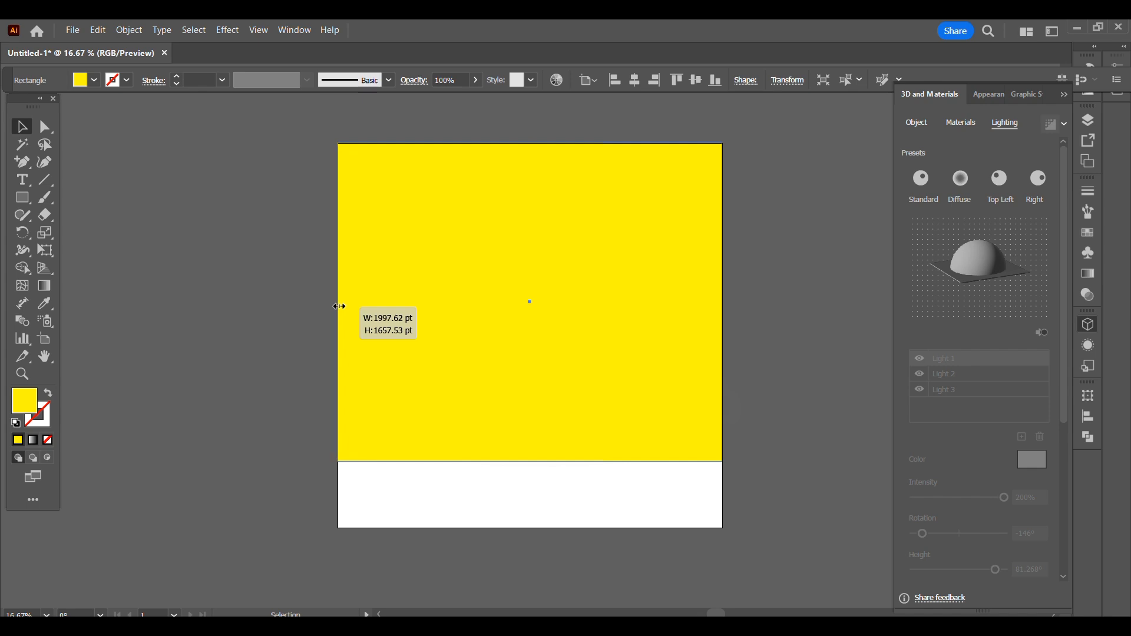
- Send the background rectangle behind the books and plant, and fill it with white
{"action": "right_click", "coordinate": [586, 183]}
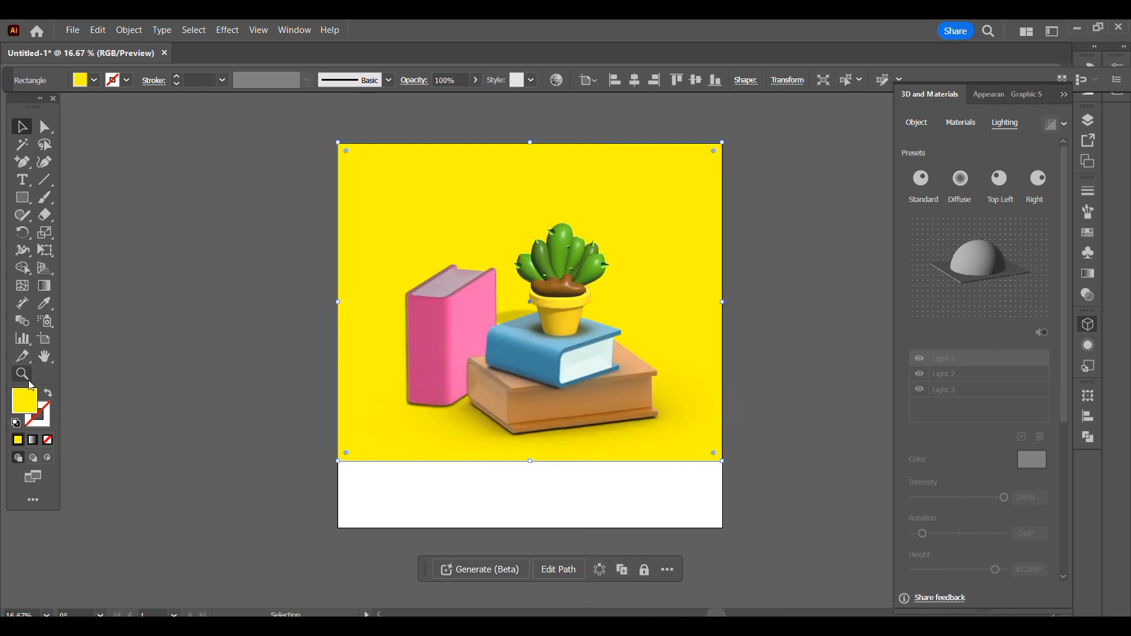
{"action": "double_click", "coordinate": [22, 405]}
{"action": "left_click_drag", "start_coordinate": [823, 170], "coordinate": [768, 104]}
{"action": "left_click", "coordinate": [1116, 111]}
- Apply the Cartagena Wall Bricks material to the background rectangle
{"action": "left_click", "coordinate": [960, 122]}
{"action": "left_click", "coordinate": [917, 123]}
{"action": "left_click", "coordinate": [960, 123]}
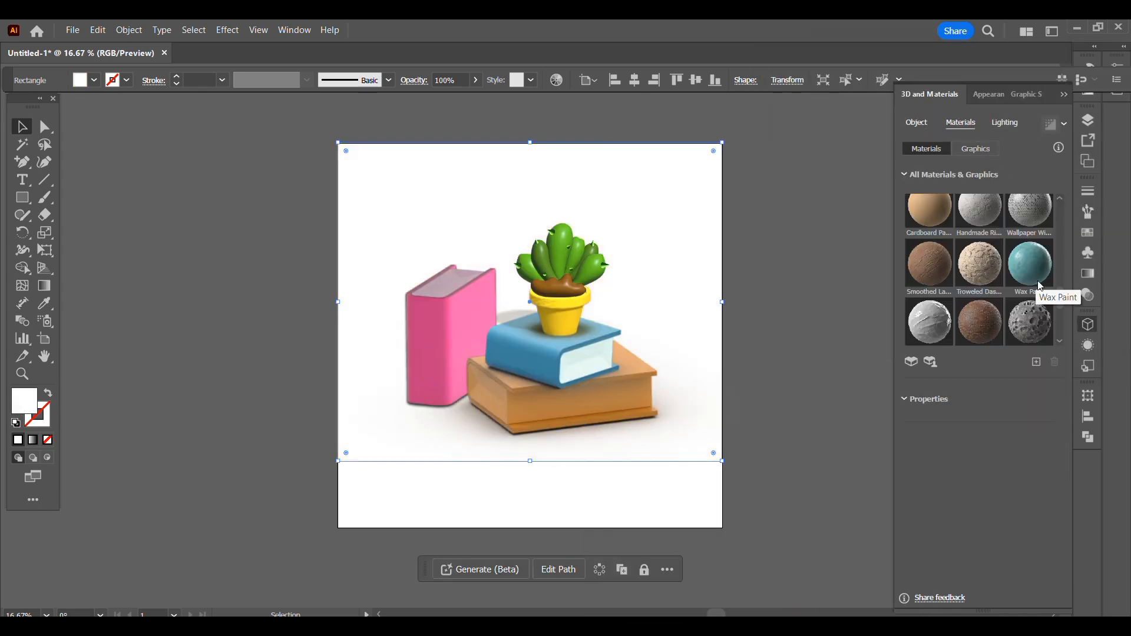
{"action": "left_click", "coordinate": [998, 326]}
{"action": "scroll", "coordinate": [1059, 454], "scroll_direction": "down", "scroll_amount": 3}
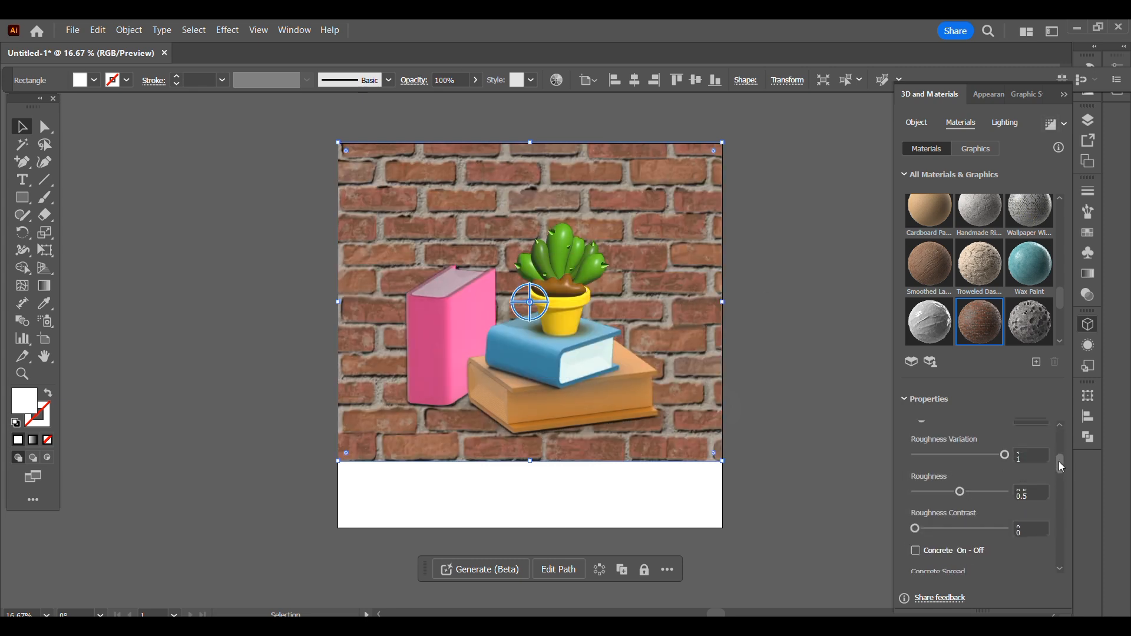
- Set the brick material's repeat to 317 and contrast to 0.18, and adjust its roughness
{"action": "left_click_drag", "start_coordinate": [948, 481], "coordinate": [943, 477]}
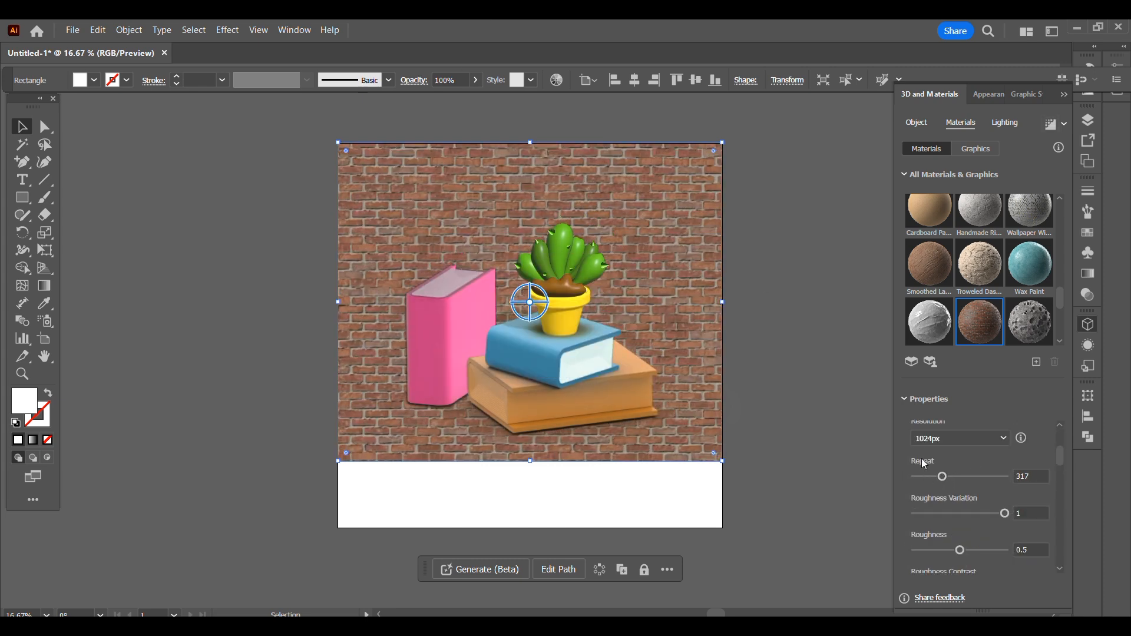
{"action": "left_click_drag", "start_coordinate": [960, 550], "coordinate": [1019, 538]}
{"action": "left_click_drag", "start_coordinate": [1059, 457], "coordinate": [1059, 541]}
{"action": "left_click", "coordinate": [983, 451]}
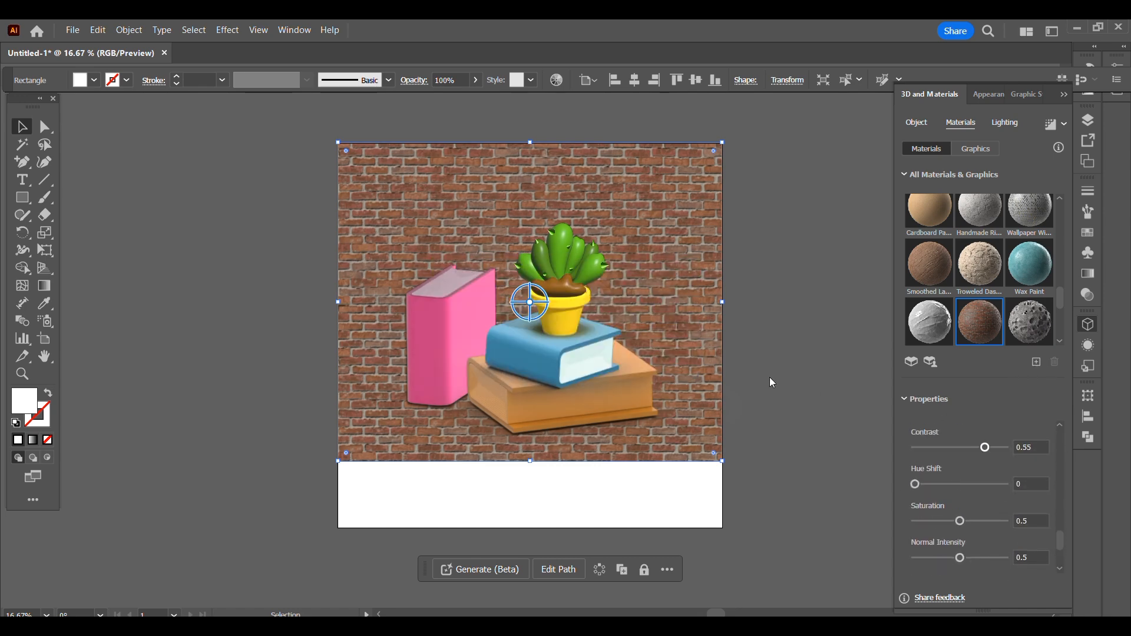
{"action": "left_click", "coordinate": [968, 449]}
- Shorten the brick wall to near the books' base and draw a floor rectangle filling the artboard below it
{"action": "left_click_drag", "start_coordinate": [530, 462], "coordinate": [532, 418]}
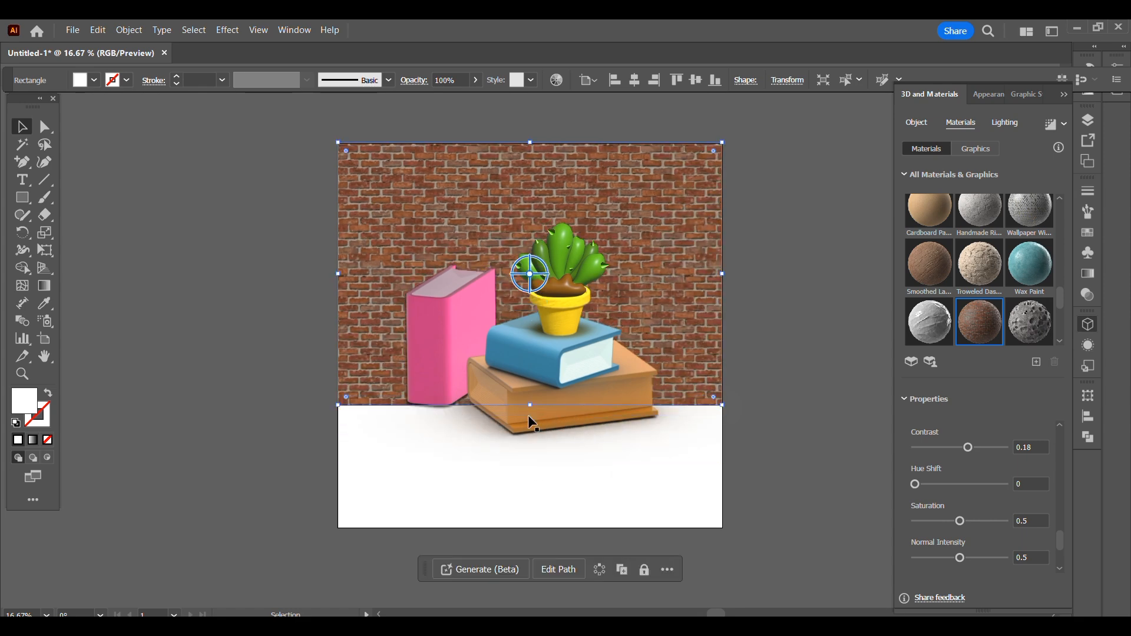
{"action": "key", "text": "m"}
{"action": "left_click_drag", "start_coordinate": [337, 417], "coordinate": [722, 528]}
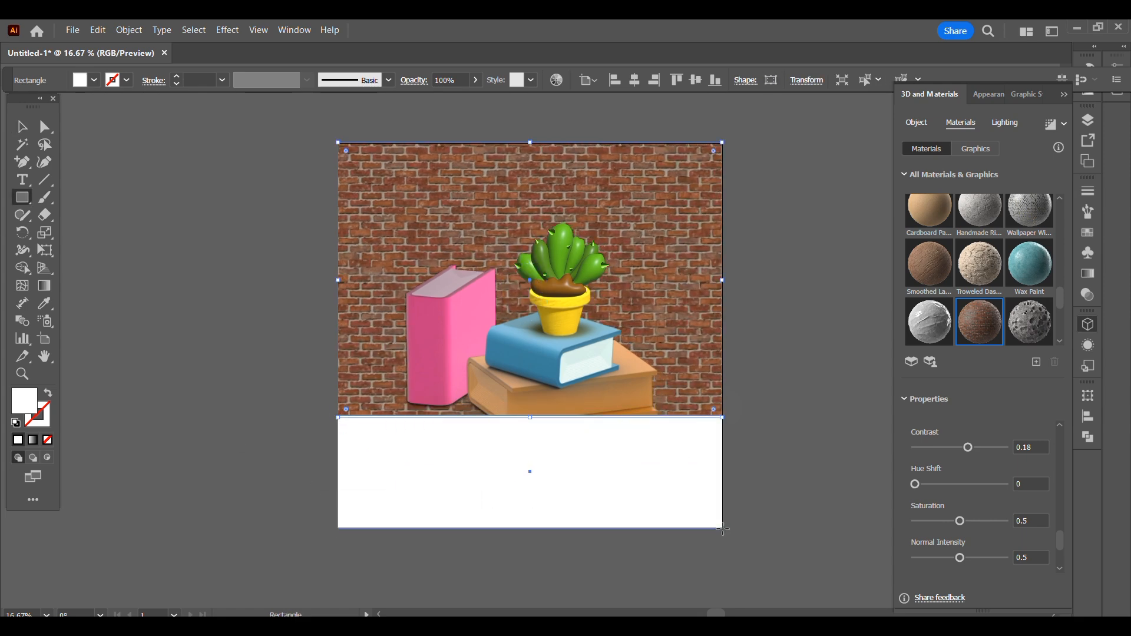
{"action": "key", "text": "v"}
- Apply the Natural Ebony Reconstituted Wood material to the floor rectangle and arrange it behind the books
{"action": "scroll", "coordinate": [1001, 271], "scroll_direction": "down", "scroll_amount": 3}
{"action": "scroll", "coordinate": [942, 282], "scroll_direction": "down", "scroll_amount": 1}
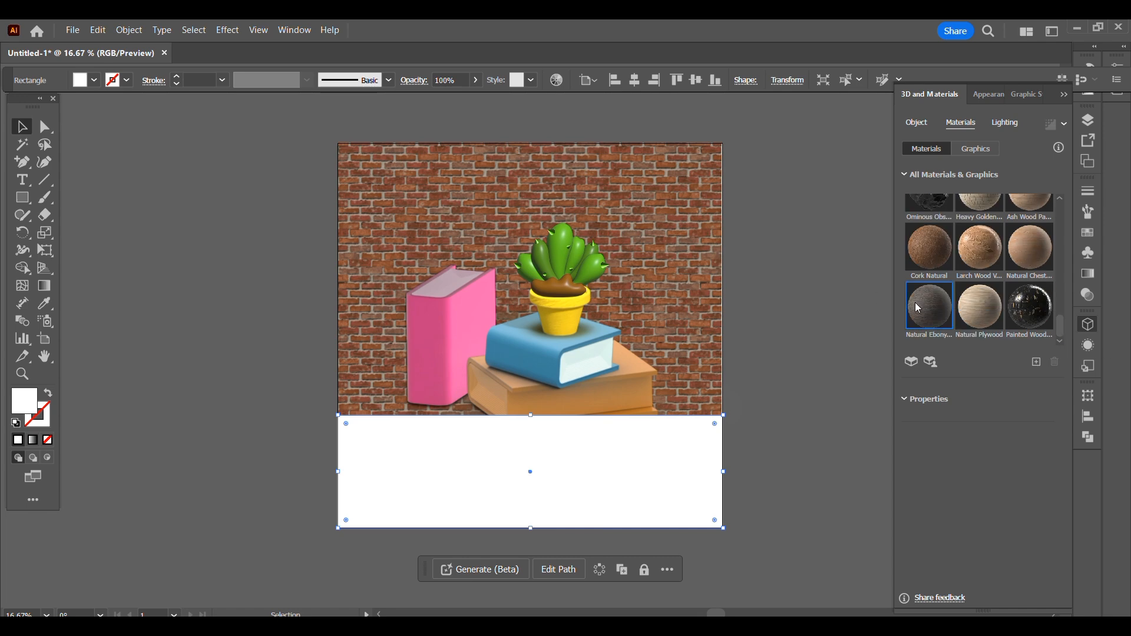
{"action": "left_click", "coordinate": [917, 308]}
{"action": "right_click", "coordinate": [682, 507]}
{"action": "mouse_move", "coordinate": [751, 550]}
{"action": "left_click", "coordinate": [865, 593]}
{"action": "left_click_drag", "start_coordinate": [1060, 442], "coordinate": [1059, 450]}
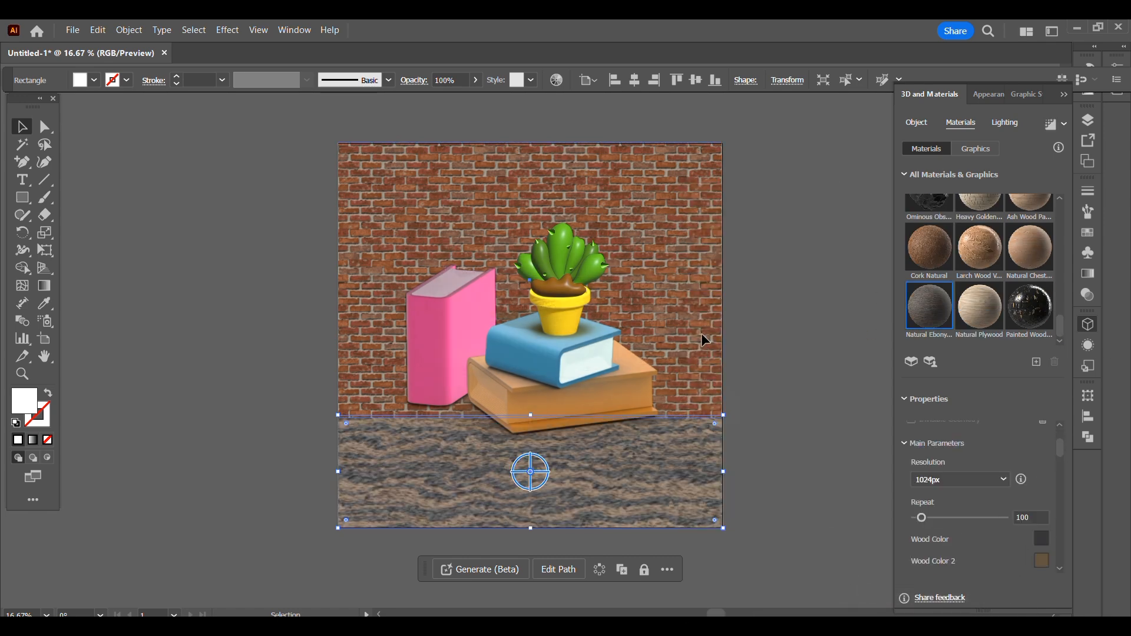
- Raise the brick wall's lower edge behind the books and extend the wood floor up to meet it
{"action": "left_click", "coordinate": [530, 414]}
{"action": "left_click_drag", "start_coordinate": [530, 416], "coordinate": [526, 357]}
{"action": "left_click", "coordinate": [517, 398]}
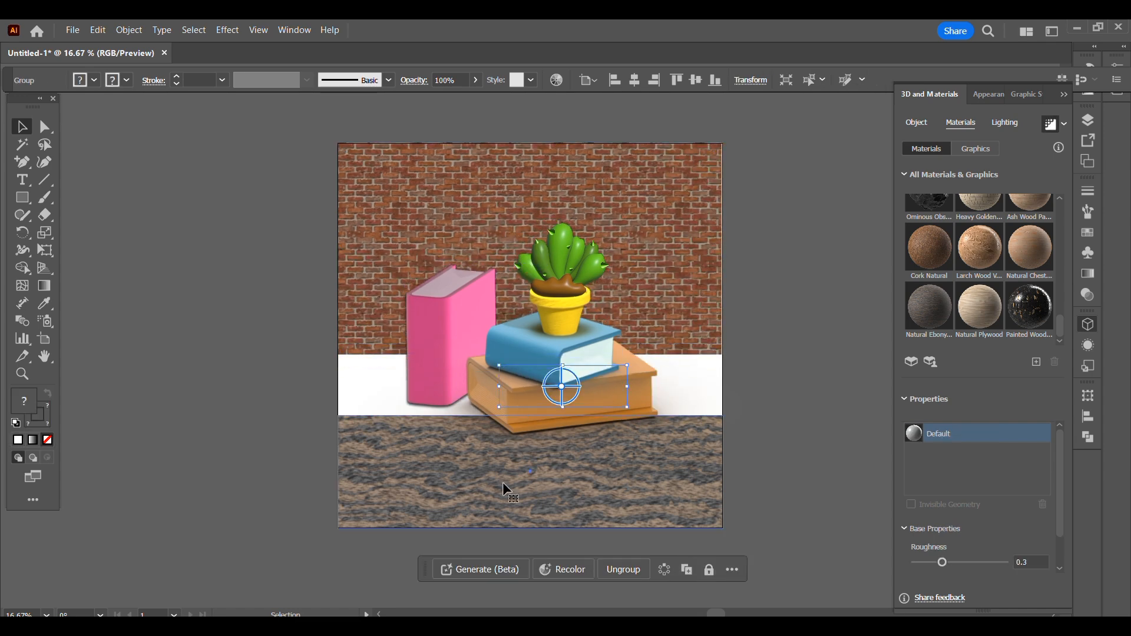
{"action": "left_click", "coordinate": [516, 437]}
{"action": "left_click_drag", "start_coordinate": [530, 415], "coordinate": [535, 352]}
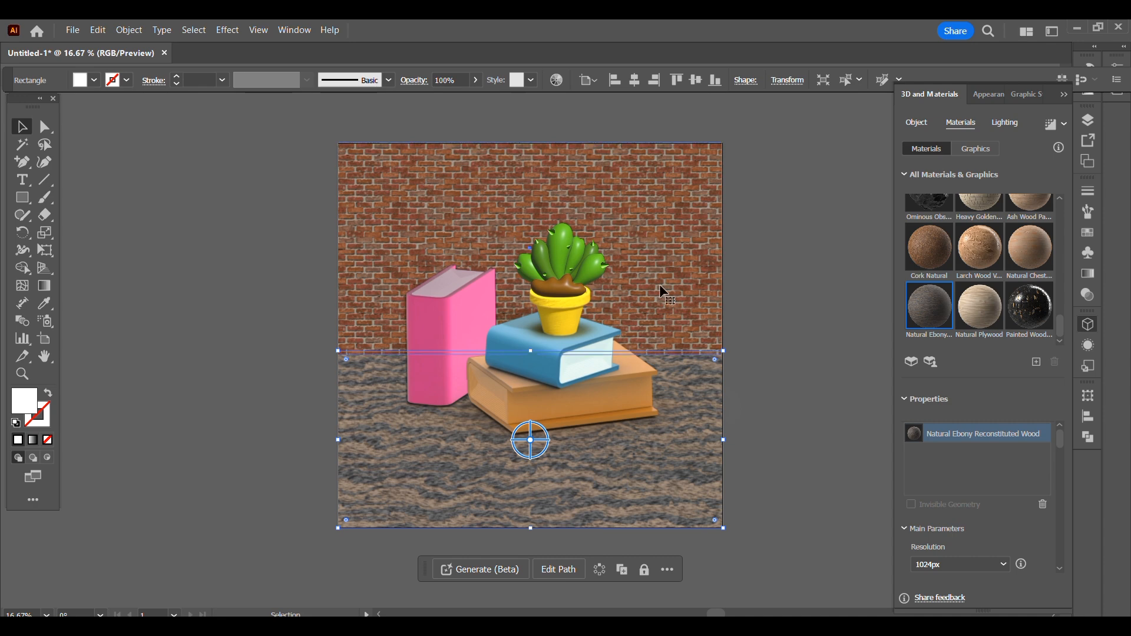
- Try ray-traced rendering on the brick wall
{"action": "left_click", "coordinate": [777, 276]}
{"action": "left_click", "coordinate": [671, 218]}
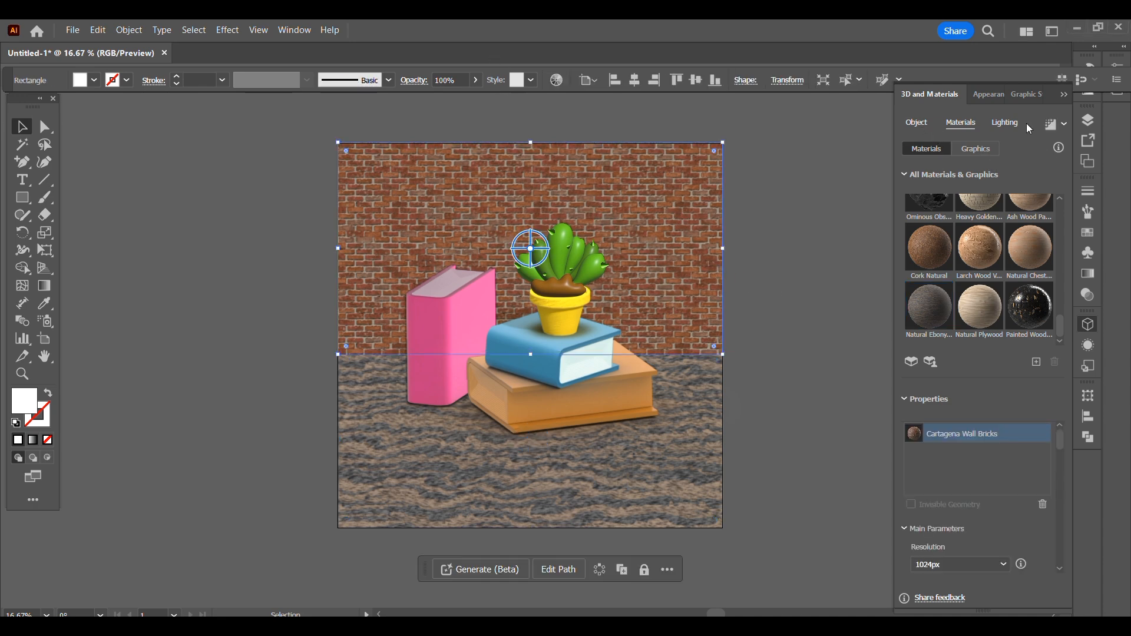
{"action": "left_click", "coordinate": [1050, 123]}
- Set the floor's wood repeat to 343, its Wood Color to yellow and its Wood Color 2 to dark brown
{"action": "left_click", "coordinate": [625, 395]}
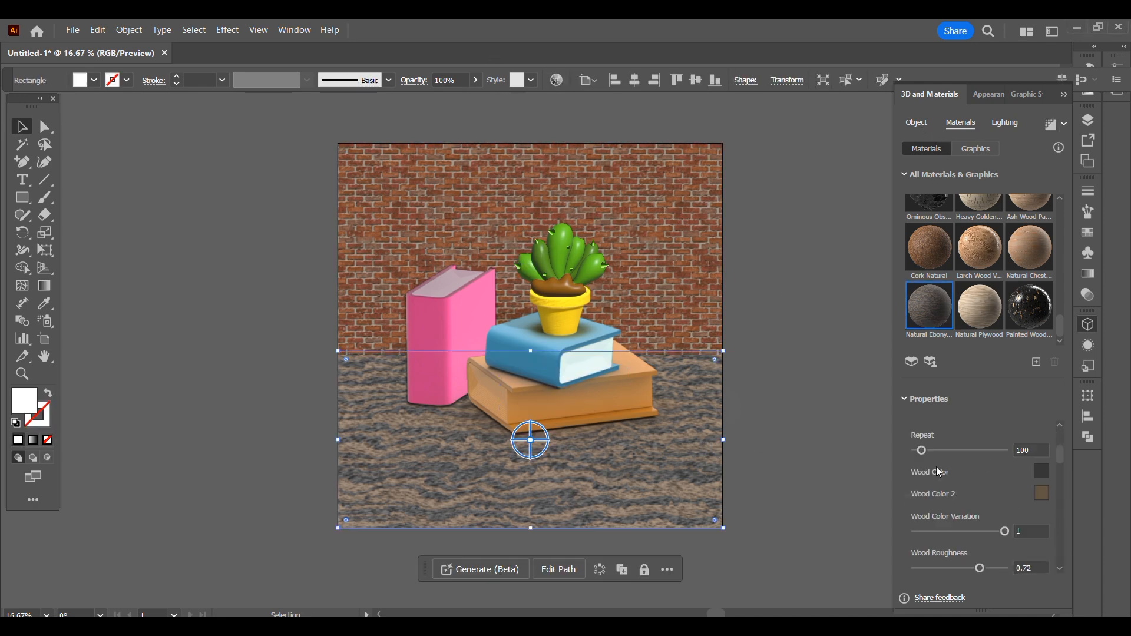
{"action": "left_click_drag", "start_coordinate": [923, 450], "coordinate": [947, 451]}
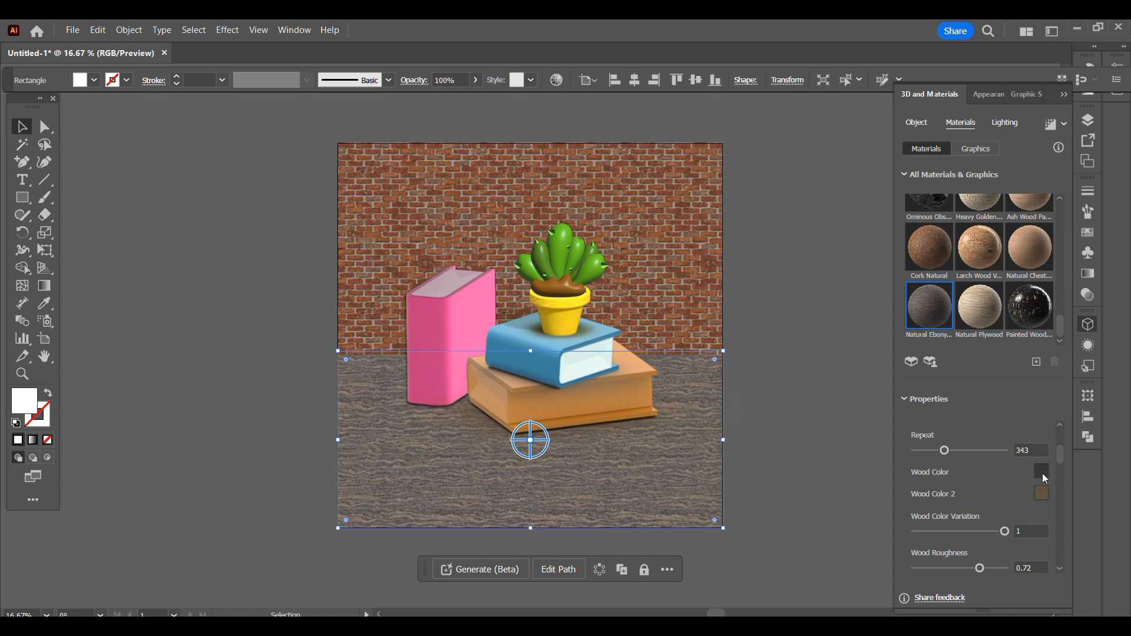
{"action": "left_click", "coordinate": [1042, 472]}
{"action": "left_click", "coordinate": [898, 122]}
{"action": "left_click", "coordinate": [1104, 114]}
{"action": "left_click", "coordinate": [1041, 494]}
{"action": "left_click", "coordinate": [866, 249]}
{"action": "left_click", "coordinate": [1108, 113]}
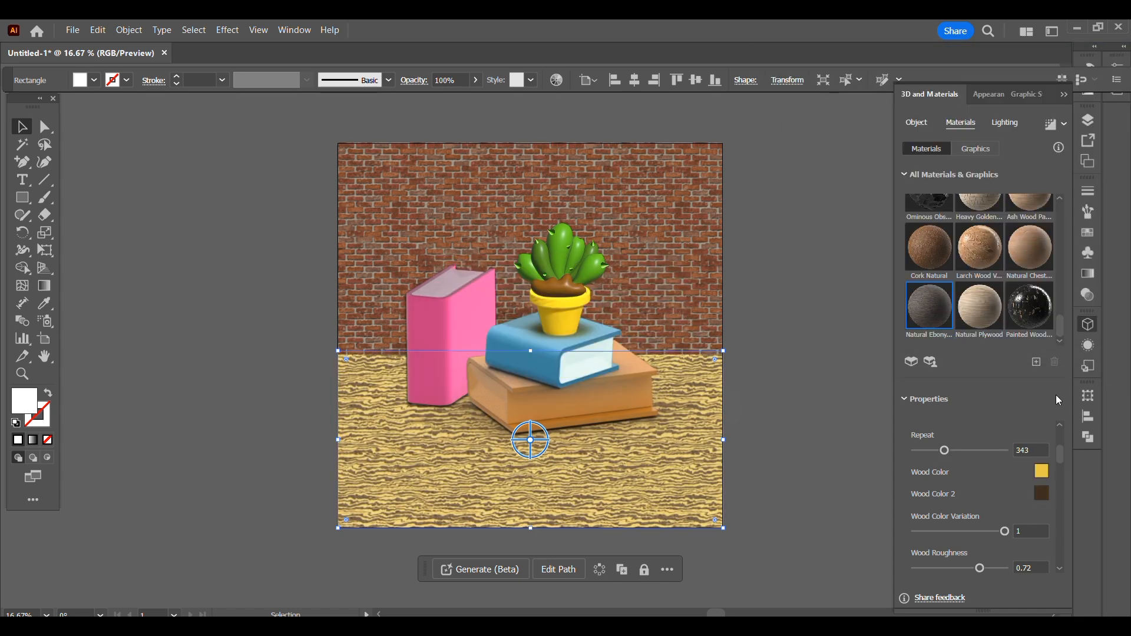
- Change the floor's Wood Color to a pale cream
{"action": "left_click", "coordinate": [1041, 472]}
{"action": "left_click", "coordinate": [812, 134]}
{"action": "left_click", "coordinate": [1112, 116]}
- Render the wood floor and the brick wall with ray tracing
{"action": "left_click", "coordinate": [1049, 125]}
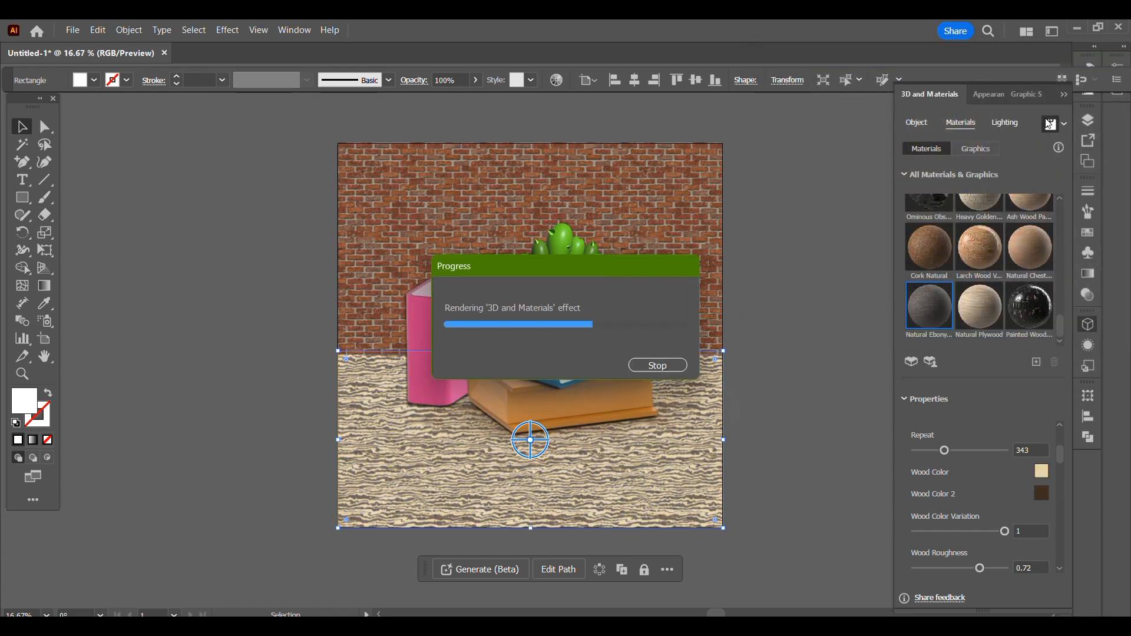
{"action": "left_click", "coordinate": [829, 209]}
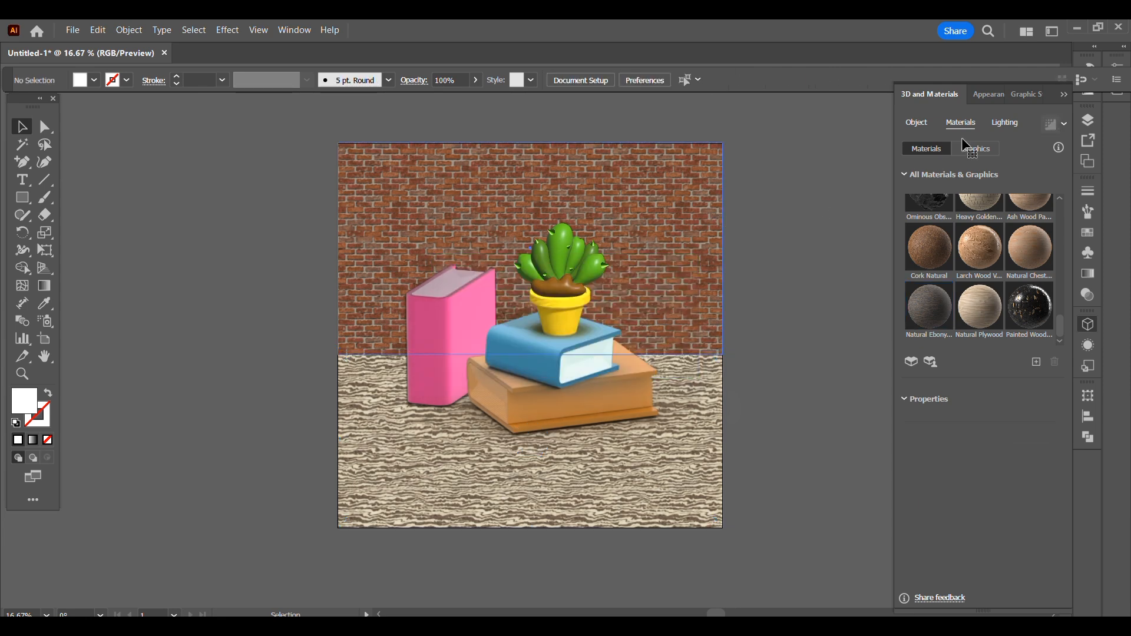
{"action": "left_click", "coordinate": [1055, 129]}
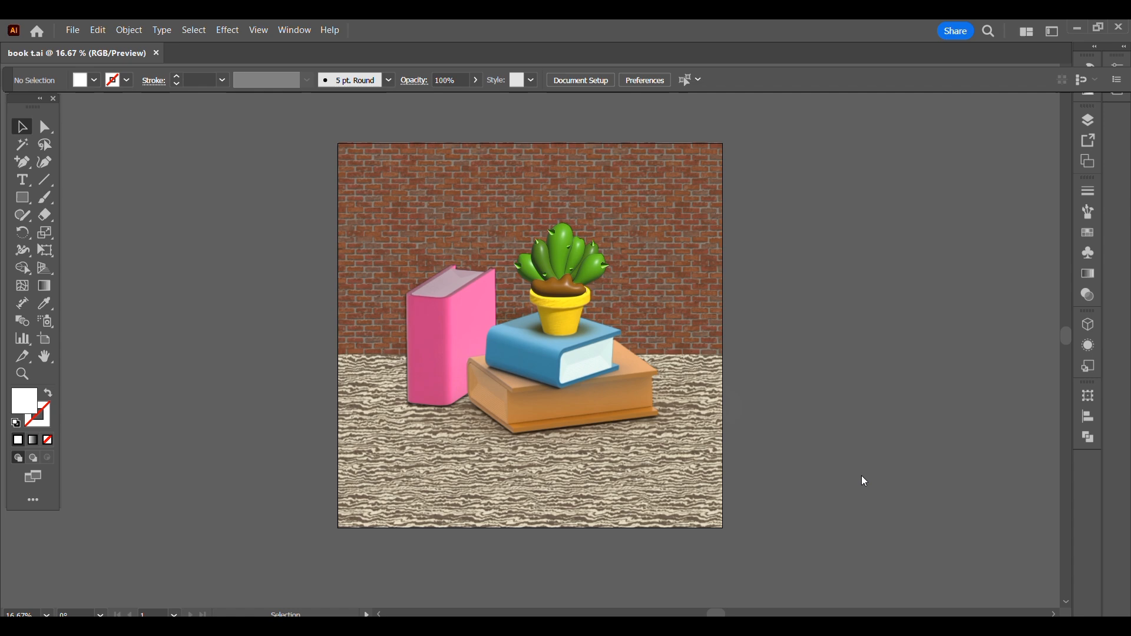
- Try a Contrast of 0.68 on the wood floor's material
{"action": "left_click", "coordinate": [687, 466]}
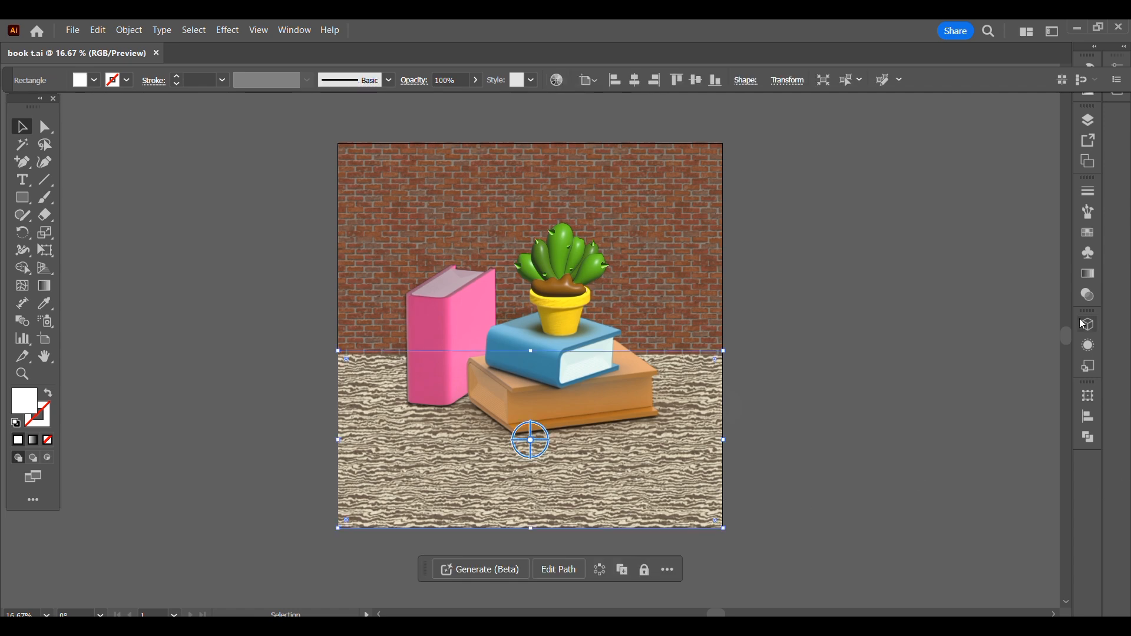
{"action": "left_click", "coordinate": [1088, 324]}
{"action": "left_click", "coordinate": [970, 125]}
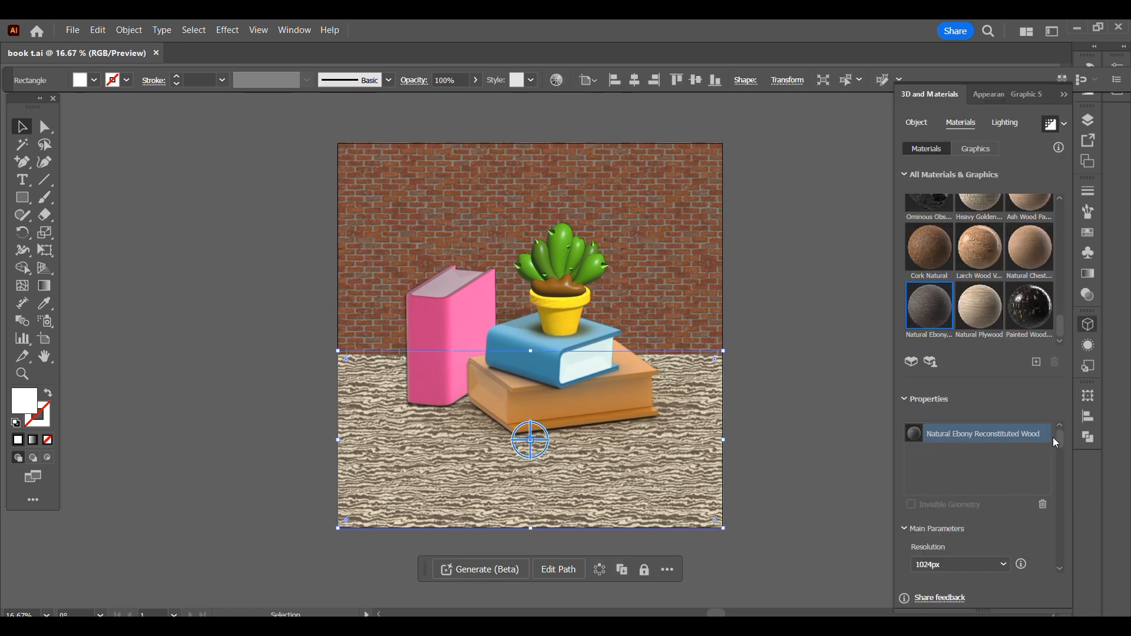
{"action": "scroll", "coordinate": [1062, 455], "scroll_direction": "down", "scroll_amount": 5}
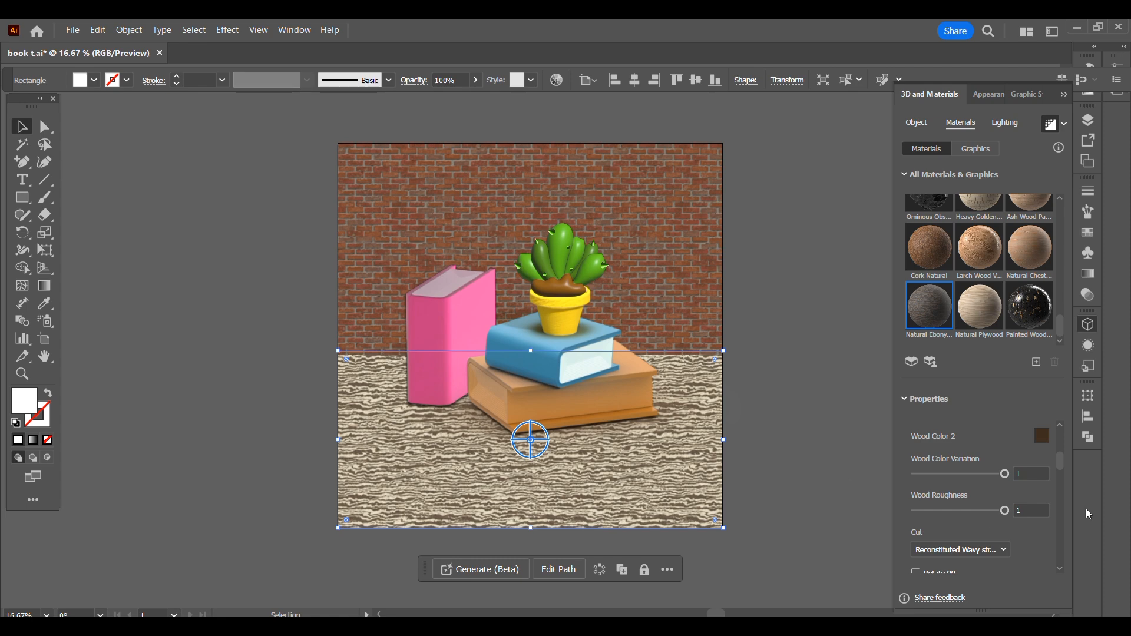
{"action": "scroll", "coordinate": [1060, 478], "scroll_direction": "down", "scroll_amount": 8}
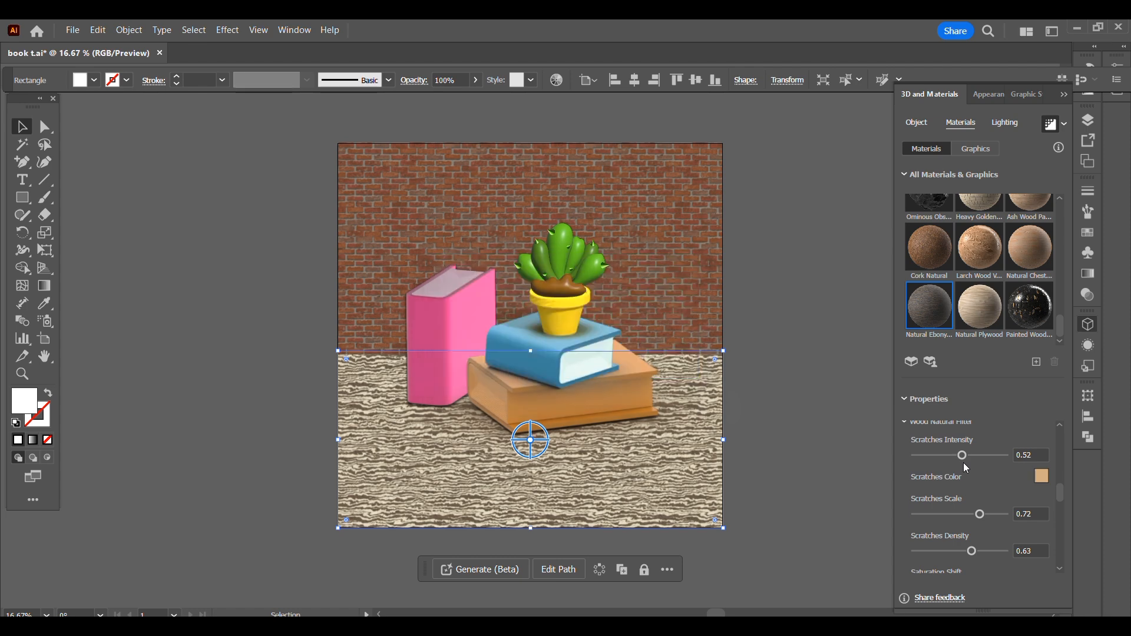
{"action": "scroll", "coordinate": [1061, 513], "scroll_direction": "down", "scroll_amount": 10}
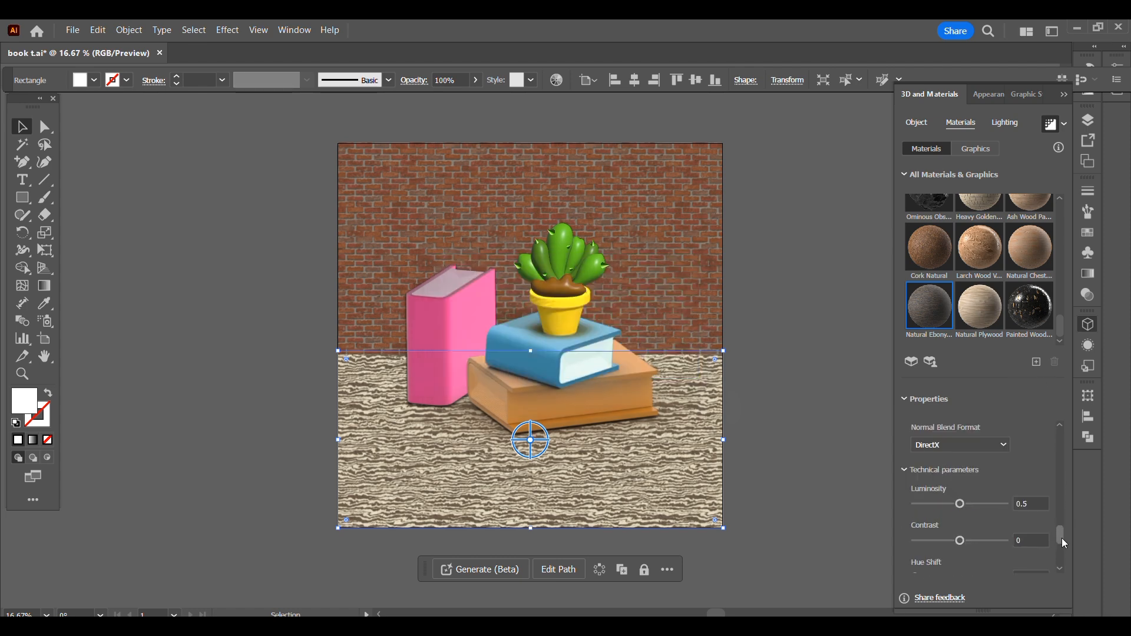
{"action": "left_click", "coordinate": [987, 534]}
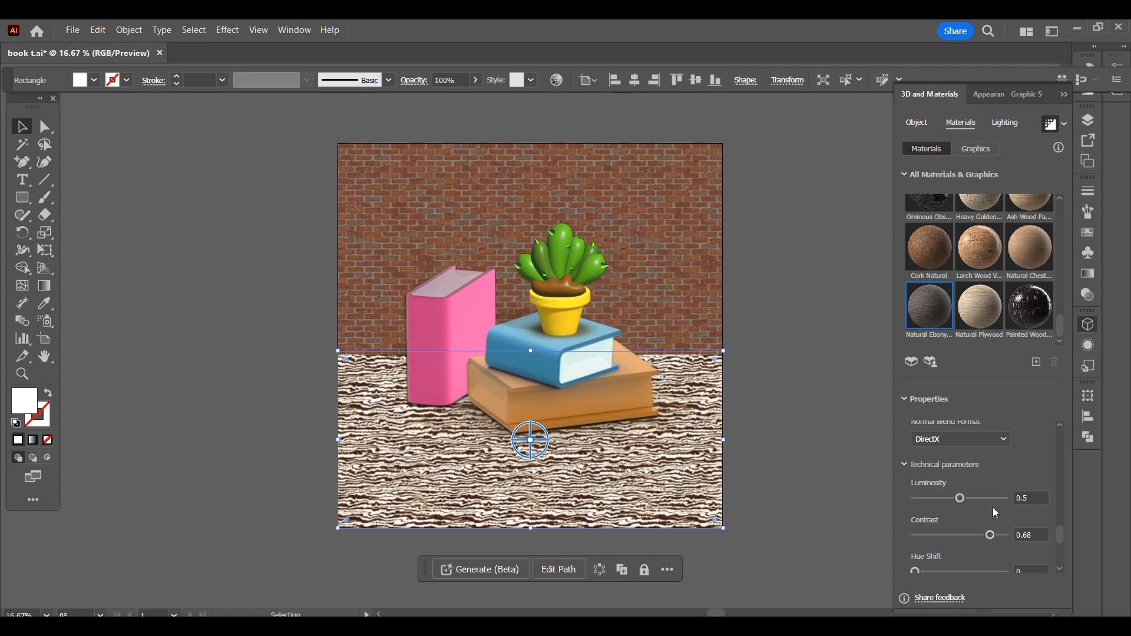
{"action": "left_click", "coordinate": [762, 403]}
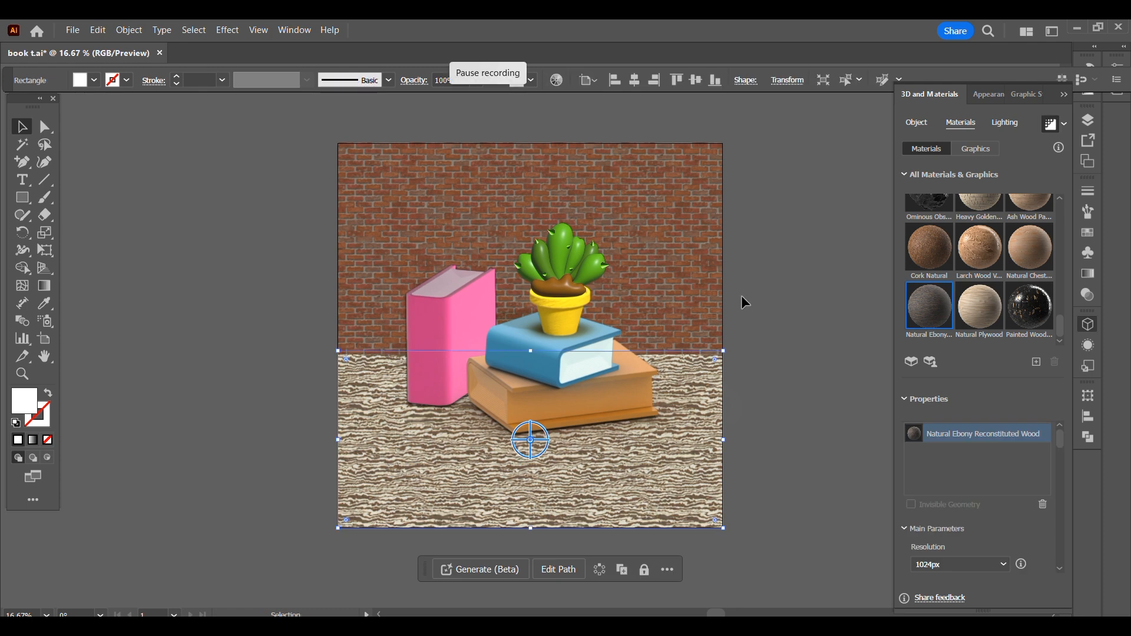
- Check the lighting settings of the brown soil in the flower pot, including its light softness
{"action": "left_click", "coordinate": [741, 296]}
{"action": "left_click", "coordinate": [583, 259]}
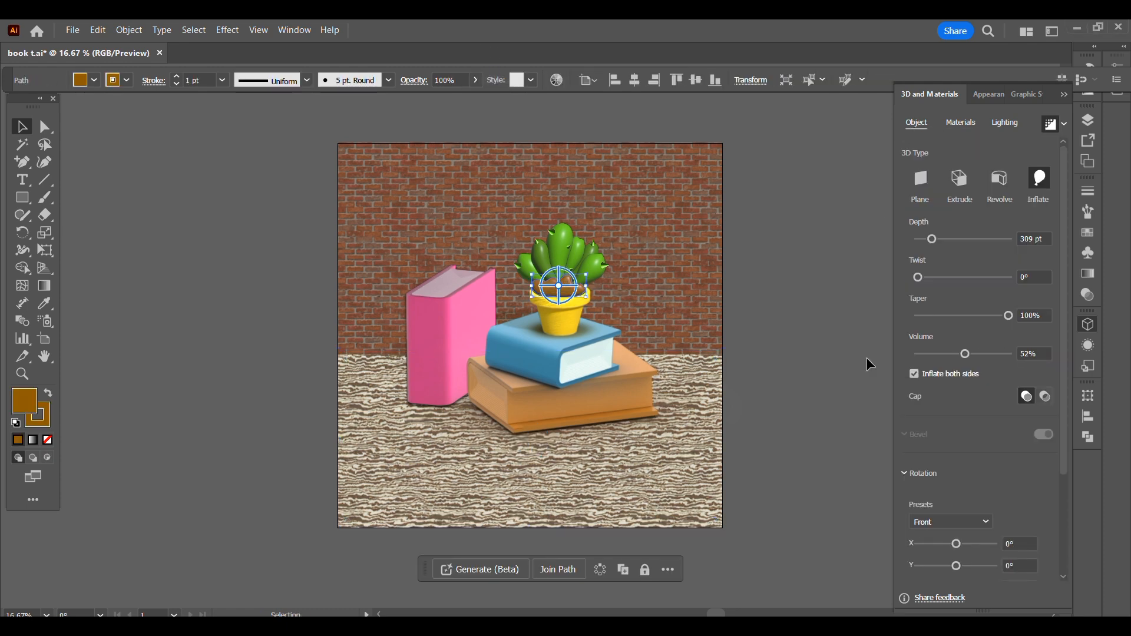
{"action": "left_click", "coordinate": [1005, 122]}
{"action": "scroll", "coordinate": [1066, 447], "scroll_direction": "down", "scroll_amount": 3}
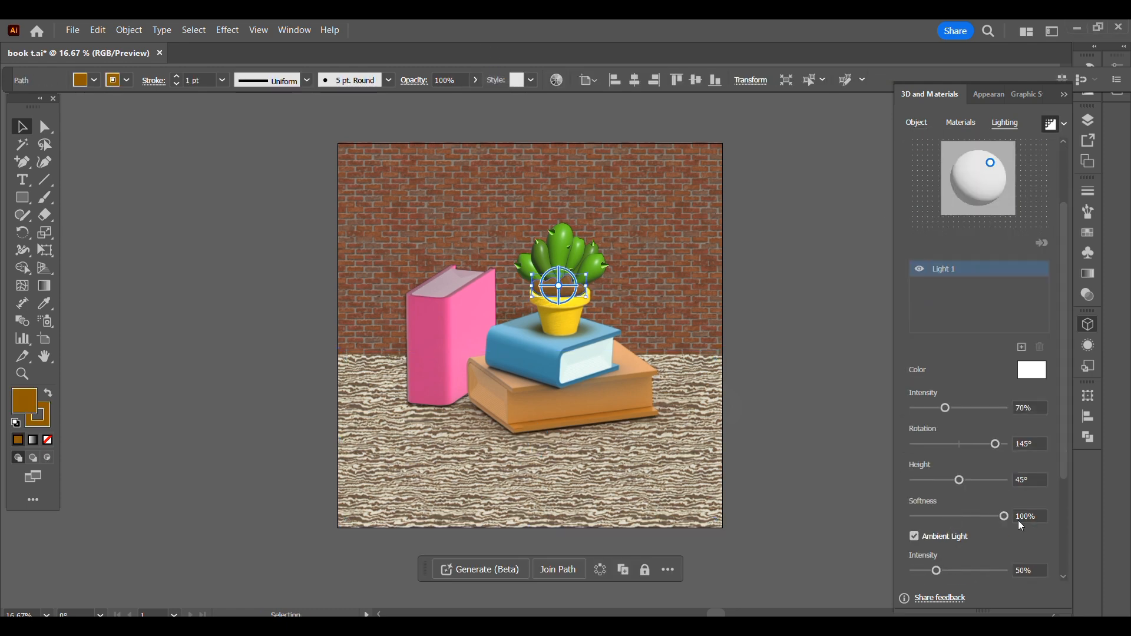
{"action": "left_click", "coordinate": [779, 363]}
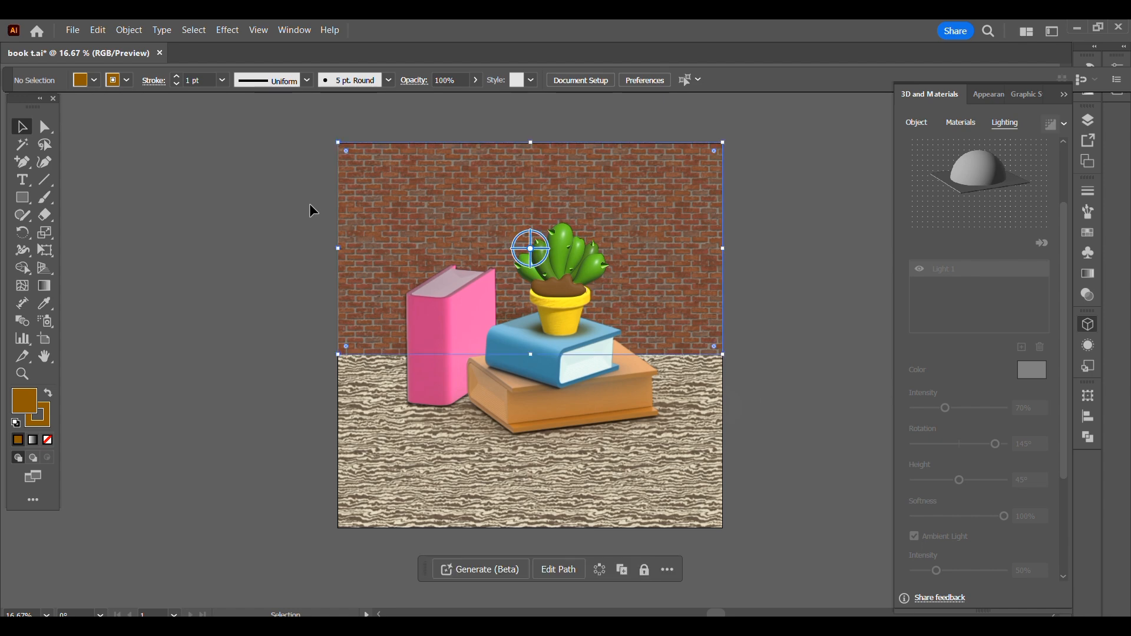
- Shift the floor, books and potted plant down together and extend the brick wall down to the floor
{"action": "left_click", "coordinate": [283, 292]}
{"action": "left_click_drag", "start_coordinate": [284, 292], "coordinate": [736, 517]}
{"action": "left_click", "coordinate": [712, 264], "text": "shift"}
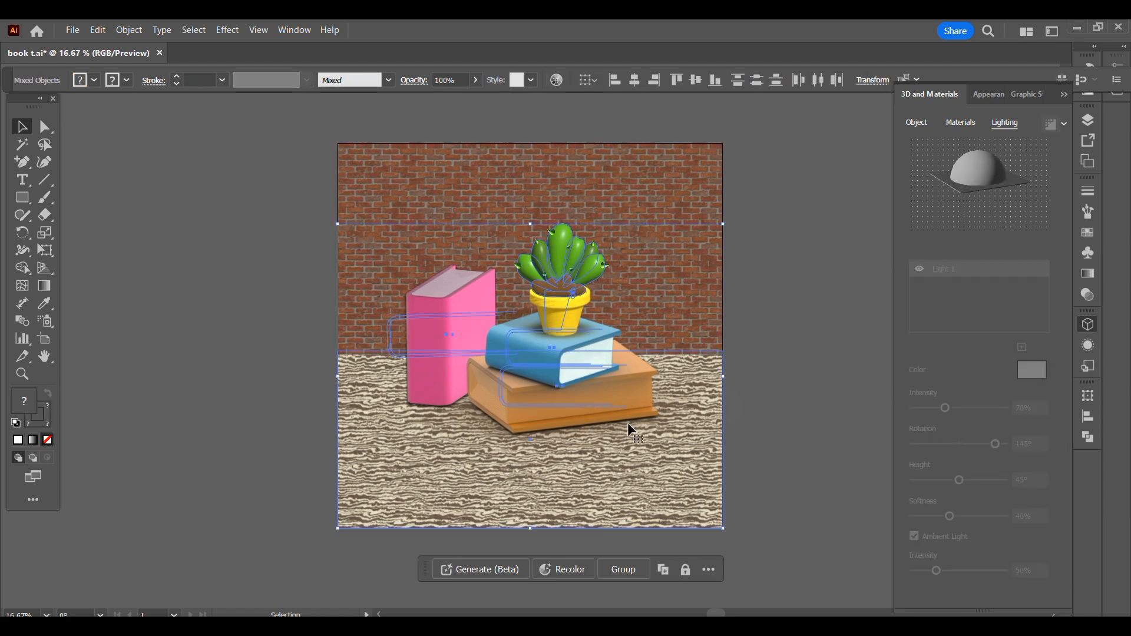
{"action": "left_click_drag", "start_coordinate": [539, 360], "coordinate": [537, 417]}
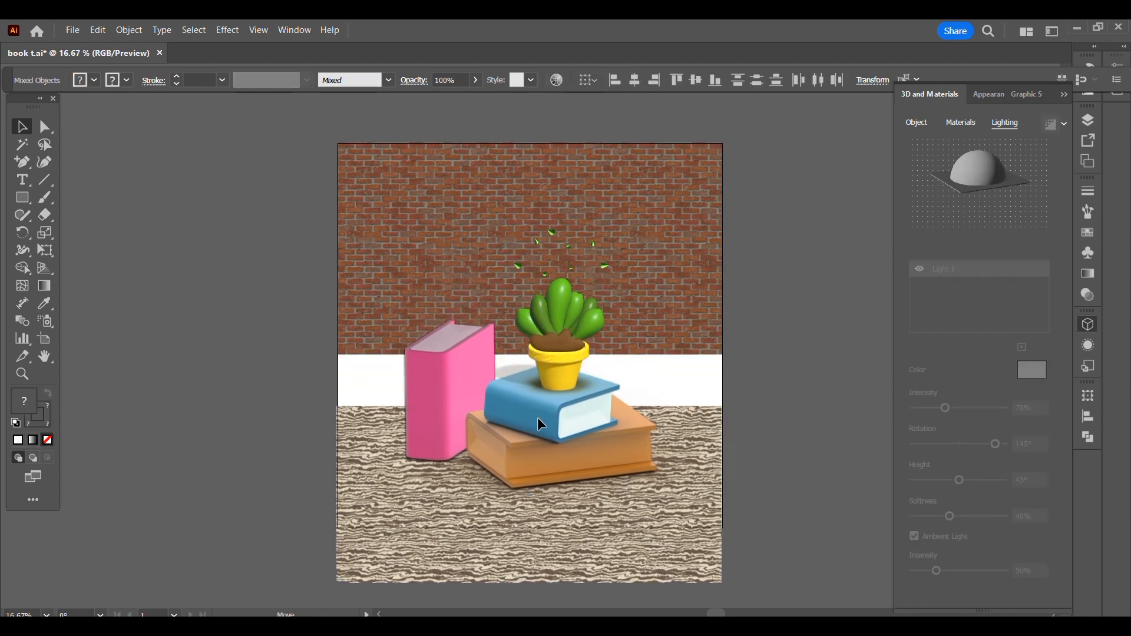
{"action": "key", "text": "ctrl+z"}
{"action": "left_click", "coordinate": [228, 103]}
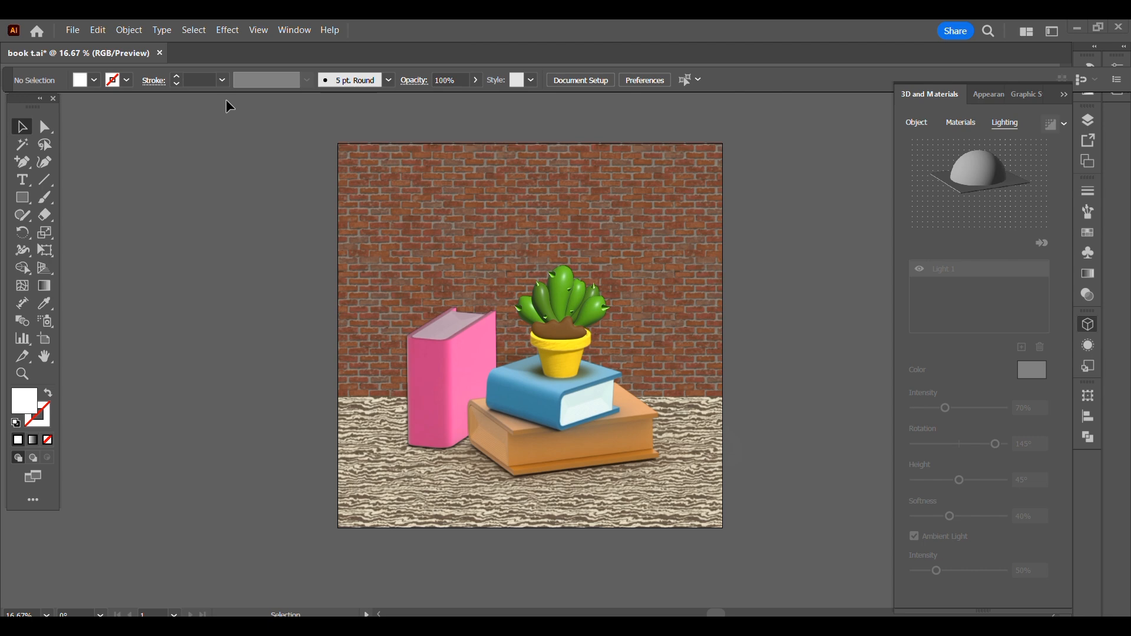